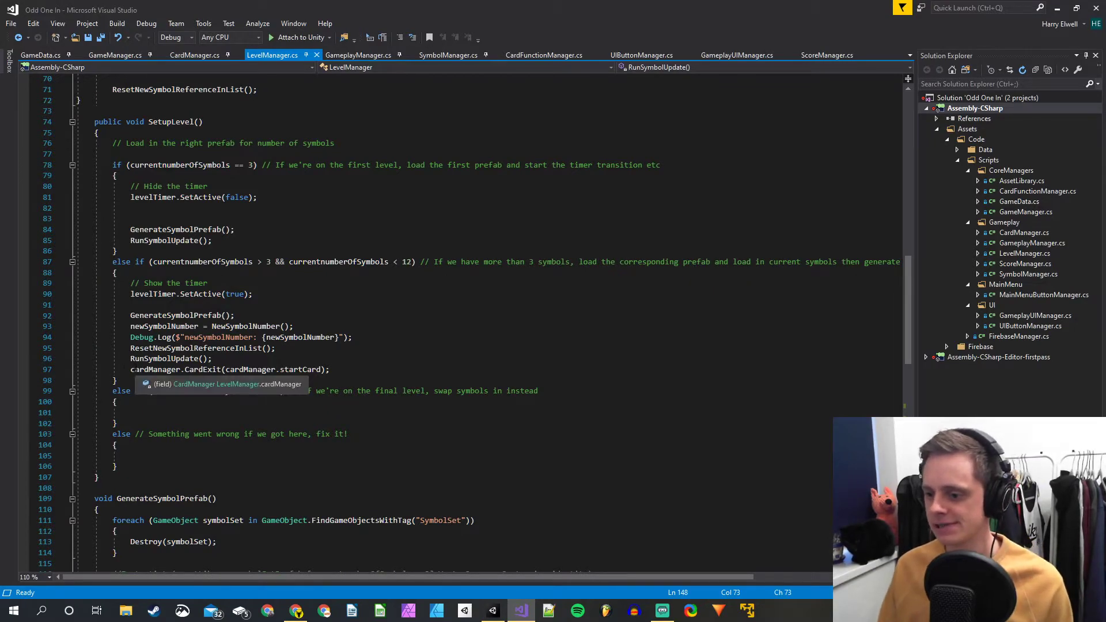
In SetupLevel's branch for 3 to 12 symbols, write the condition if(currentnumberOfSymbols == 4) below RunSymbolUpdate()
click(231, 358)
key(Return)
key(Return)
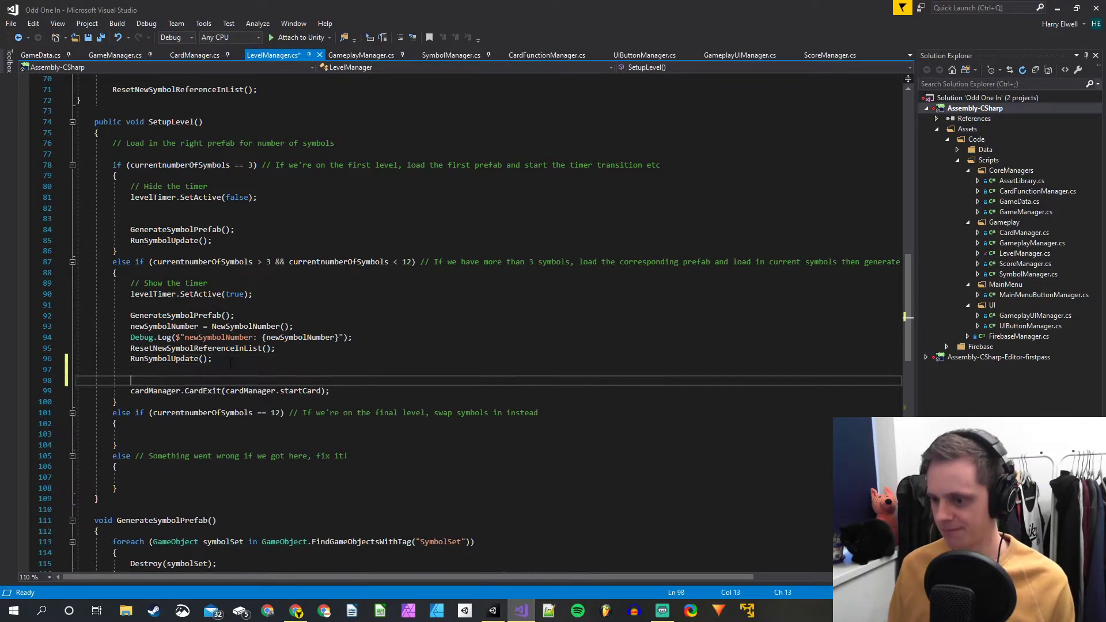
key(Return)
key(Up)
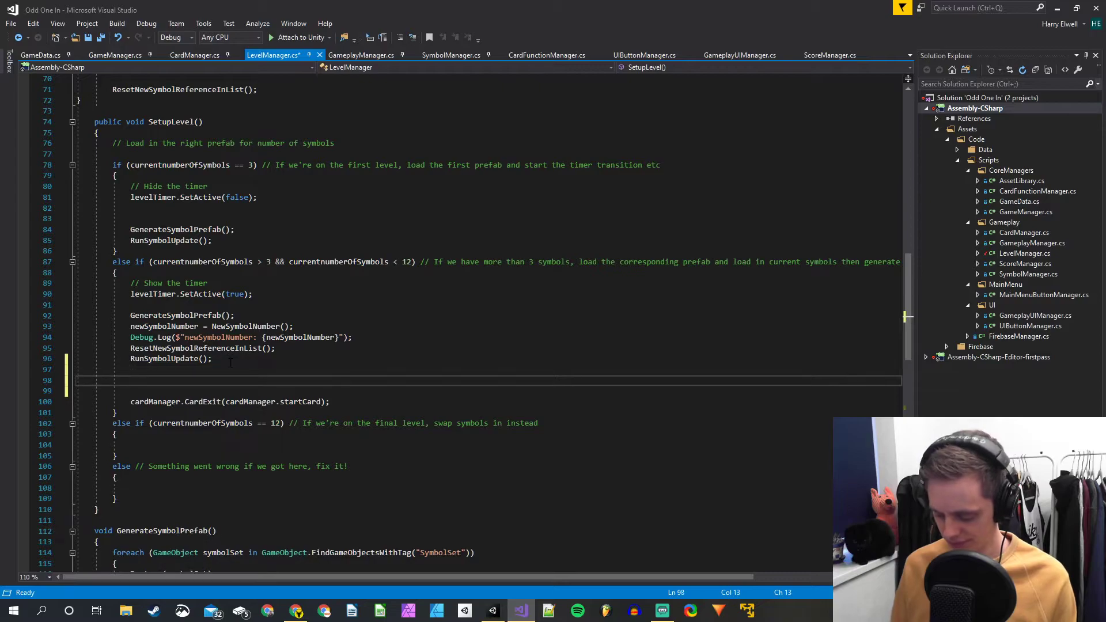
text(if()
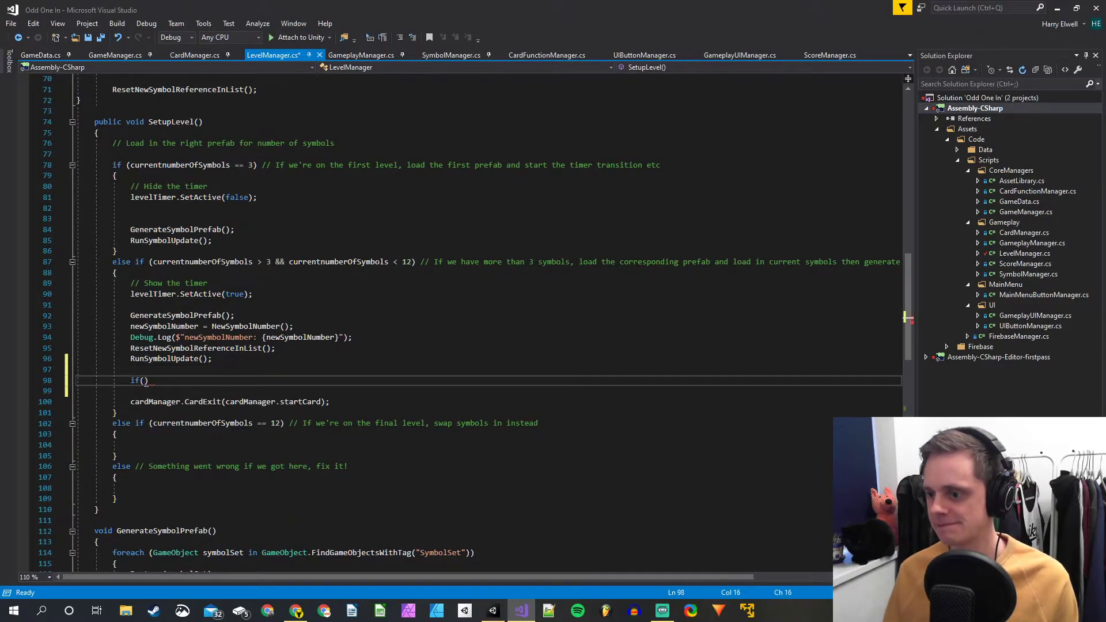
text(curre)
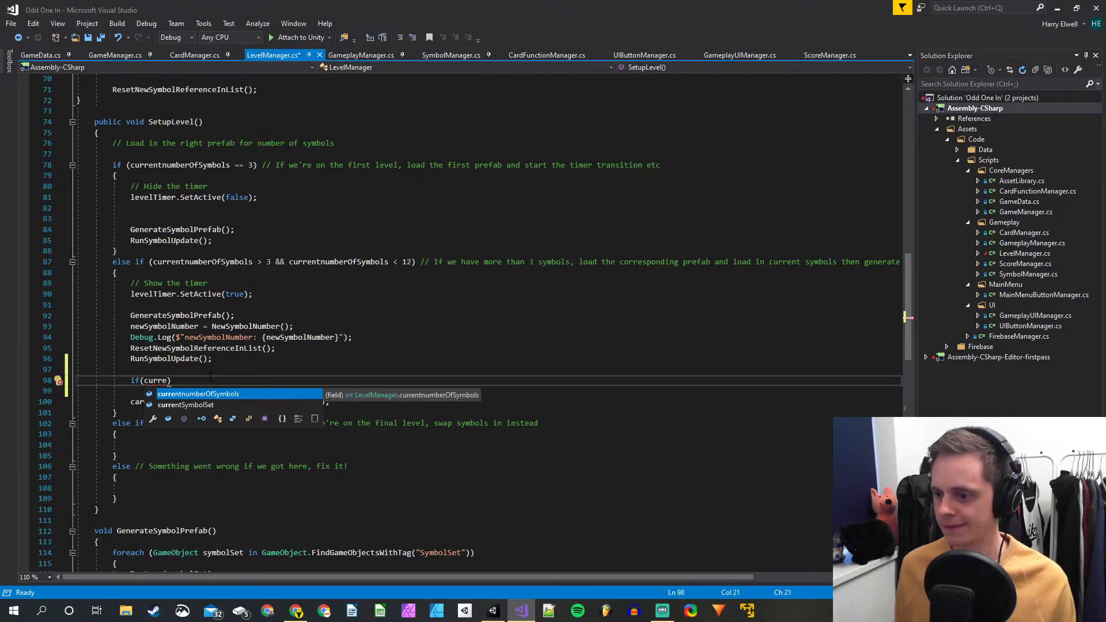
key(Tab)
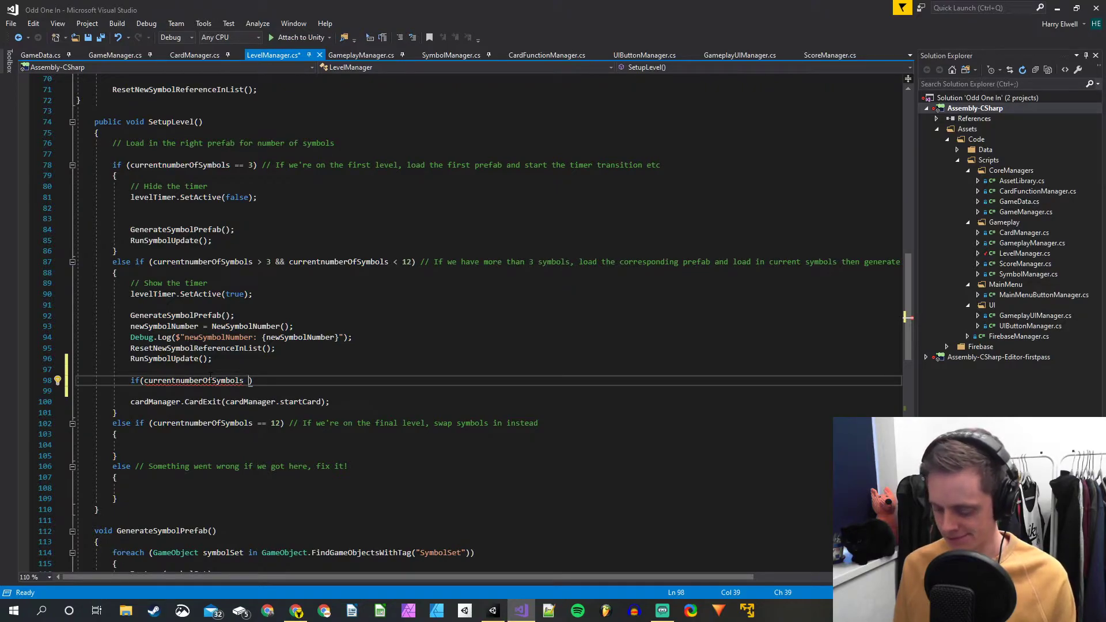
text(==)
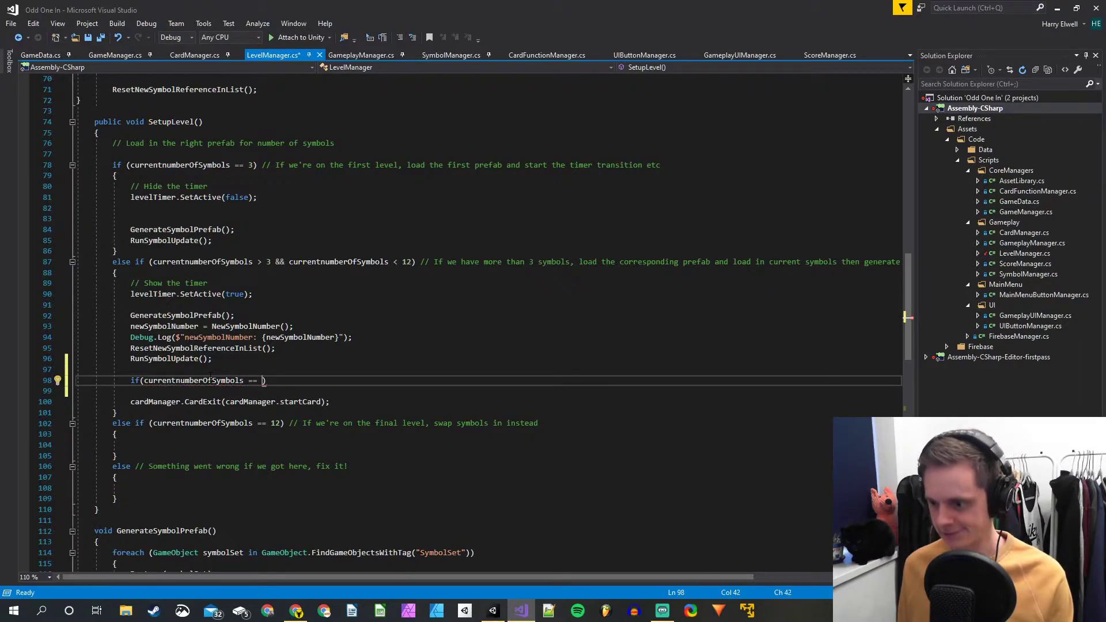
text( 4)
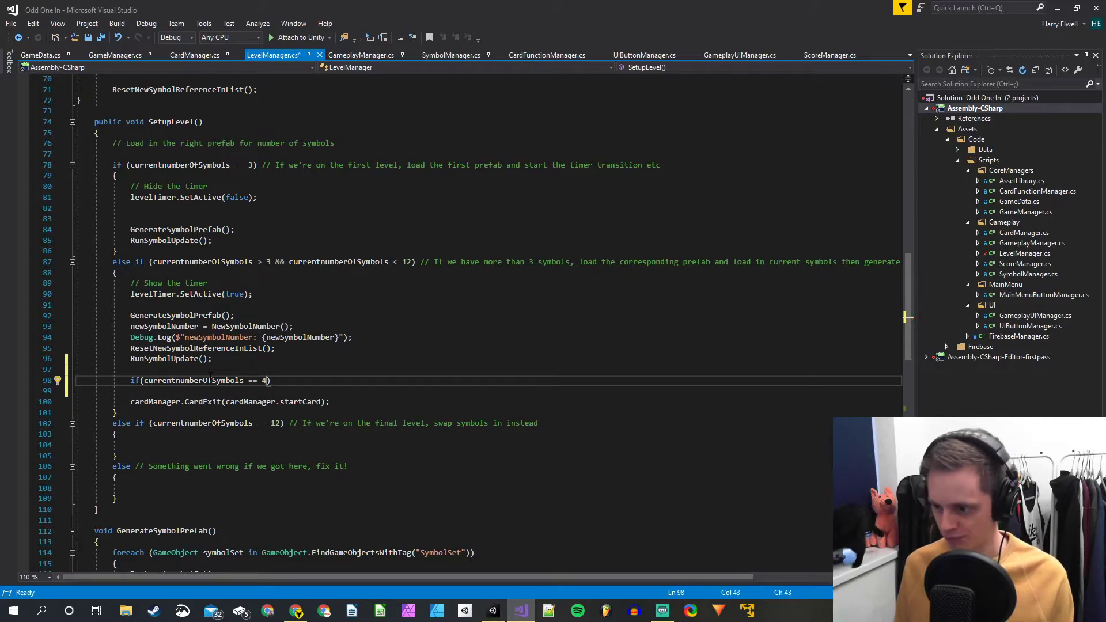
Give the new if statement an empty brace block
key(Down)
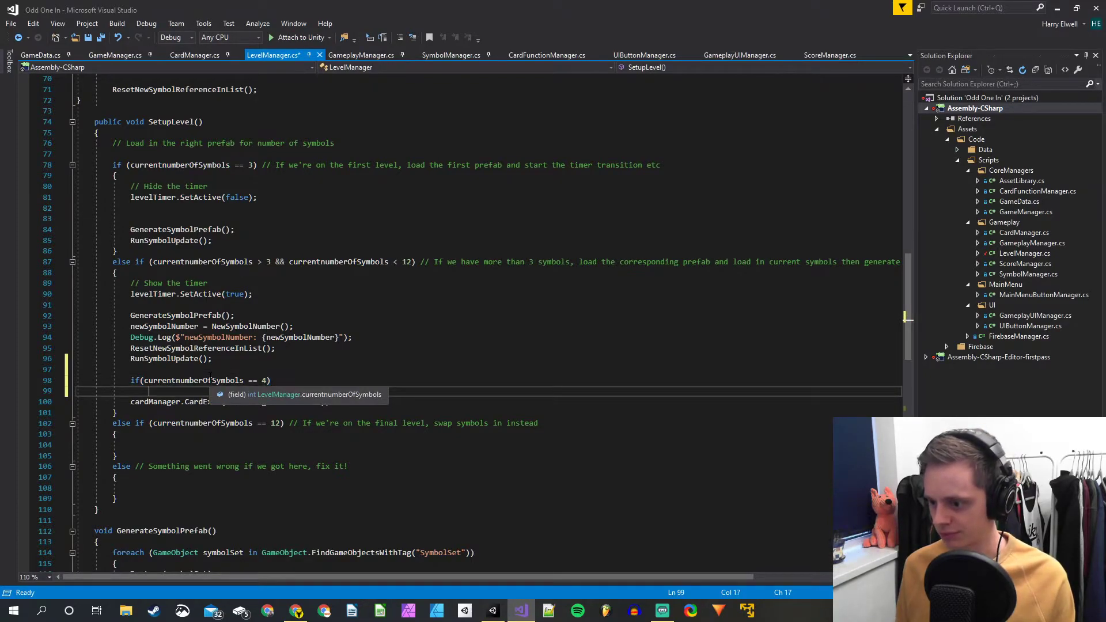
click(307, 378)
key(Return)
text({)
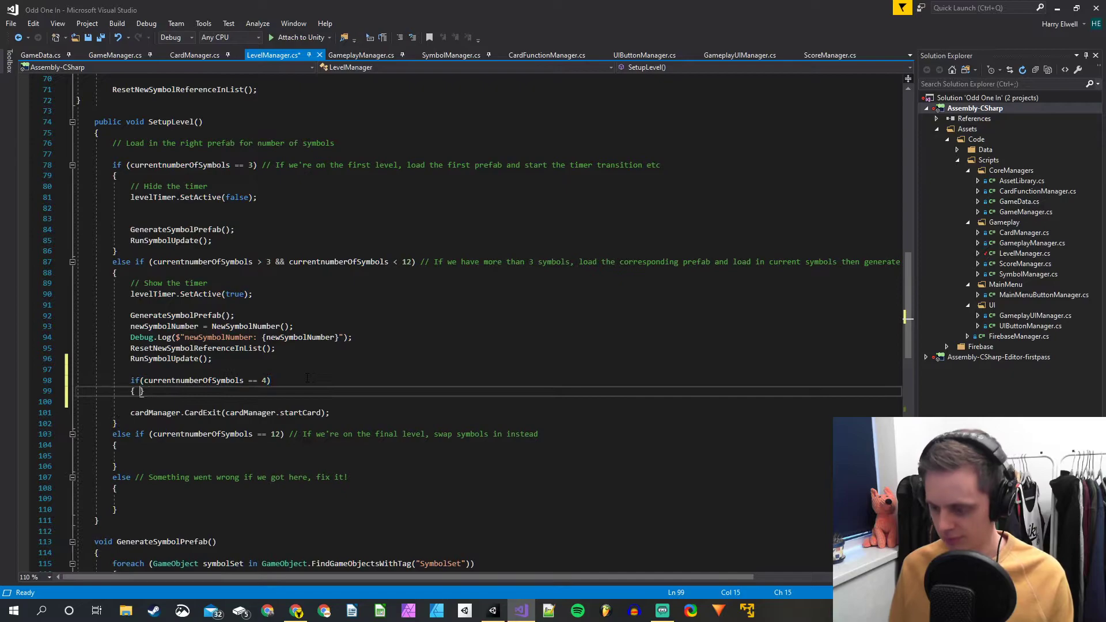
key(Return)
Copy the cardManager.CardExit(cardManager.startCard); line into the new if block
click(330, 433)
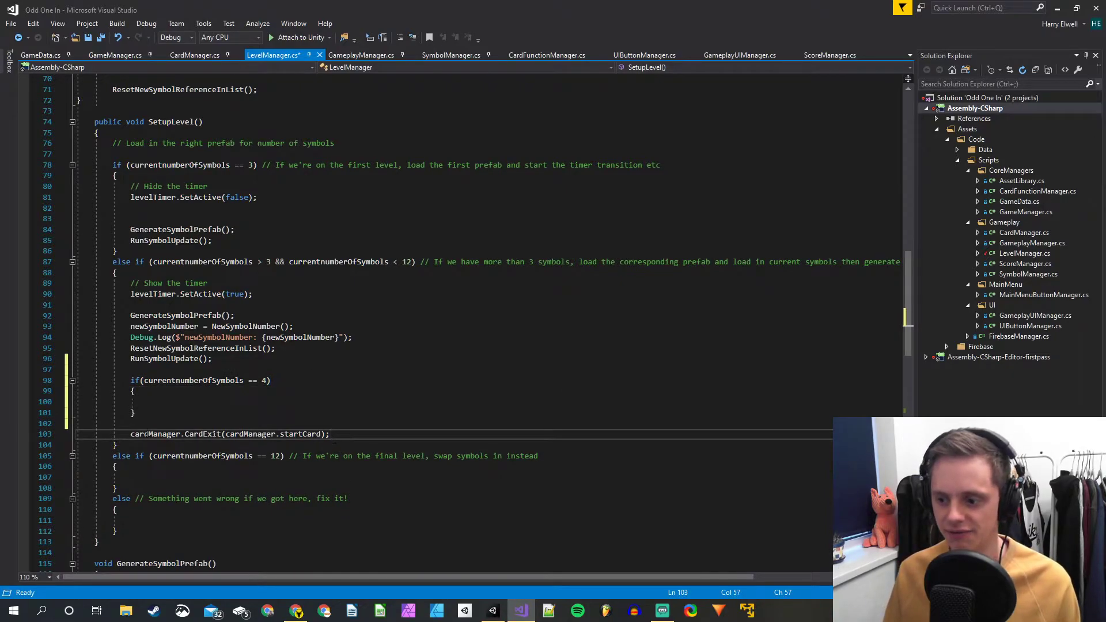
shift+click(132, 434)
key(ctrl+c)
click(151, 402)
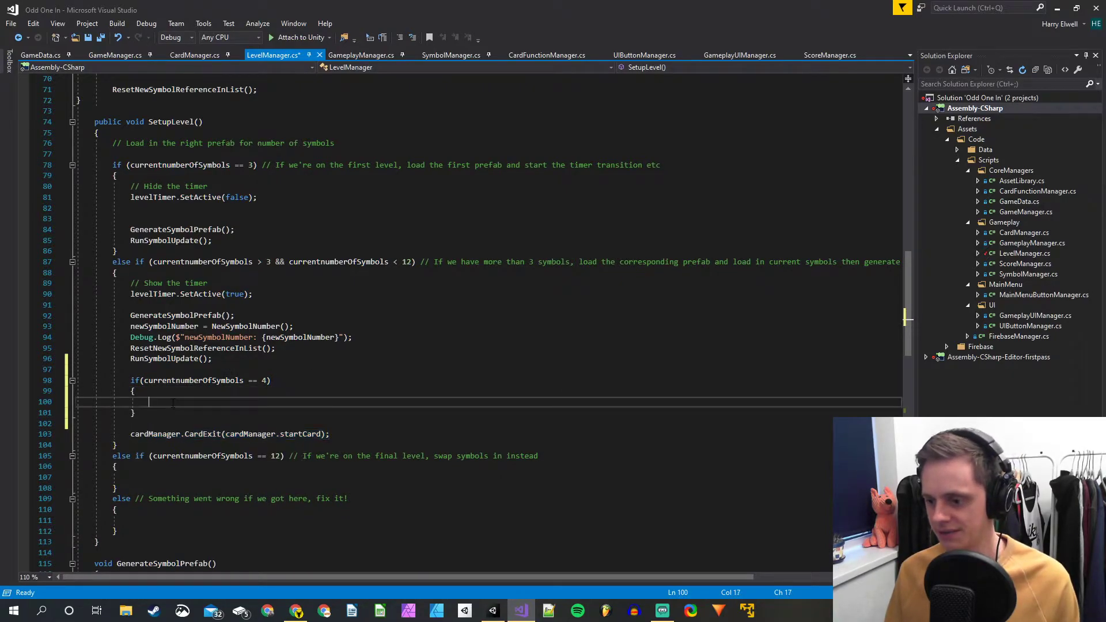
key(ctrl+v)
Replace the original CardExit line below the if block with an else statement and an empty brace block
click(151, 424)
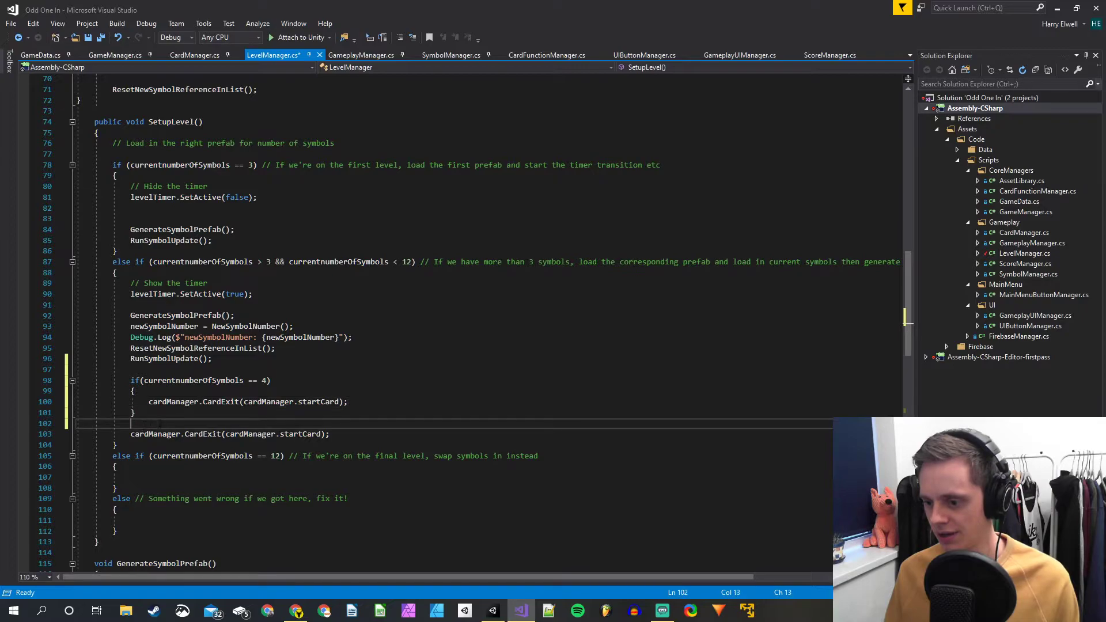
shift+click(331, 435)
text(else)
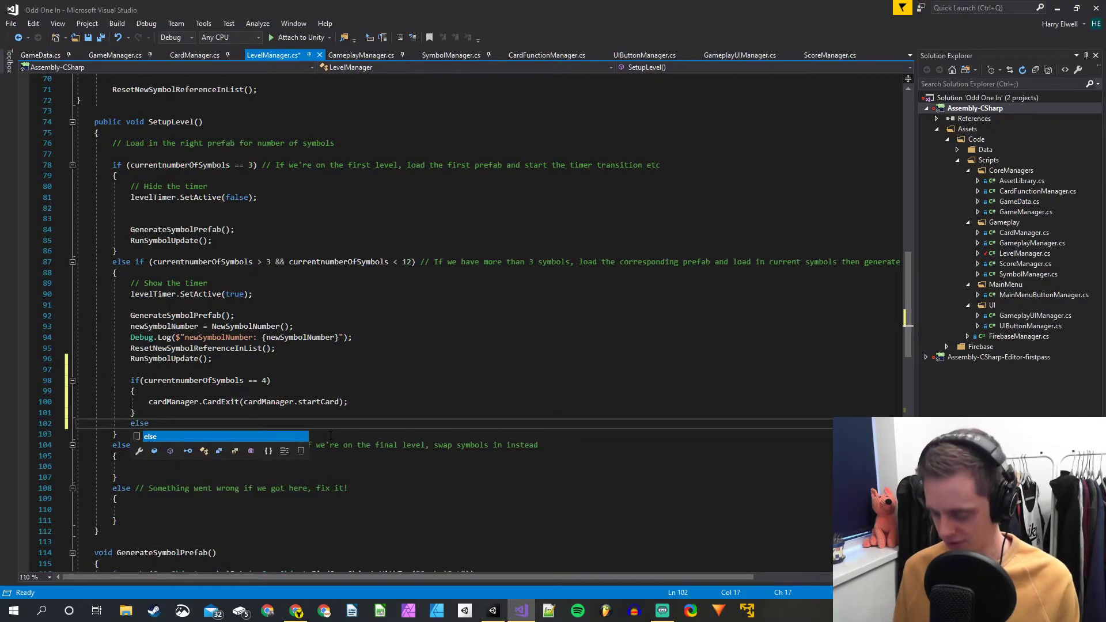
text( {)
key(Return)
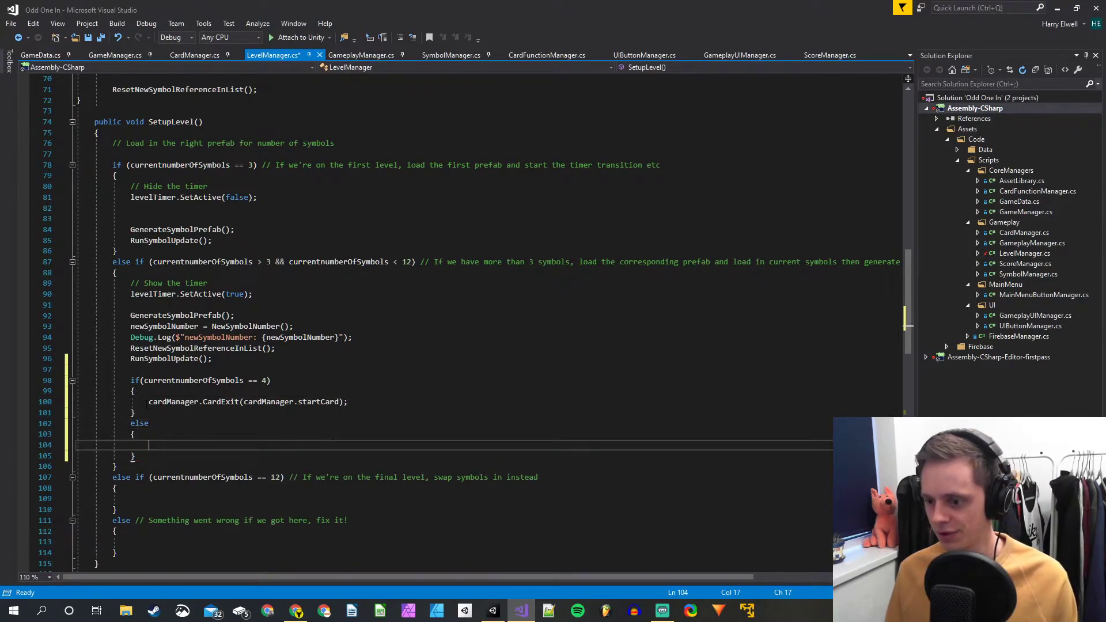
Add cardManager.CardExit(cardManager.successCard); to the else block, reusing the startCard line, and save LevelManager.cs
drag(149, 401, 348, 403)
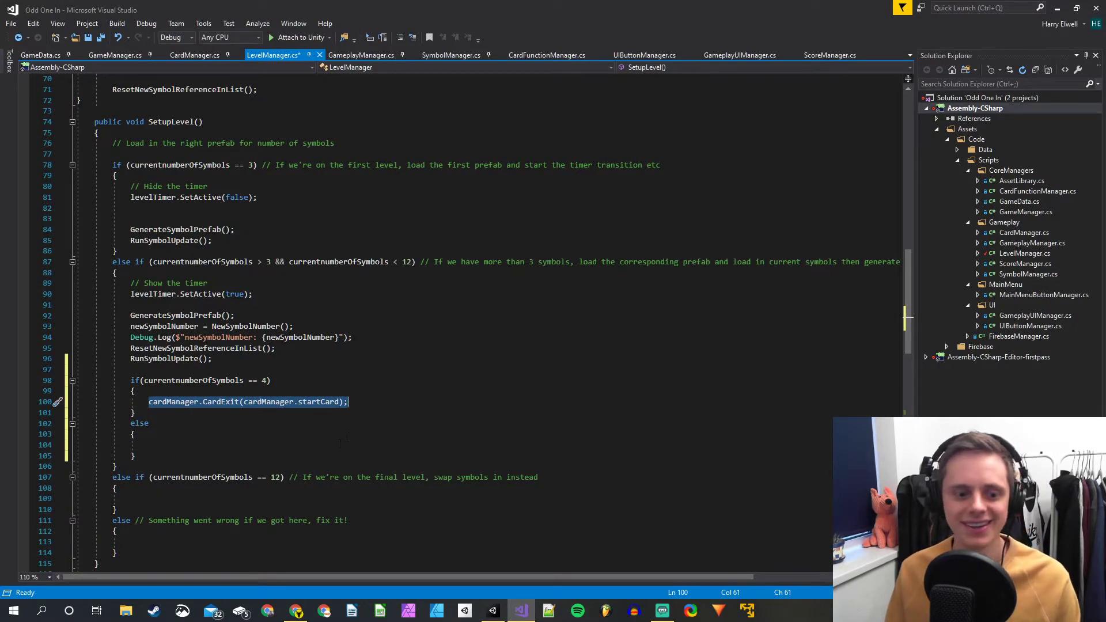
key(ctrl+c)
click(172, 444)
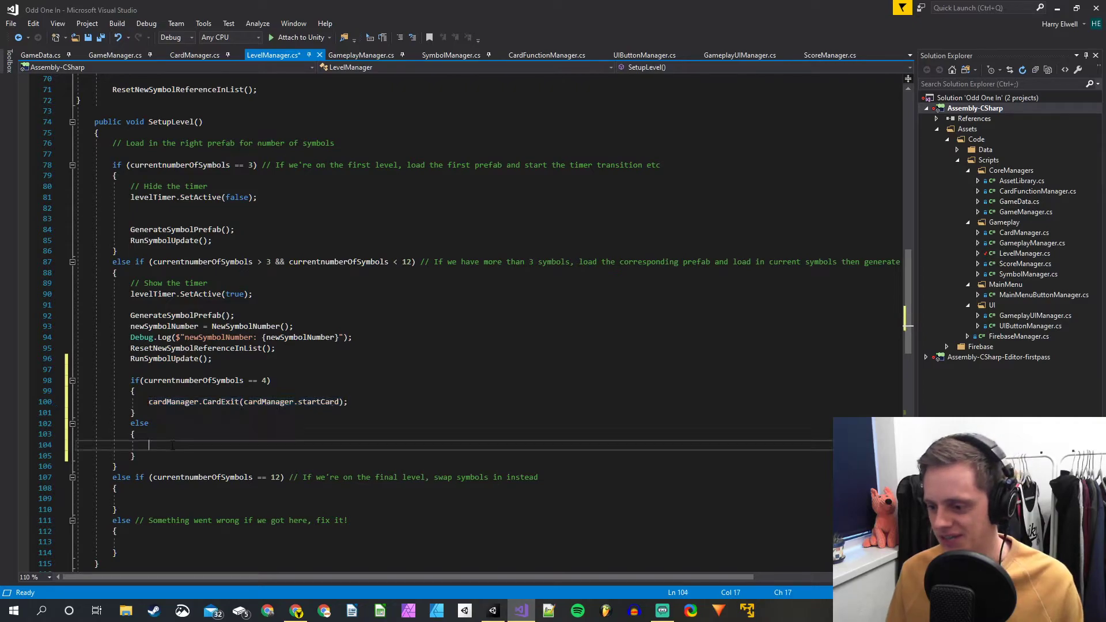
key(ctrl+v)
drag(321, 445, 299, 445)
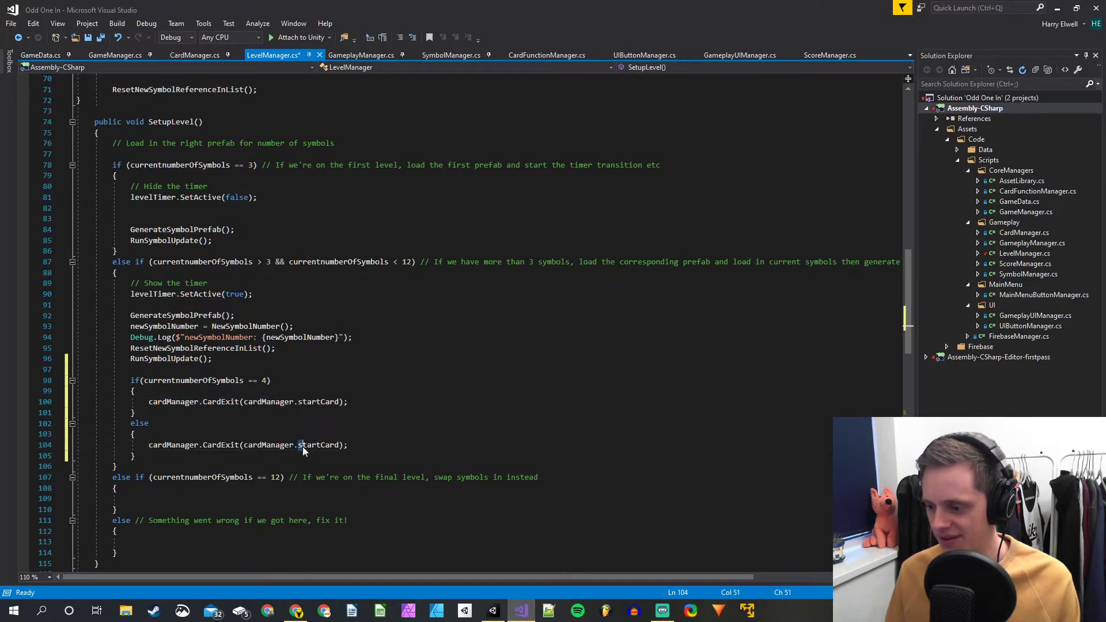
text(success)
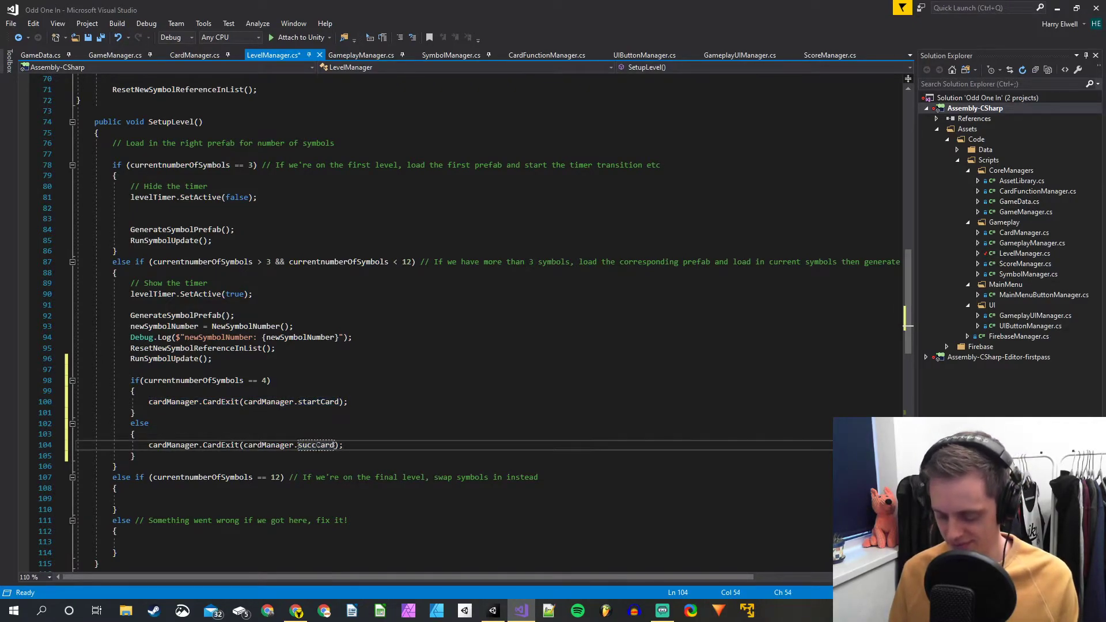
click(402, 446)
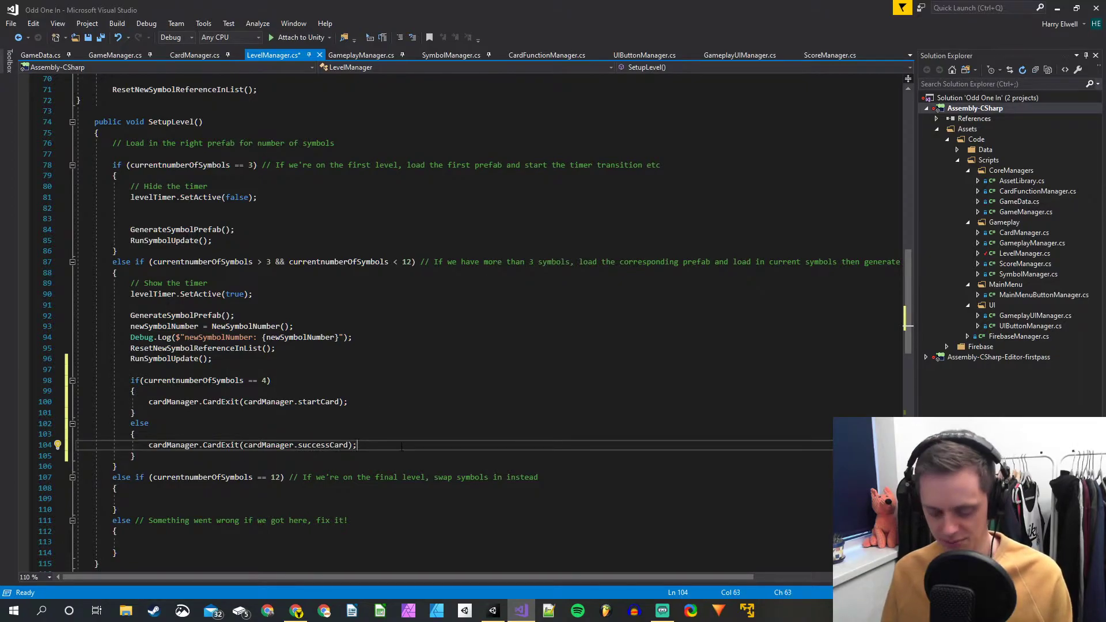
key(ctrl+s)
Open CardManager.cs and review its card fields and the CardExit methods
click(190, 55)
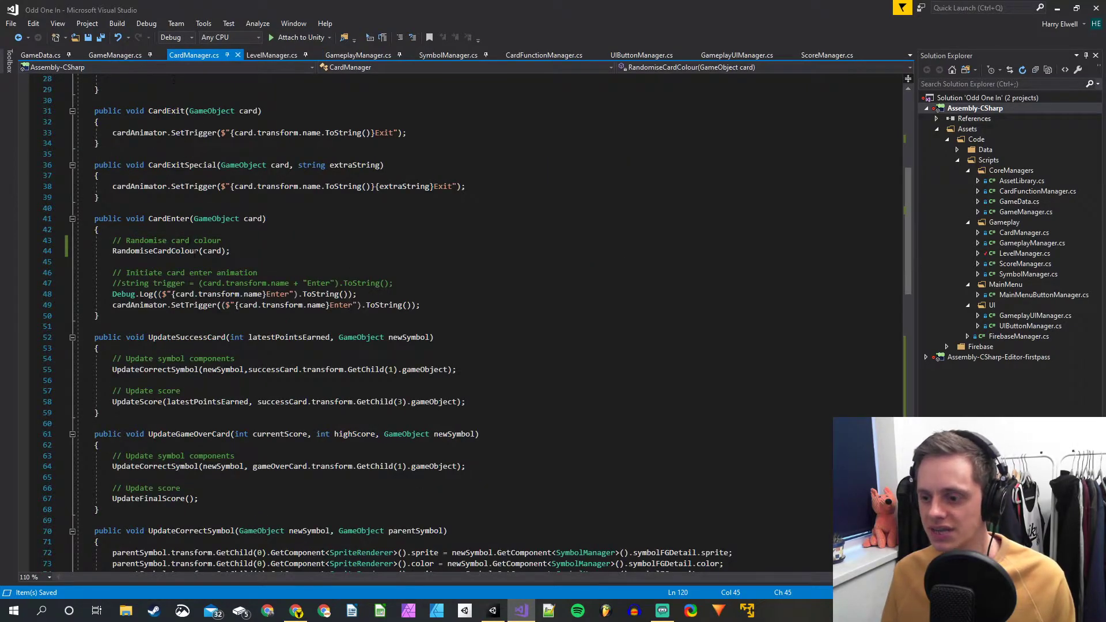
scroll(222, 377, up, 9)
scroll(196, 231, down, 1)
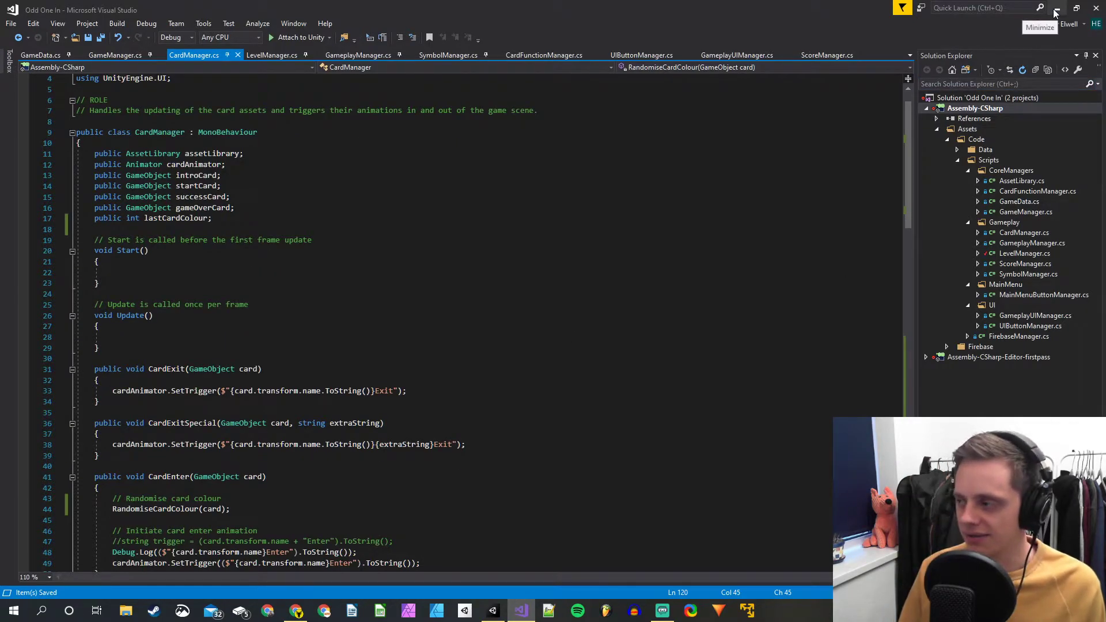
Switch to Unity, open the Animations folder and show the animation timeline of the CardSystem object under GameManager
key(alt+Tab)
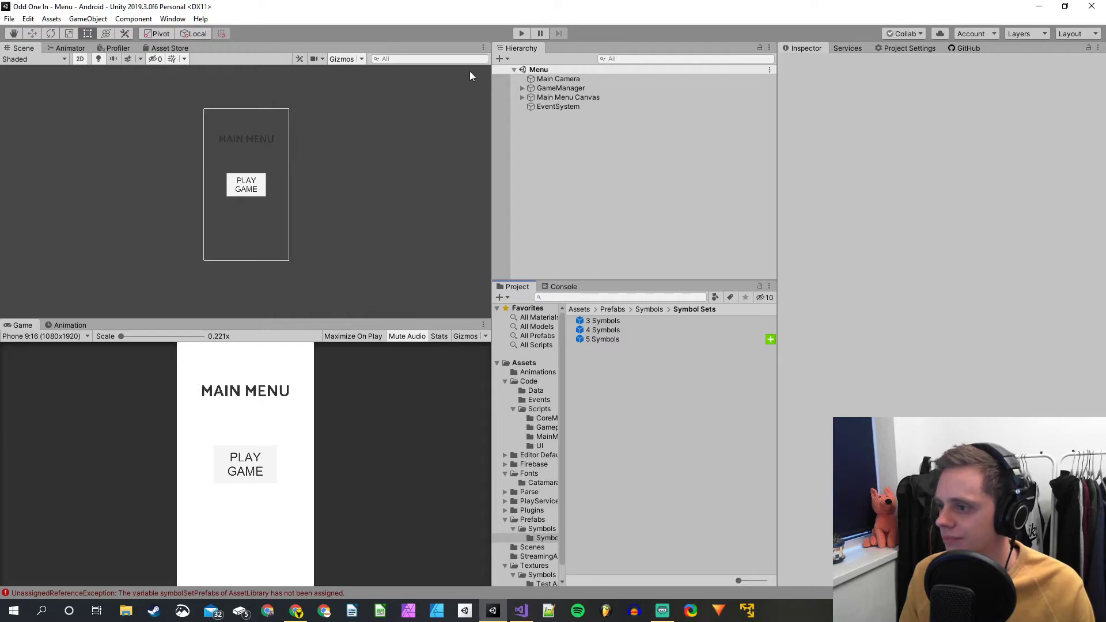
click(537, 372)
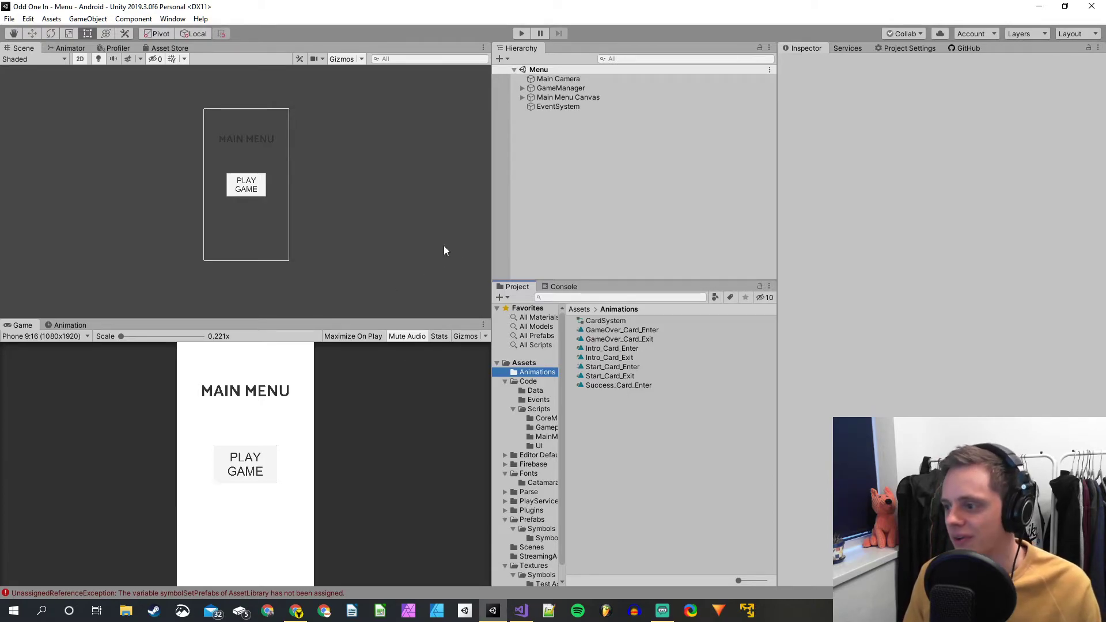
click(522, 88)
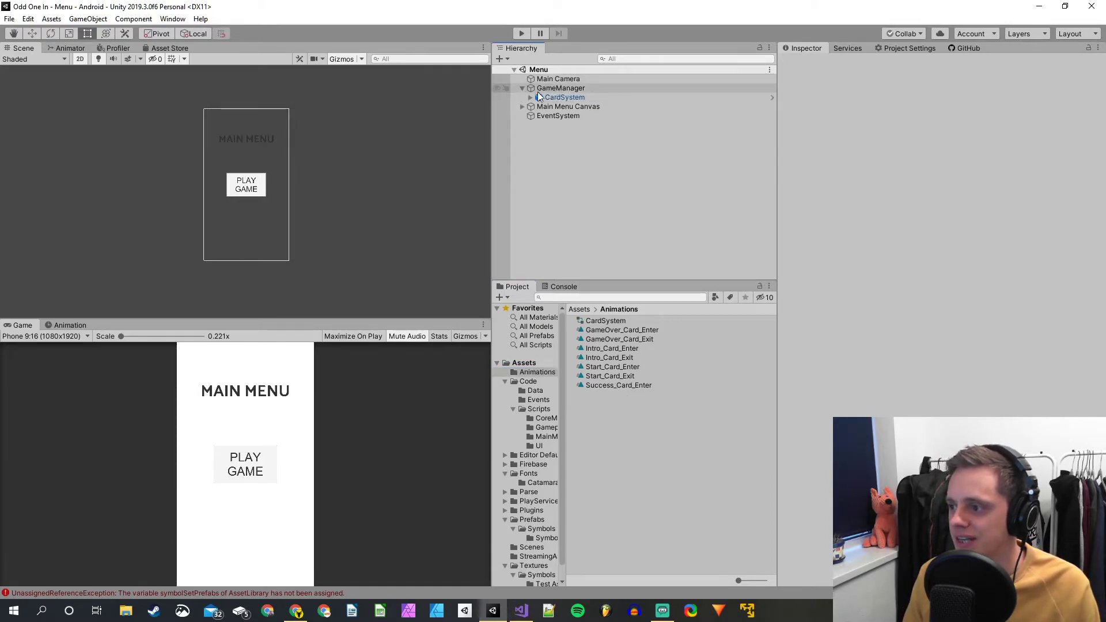
click(562, 98)
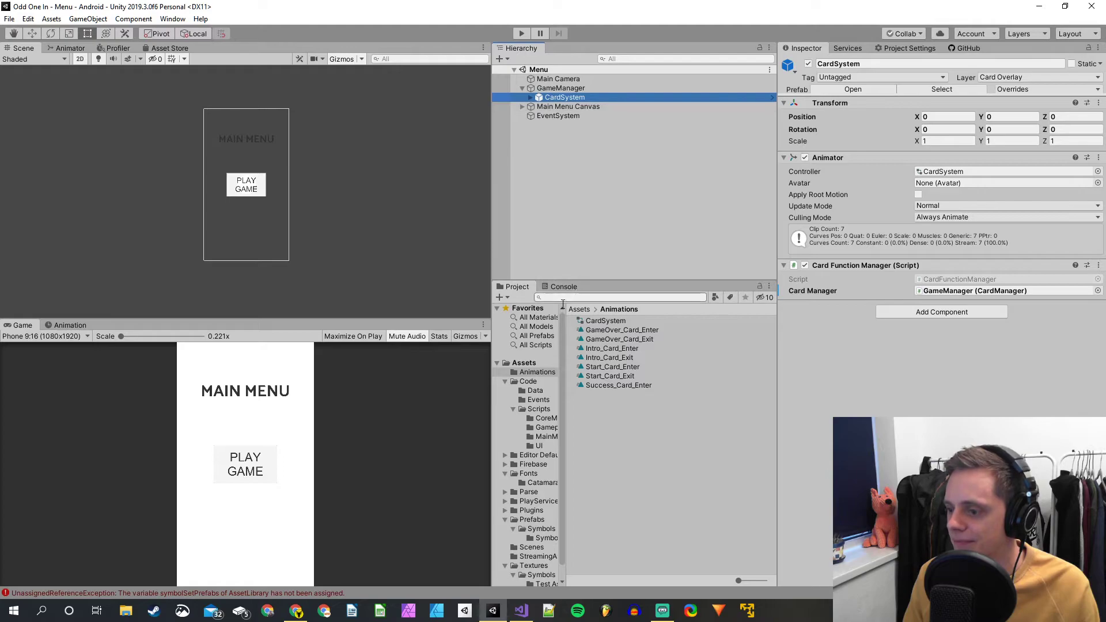
click(60, 326)
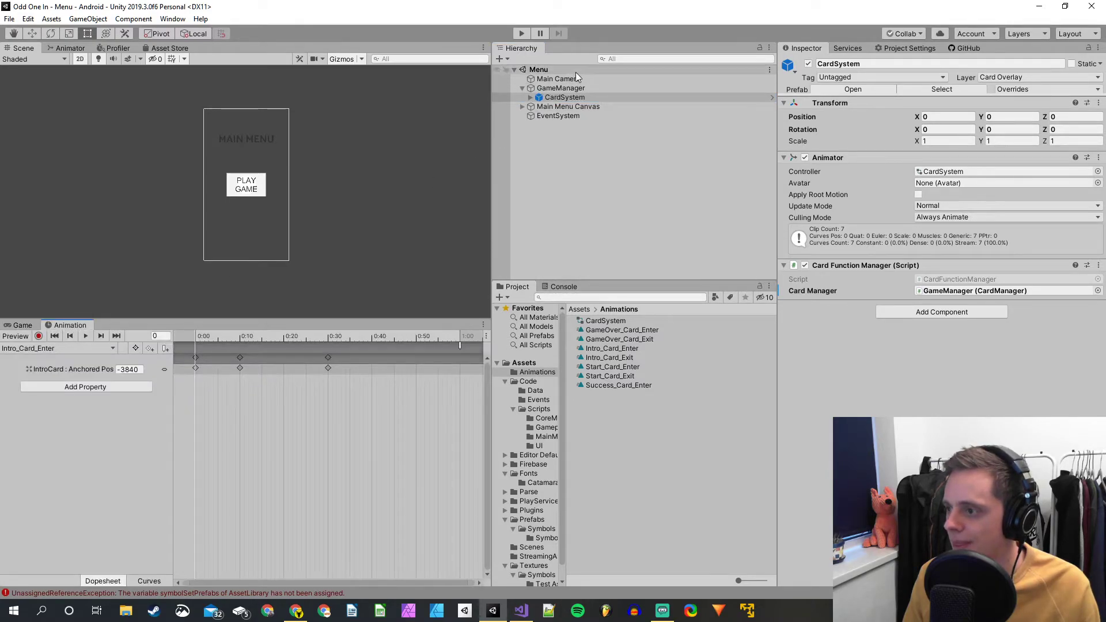
click(563, 87)
click(566, 97)
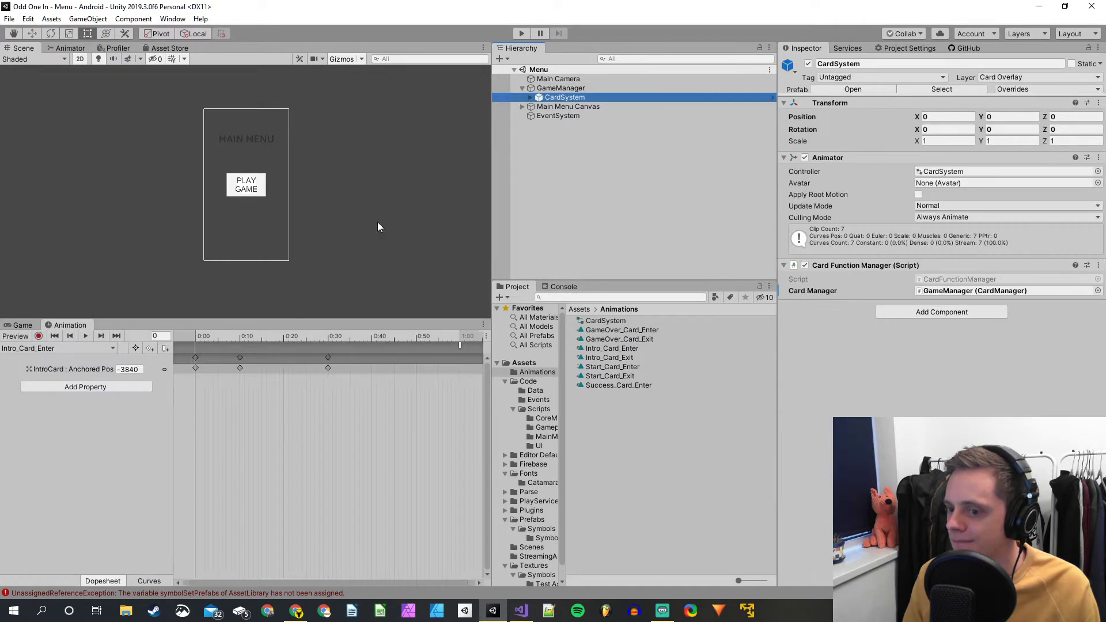
Examine the Start_Card_Exit clip by scrubbing from frame 0 to 30 and inspecting its animation event at the end
click(96, 353)
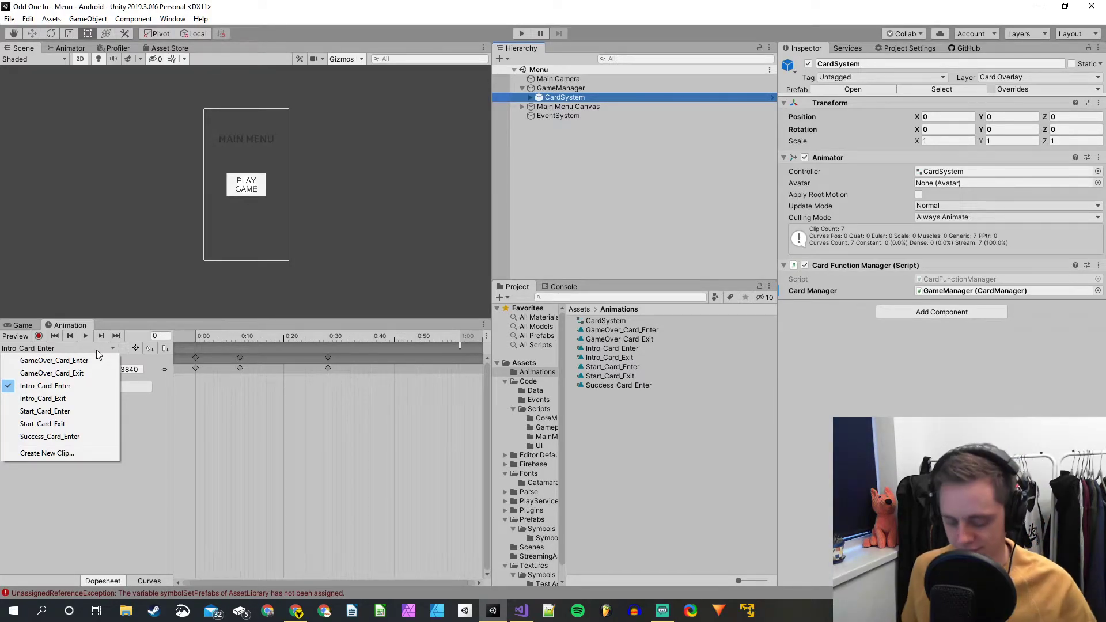
click(55, 425)
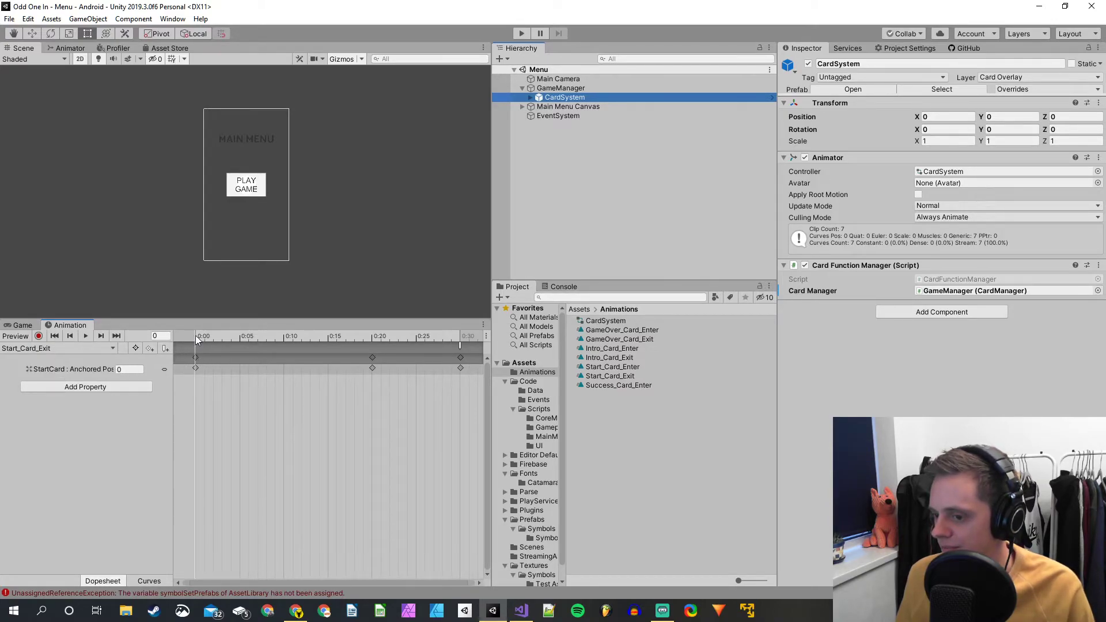
drag(202, 339, 461, 354)
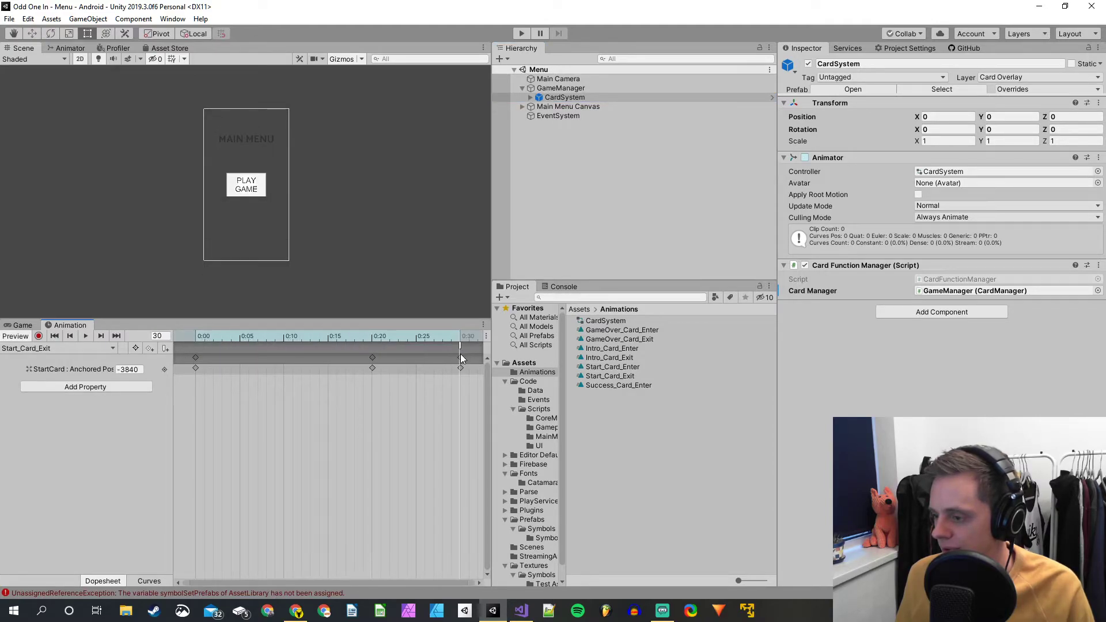
click(461, 347)
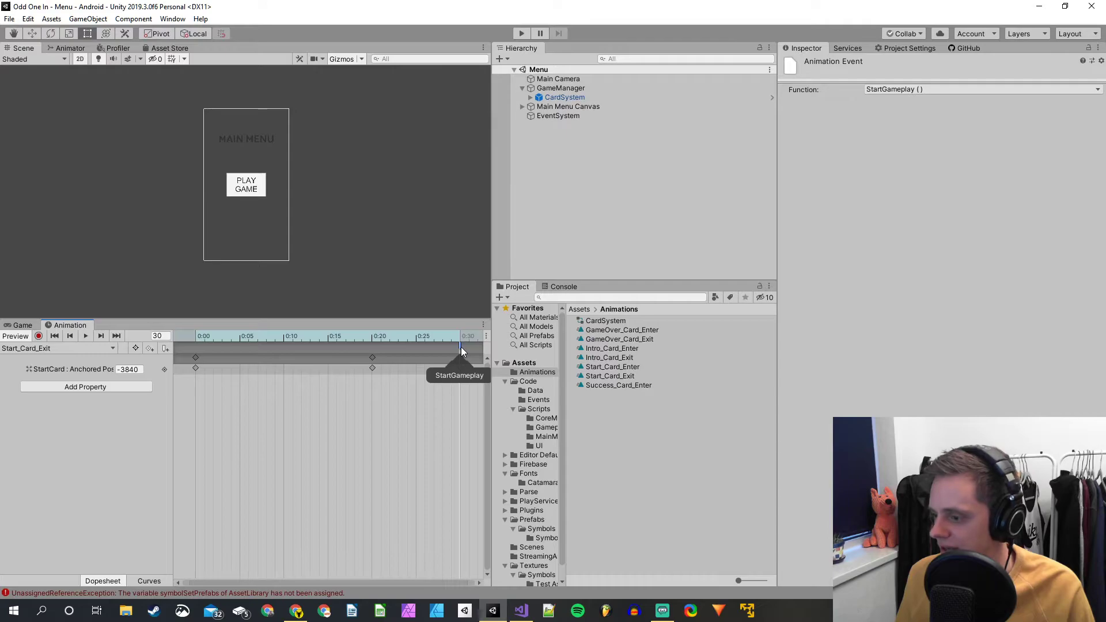
click(197, 338)
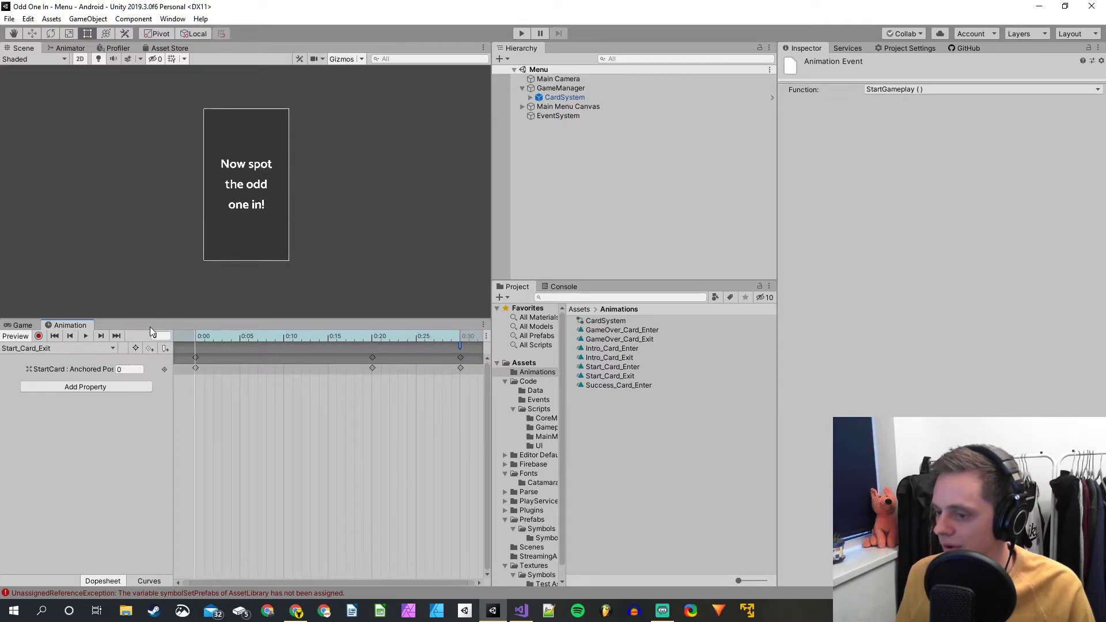
Create a new animation clip for CardSystem in the Animations folder, named Success_Card_Exit.anim
click(67, 347)
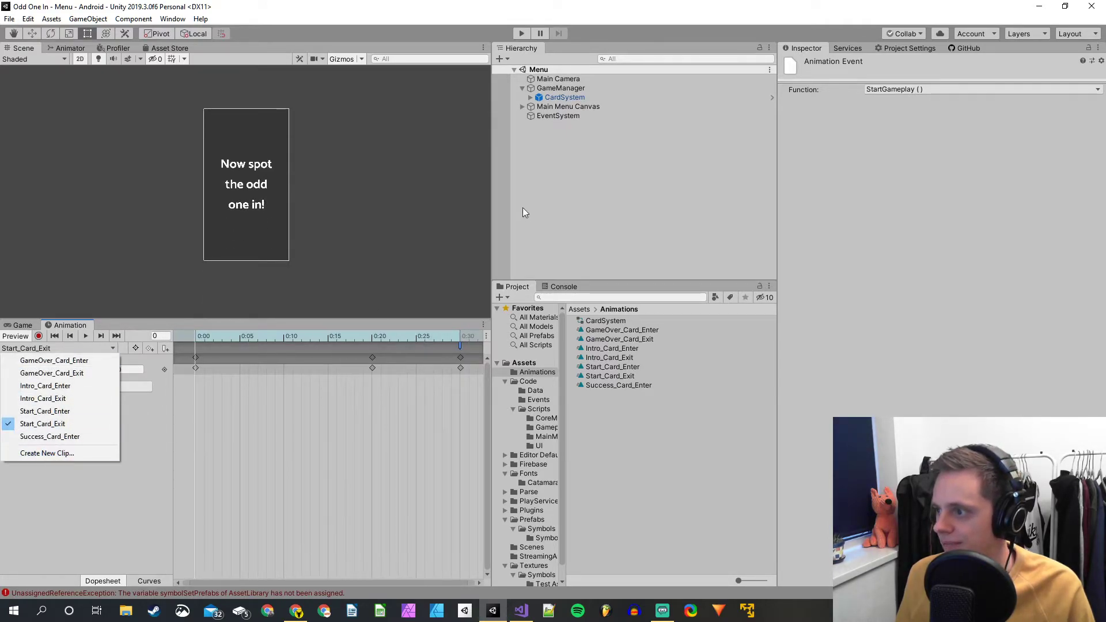
click(551, 97)
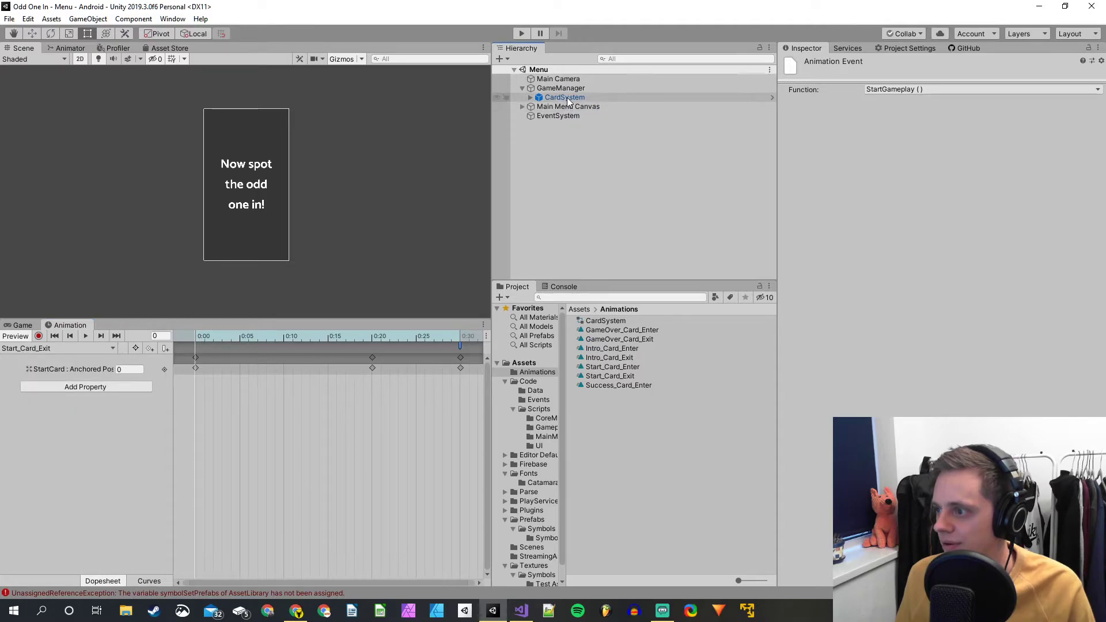
click(566, 98)
click(33, 348)
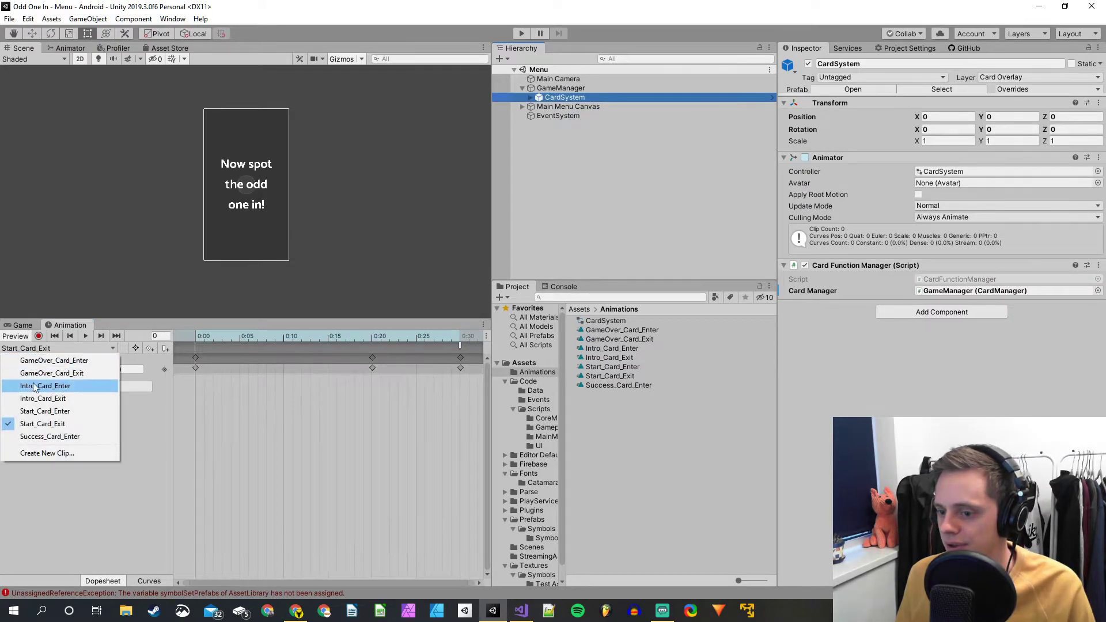
click(41, 452)
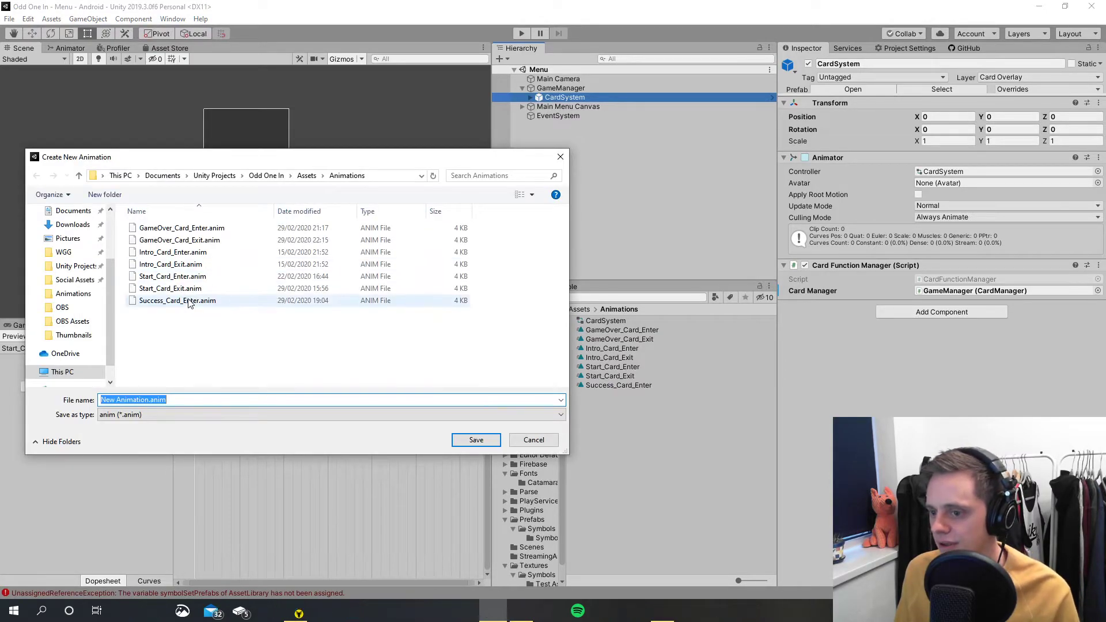
click(191, 300)
click(157, 400)
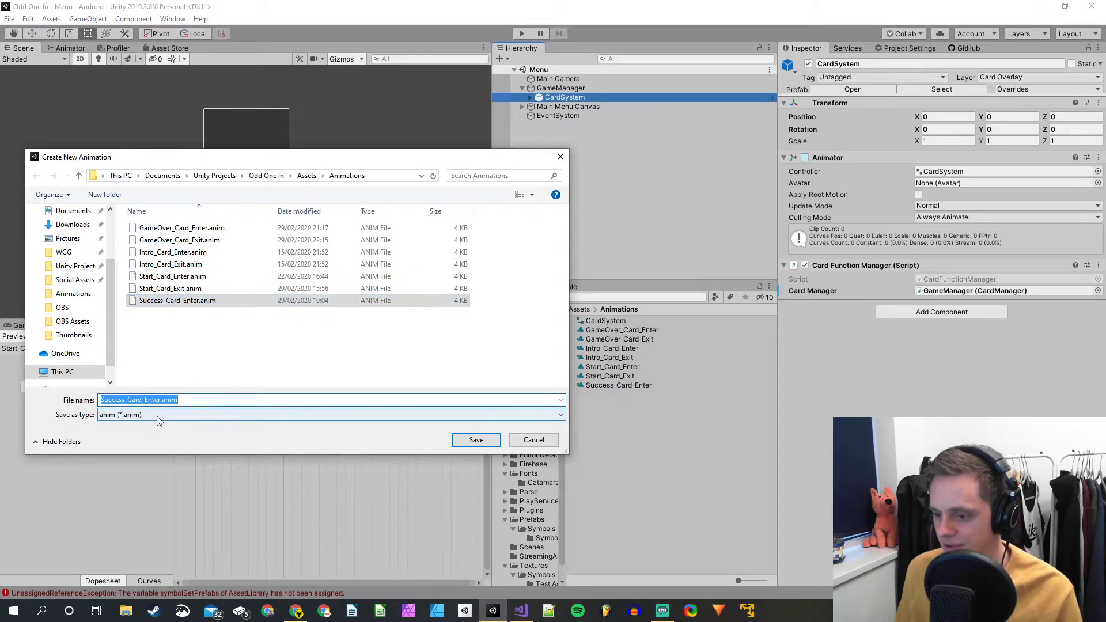
key(End)
key(Left)
key(Left)
key(Left)
key(Left)
key(Left)
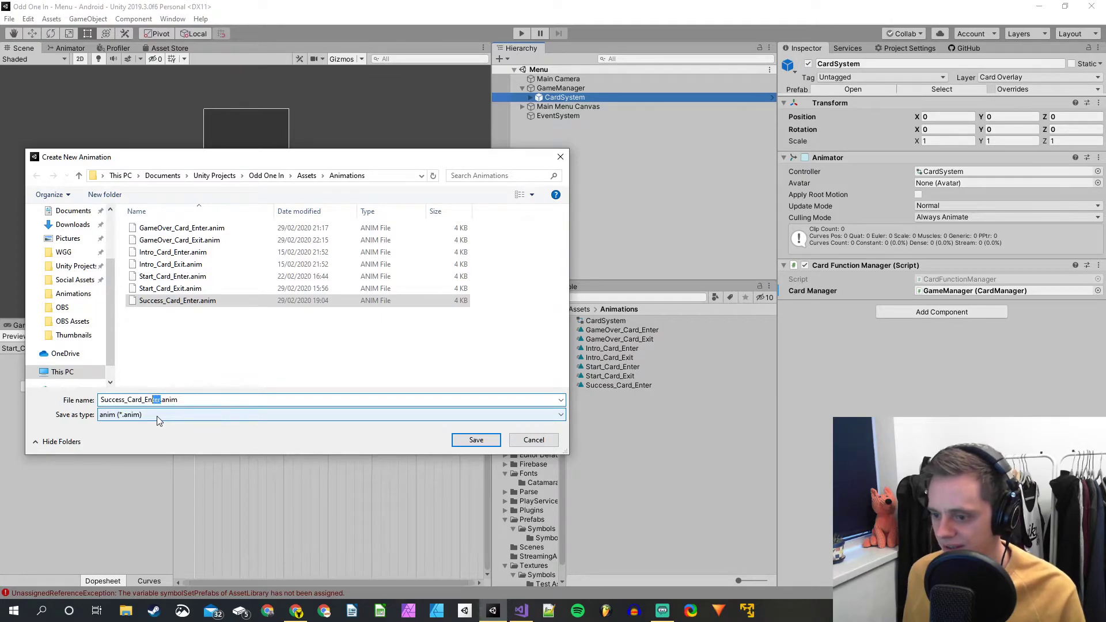
key(shift+Left)
text(xit)
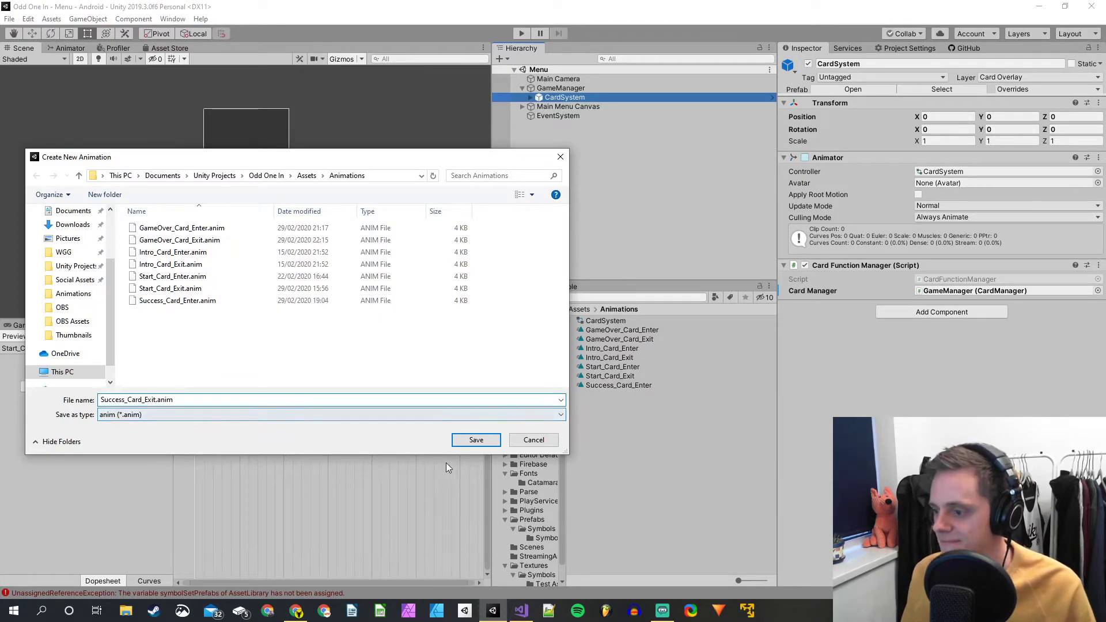
click(475, 441)
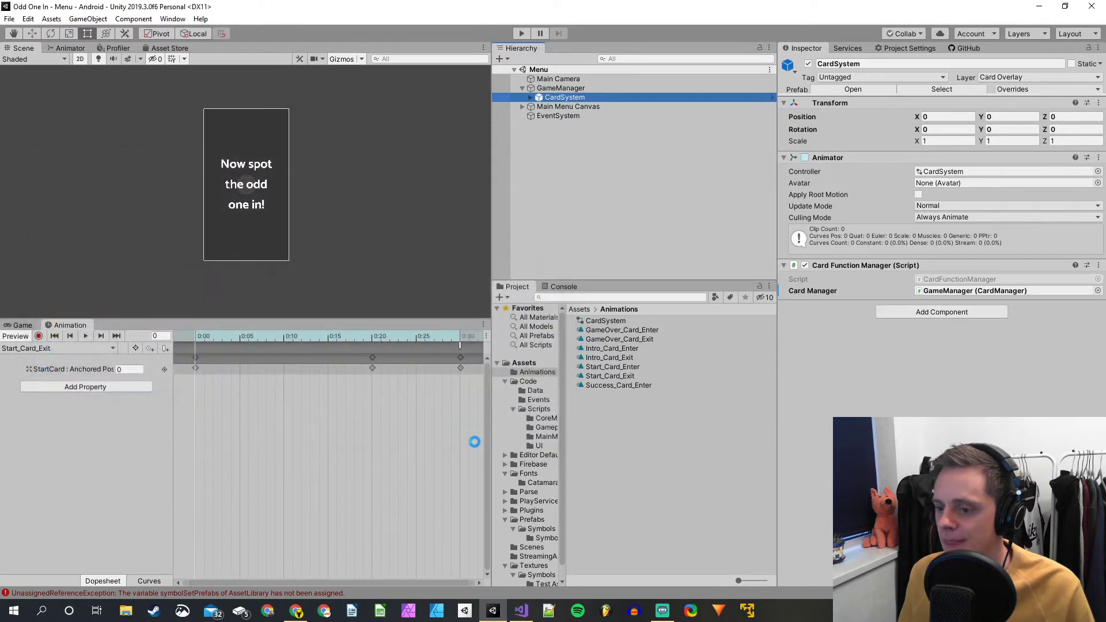
Start keyframe recording on Success_Card_Exit and key the SuccessCard's Pos Y at 0 on frame 0
click(530, 98)
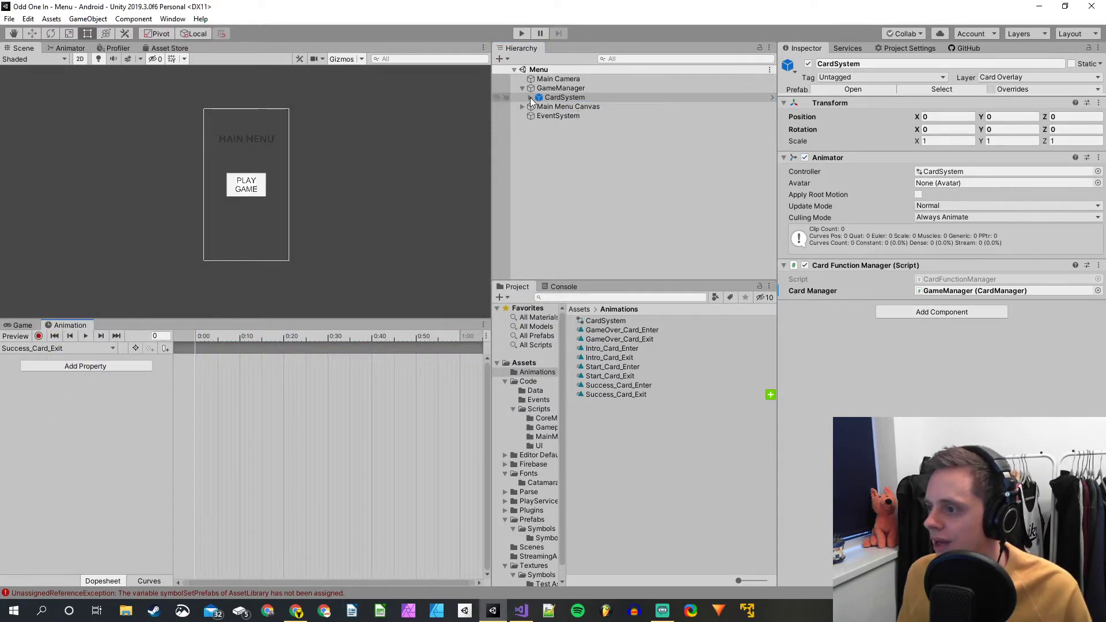
click(538, 107)
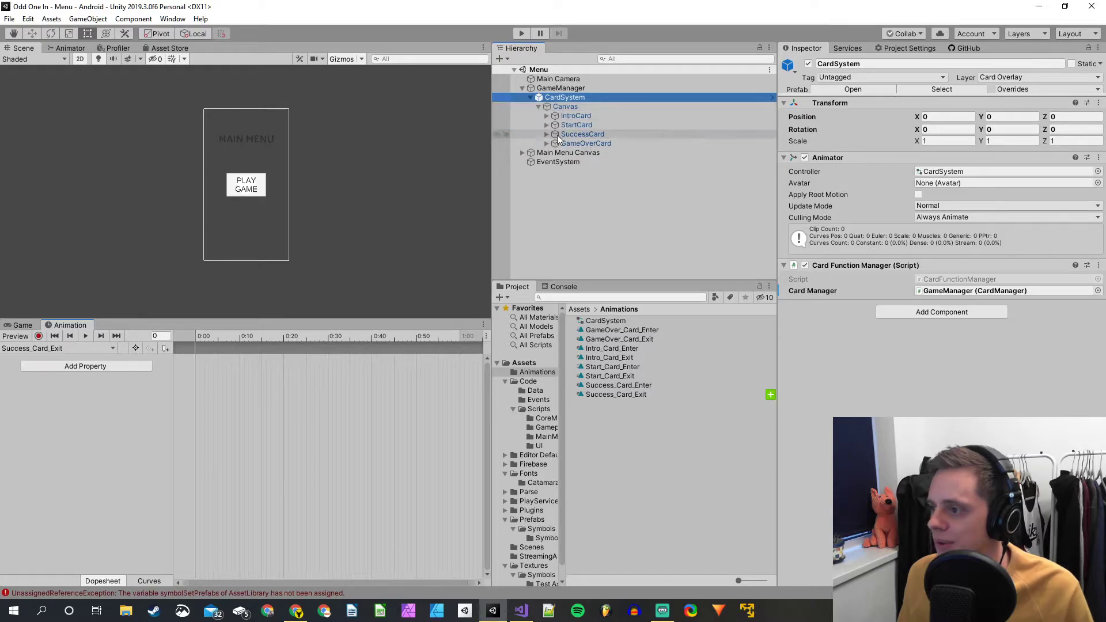
click(575, 135)
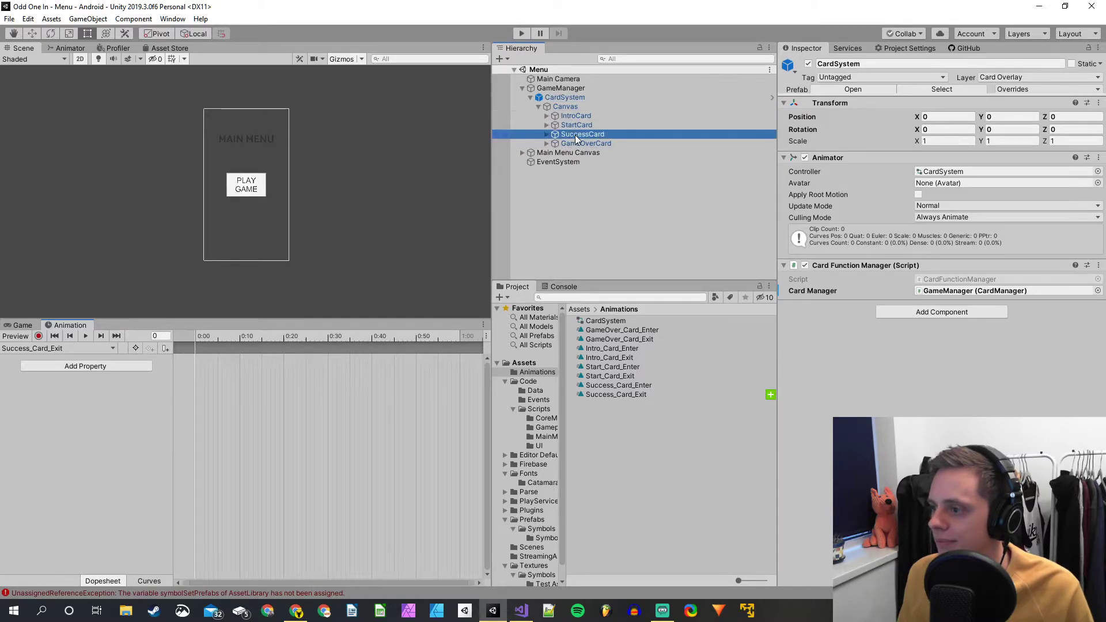
click(573, 98)
click(39, 336)
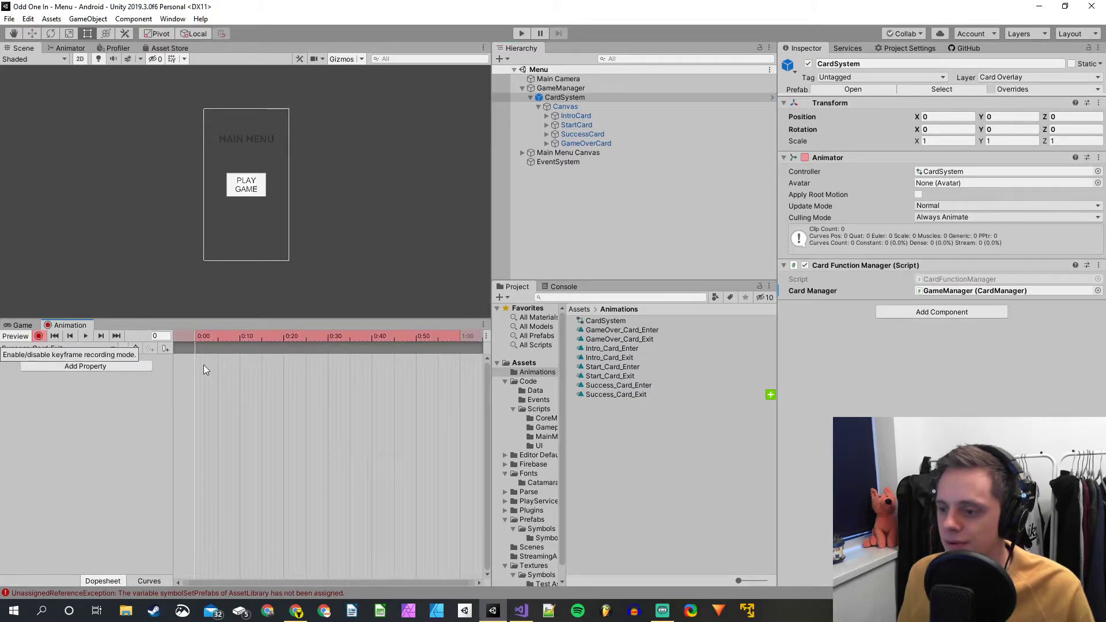
click(582, 134)
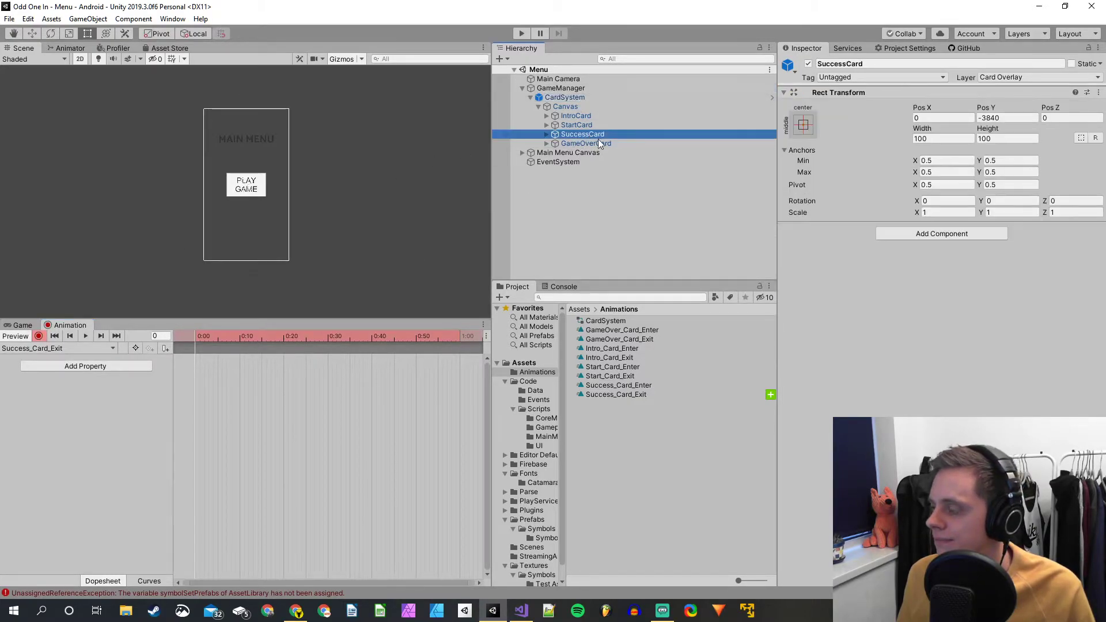
click(1002, 117)
text(0)
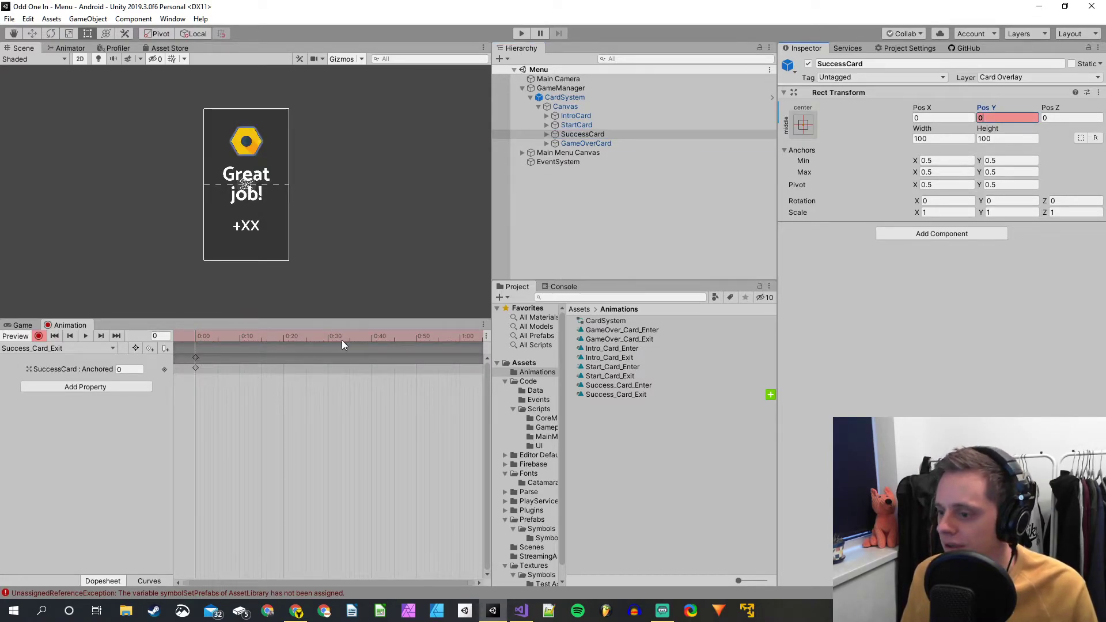
Key the SuccessCard's Pos Y at -1920 on frame 20 of the clip
click(284, 337)
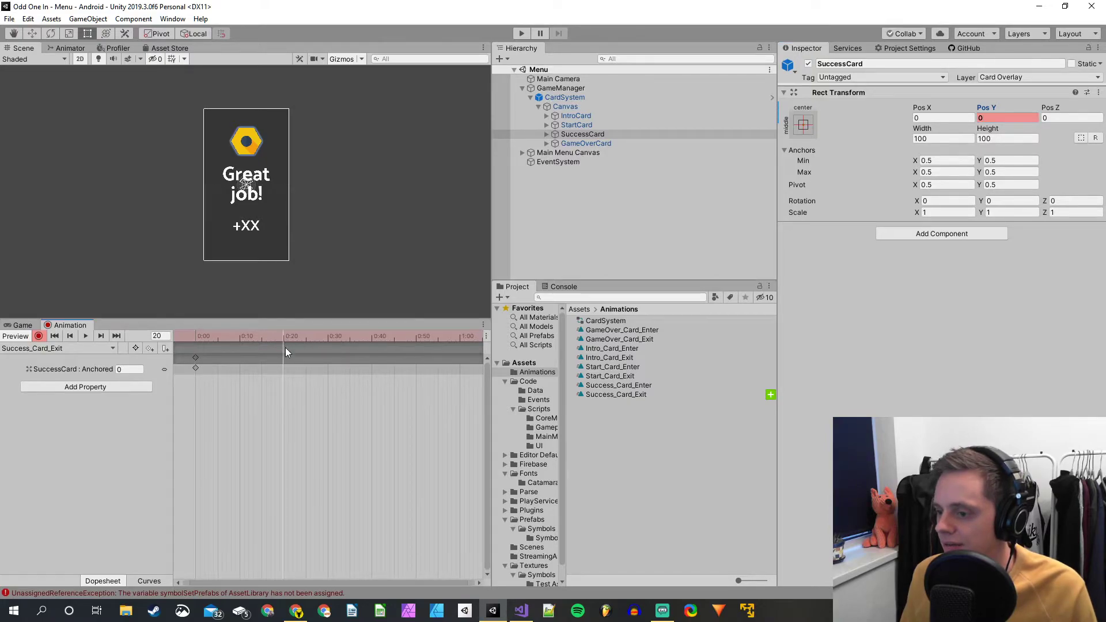
click(989, 119)
text(-)
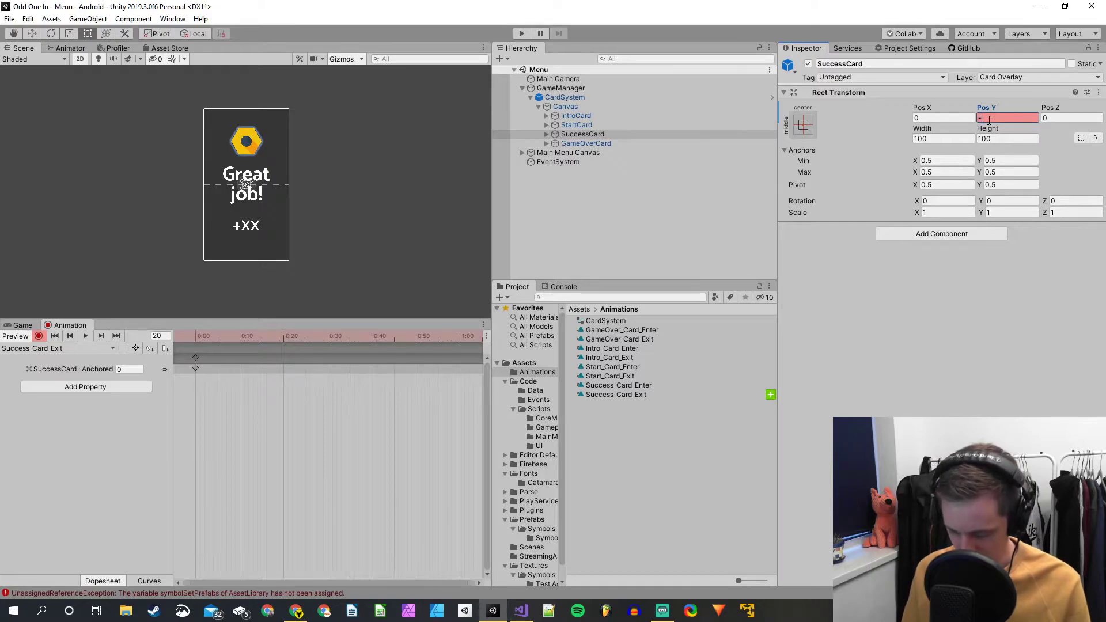
text(1920)
key(Return)
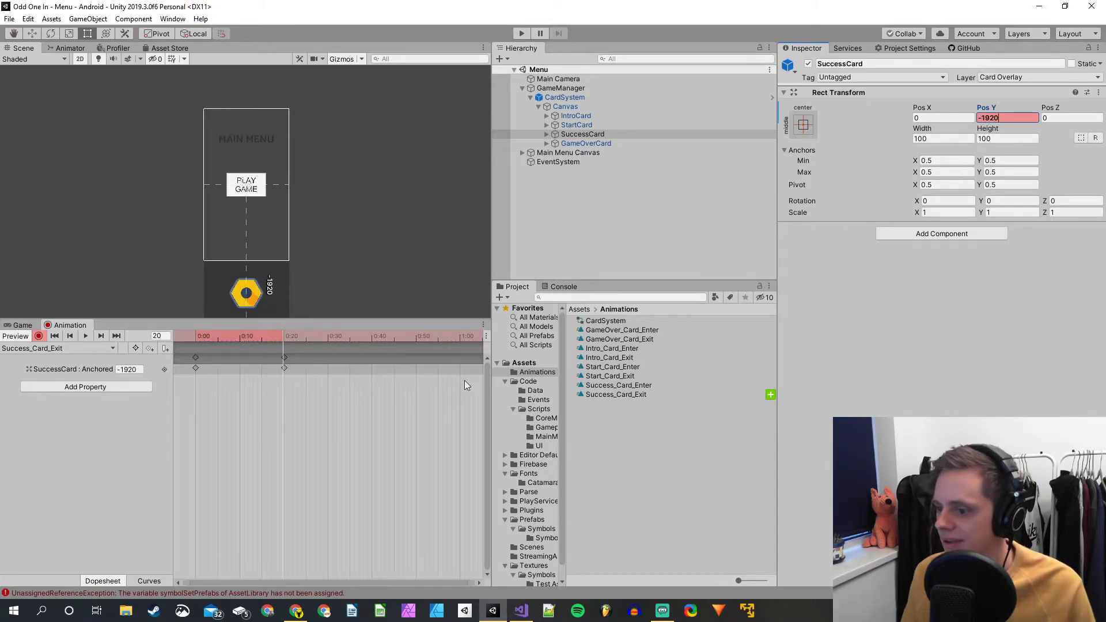
Key the SuccessCard's Pos Y at -3840 on frame 30 of the clip
click(329, 337)
click(1014, 118)
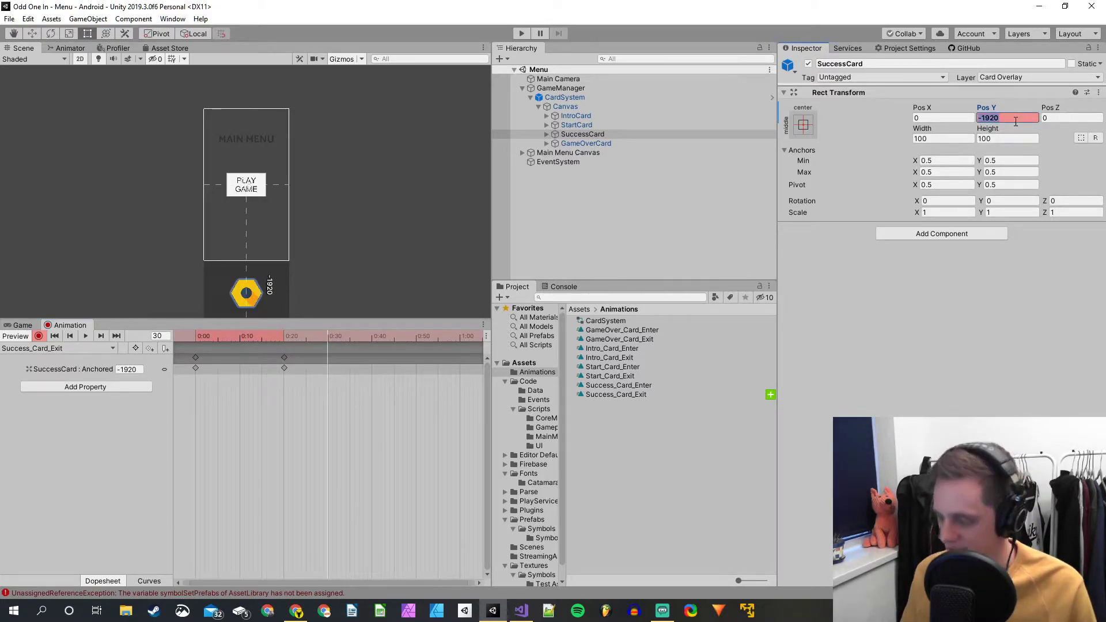
text(-38)
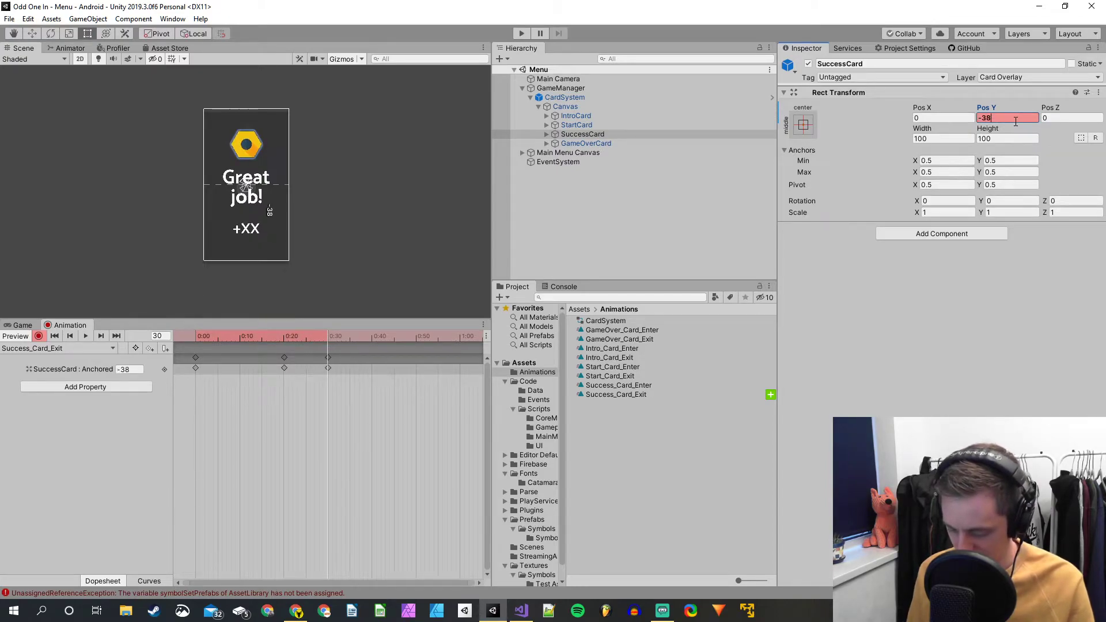
text(40)
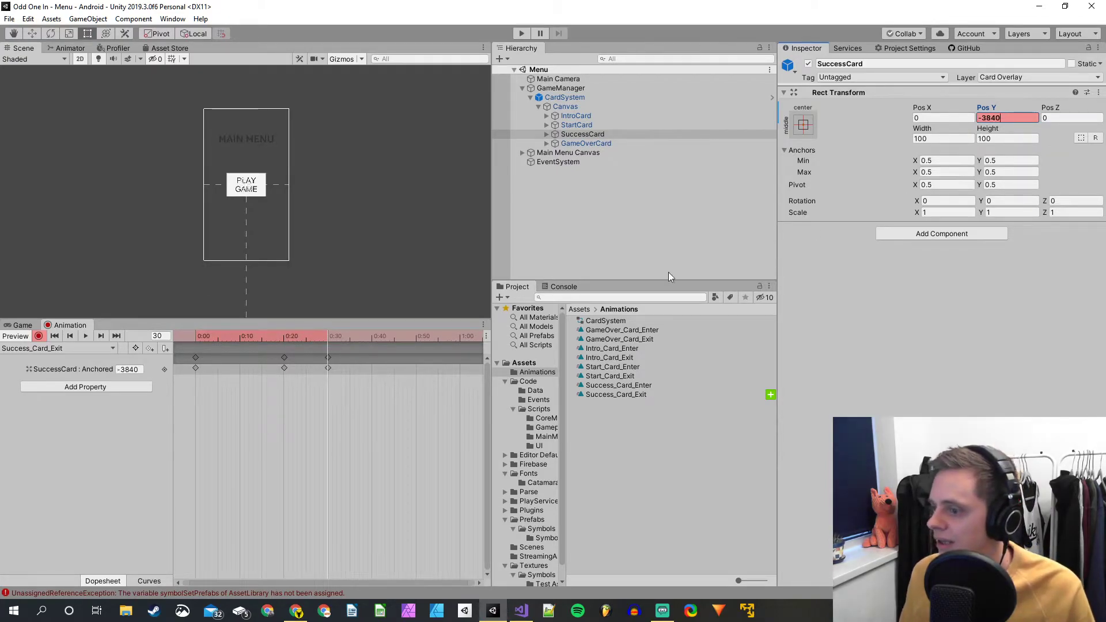
Add an animation event at frame 30 that calls StartGameplay(), and stop keyframe recording
click(167, 349)
click(911, 89)
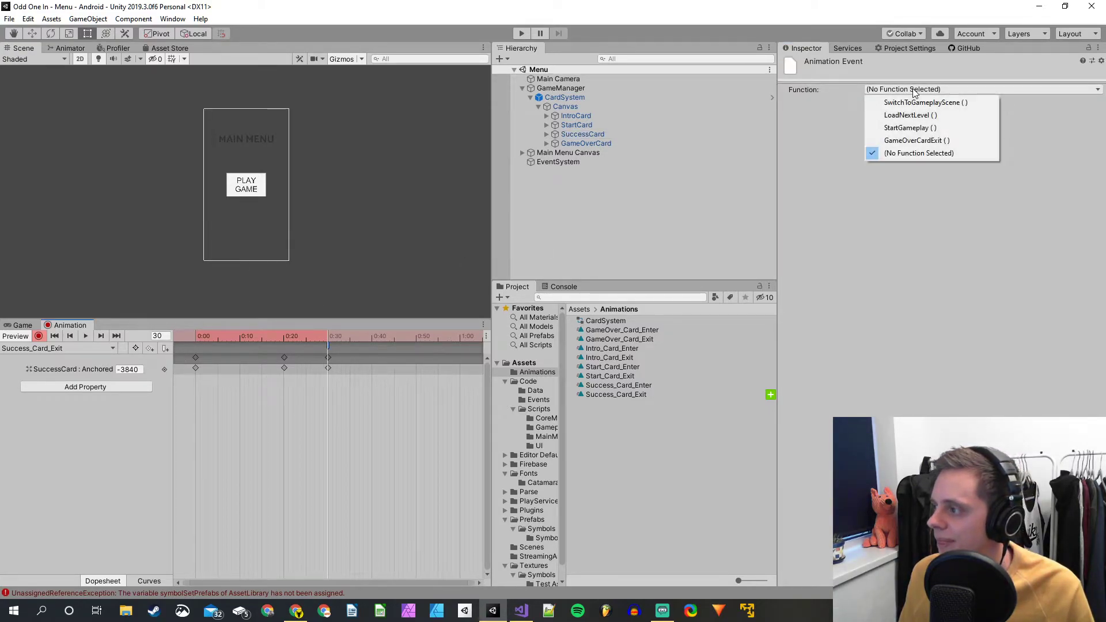
click(907, 126)
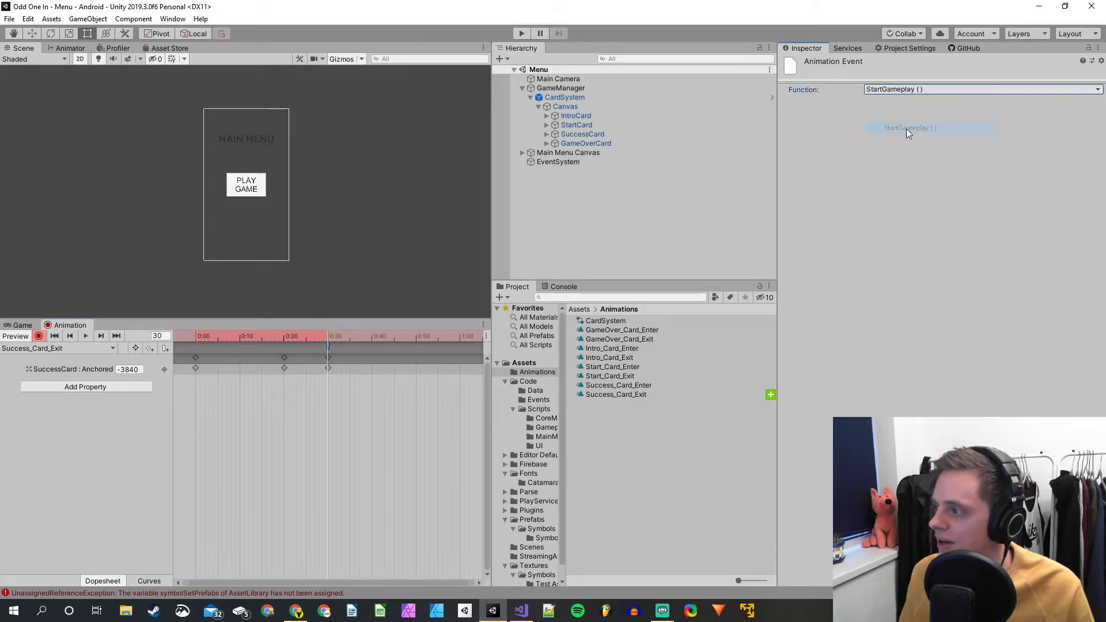
click(39, 336)
Preview the Success_Card_Exit motion by scrubbing between frame 30 and frame 0
drag(332, 341, 82, 347)
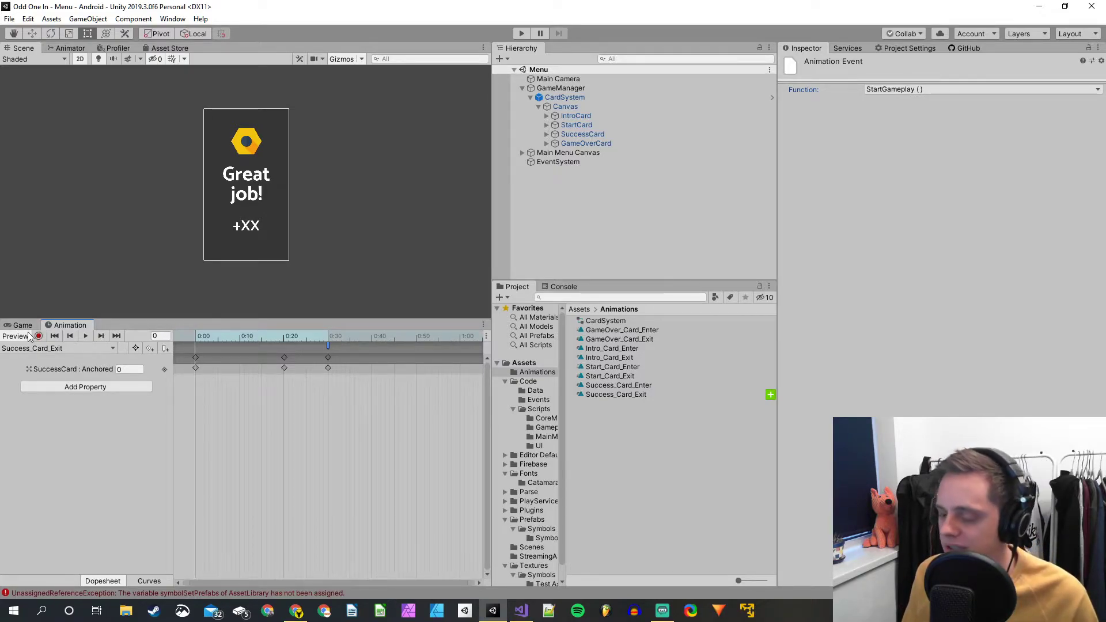
click(327, 337)
drag(328, 337, 196, 337)
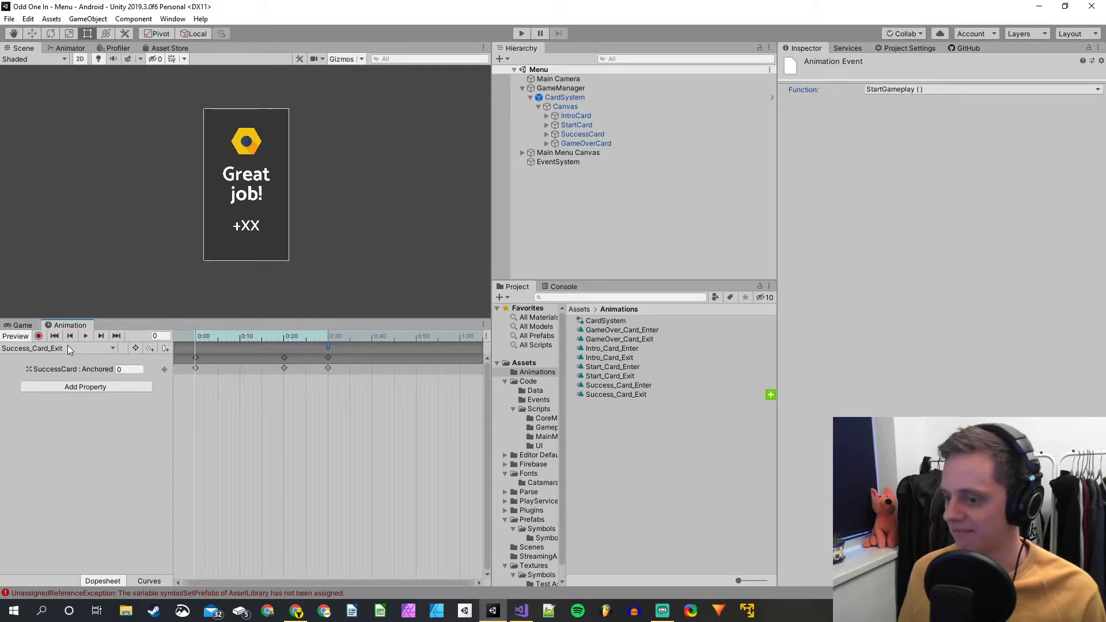
Show the Animator state graph and select the CardSystem object
click(608, 241)
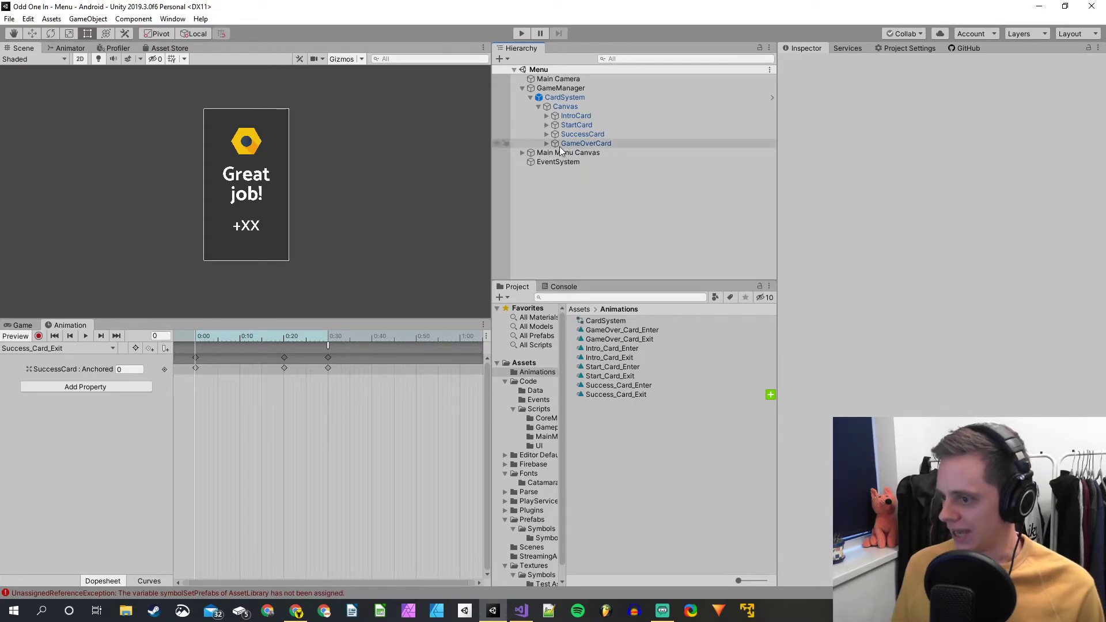
click(56, 45)
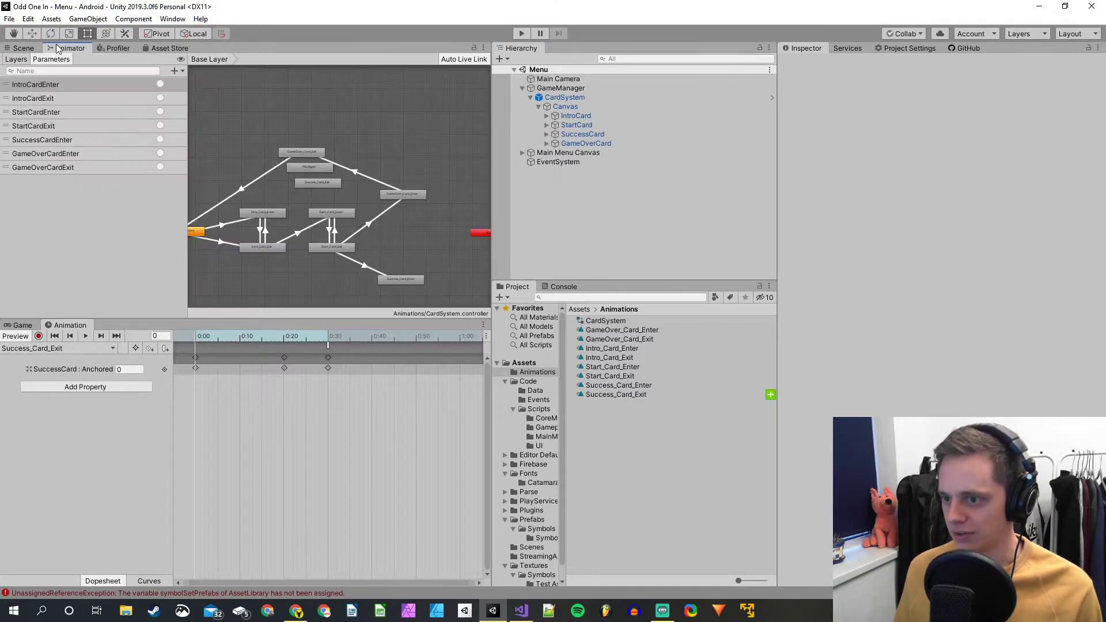
click(561, 90)
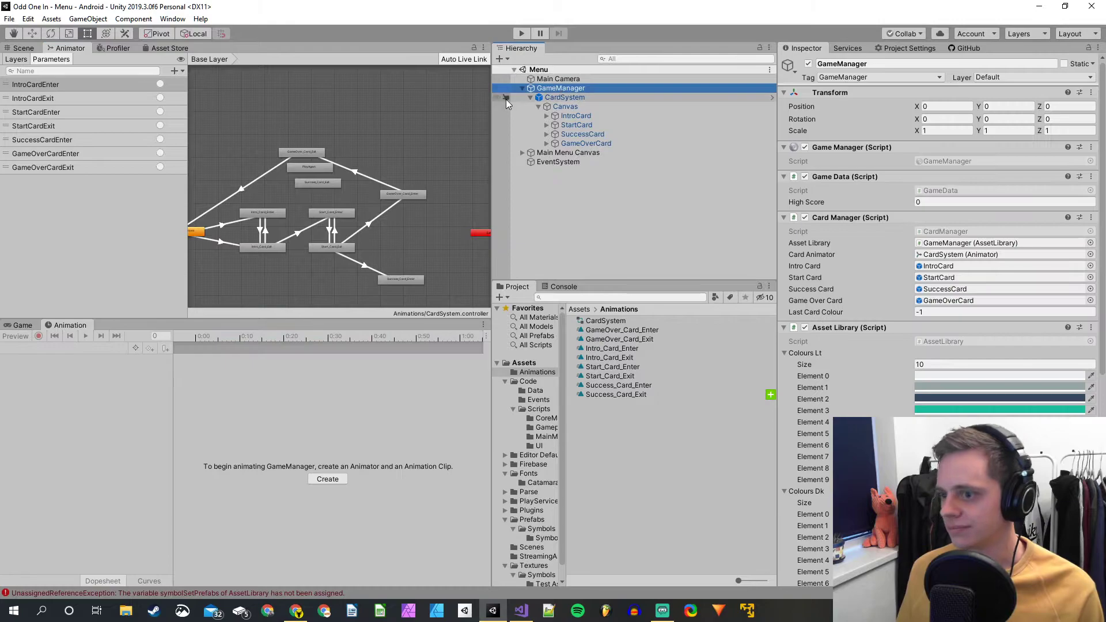
click(561, 97)
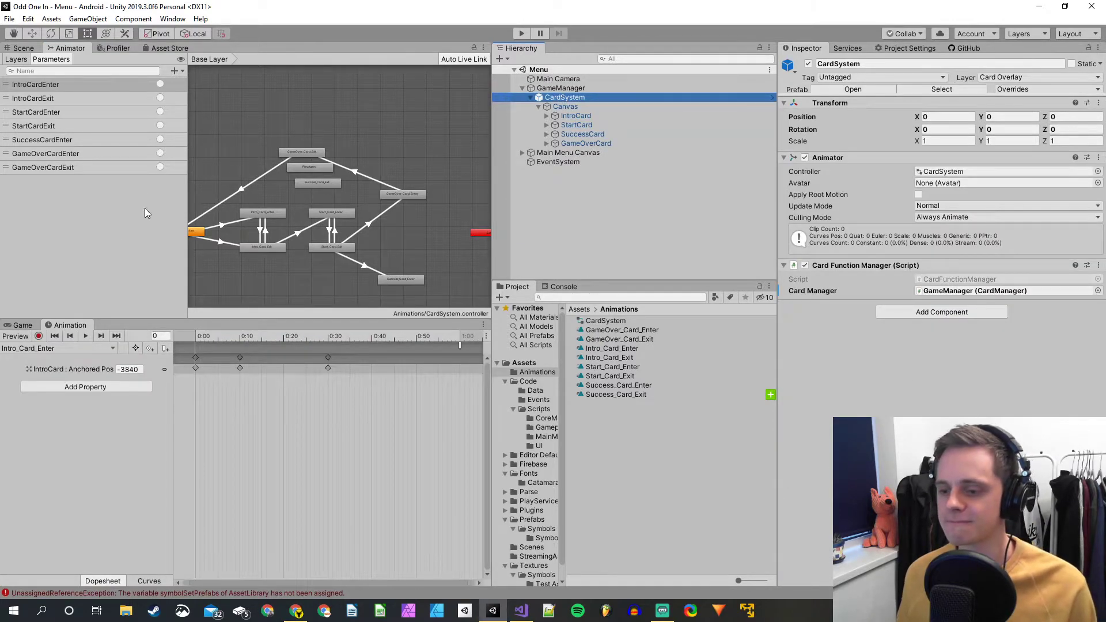
Examine the card states and their transitions in the CardSystem Animator graph, including where Success_Card_Exit sits
scroll(448, 247, down, 8)
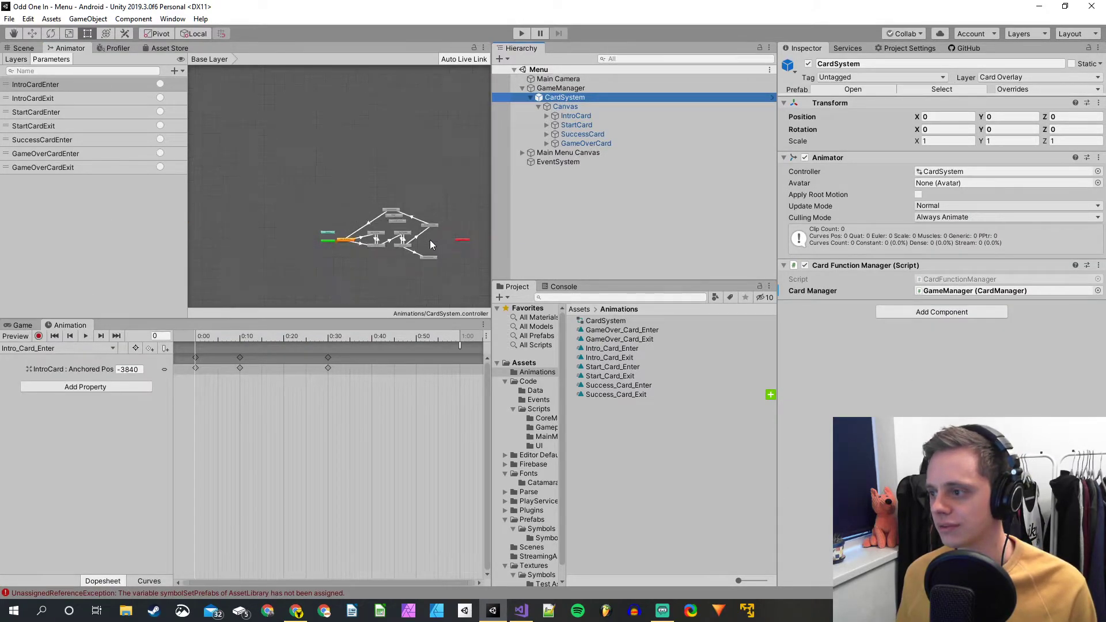
scroll(375, 253, up, 1)
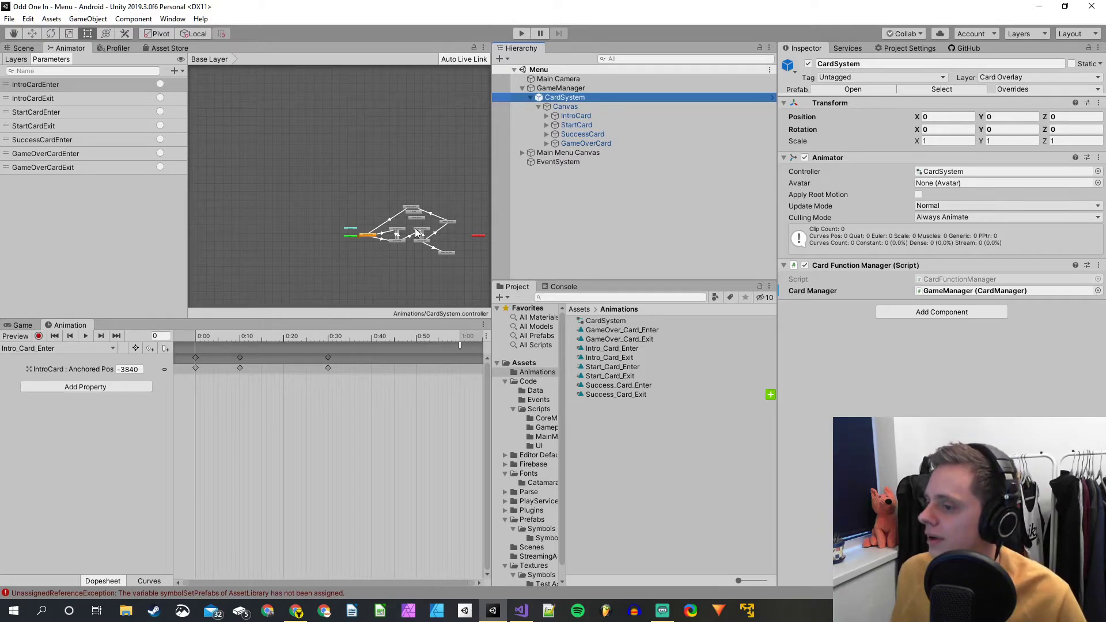
scroll(418, 233, up, 5)
scroll(449, 265, down, 3)
scroll(250, 140, up, 3)
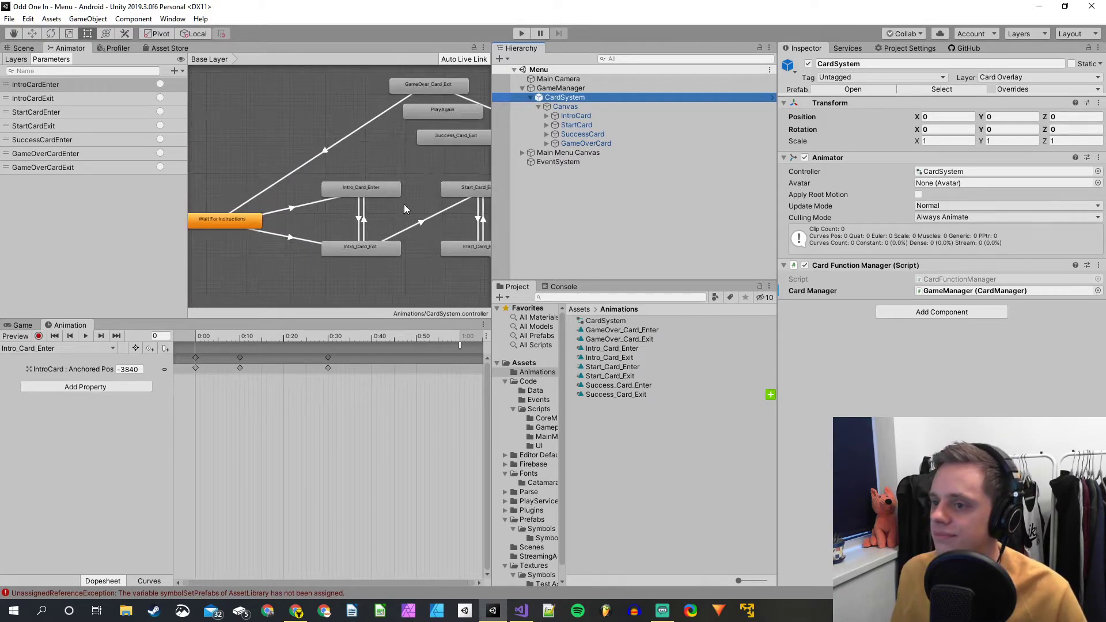
scroll(239, 167, down, 1)
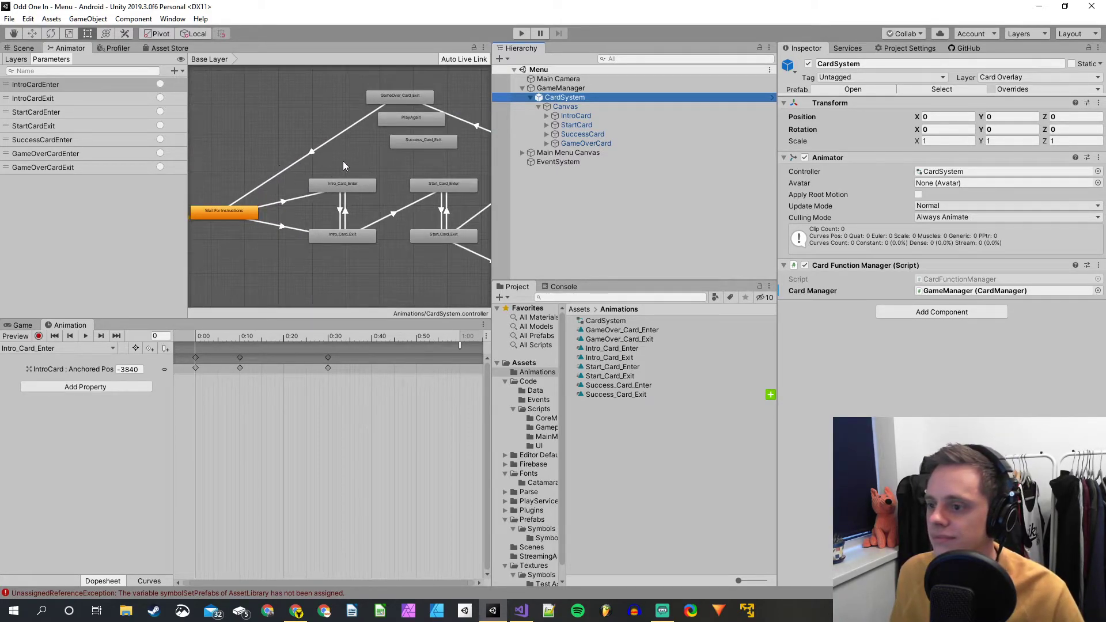
scroll(409, 180, up, 1)
scroll(249, 171, down, 2)
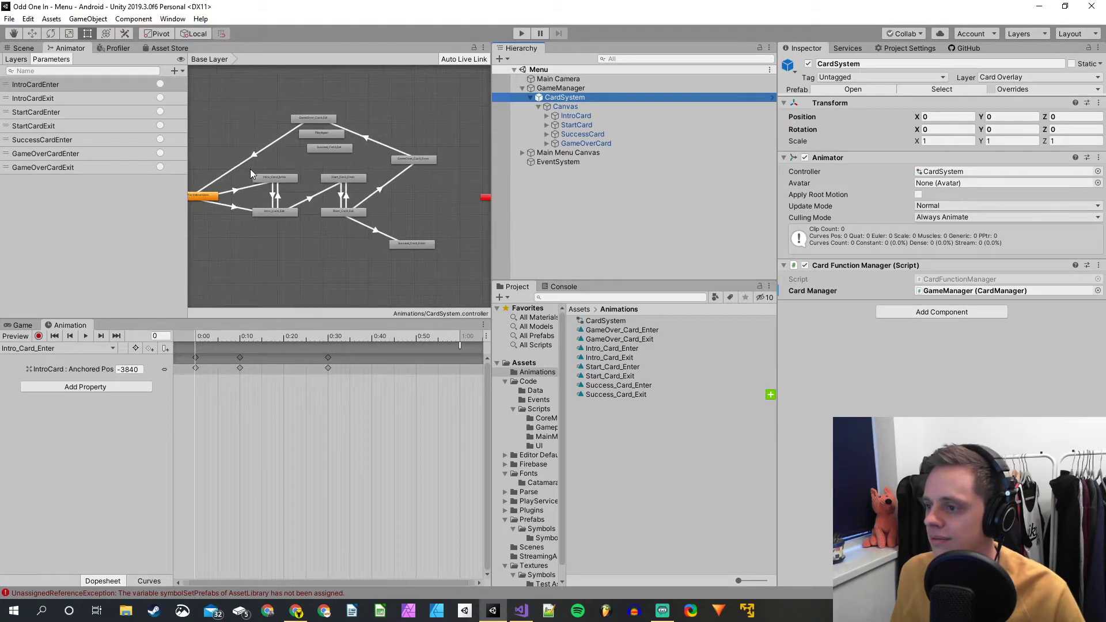
scroll(348, 123, up, 3)
scroll(323, 144, down, 2)
scroll(321, 143, up, 1)
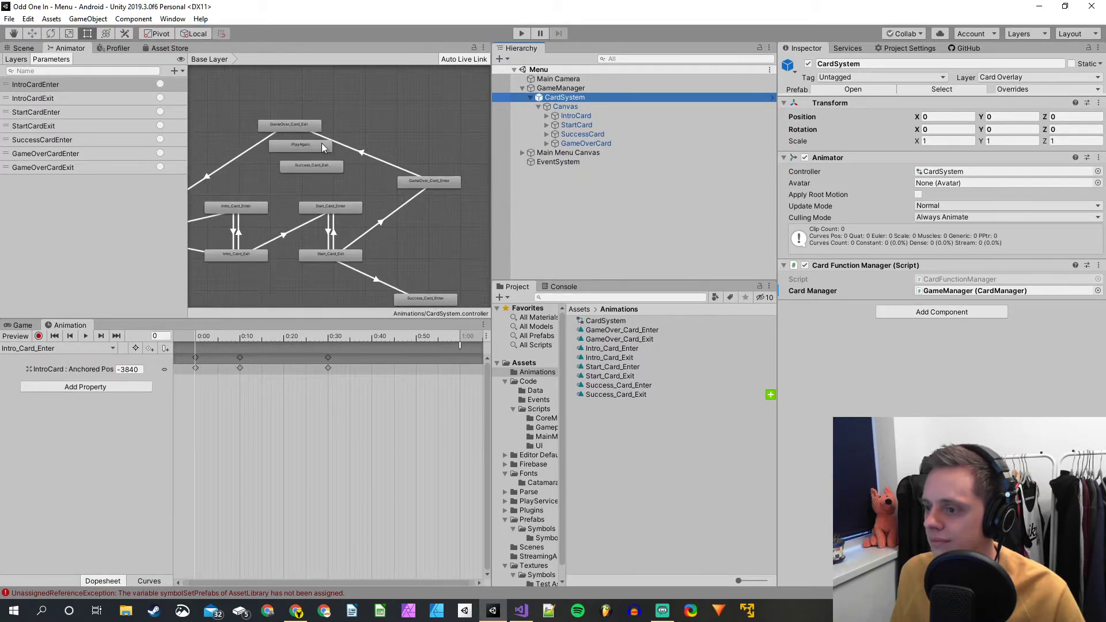
scroll(320, 143, down, 1)
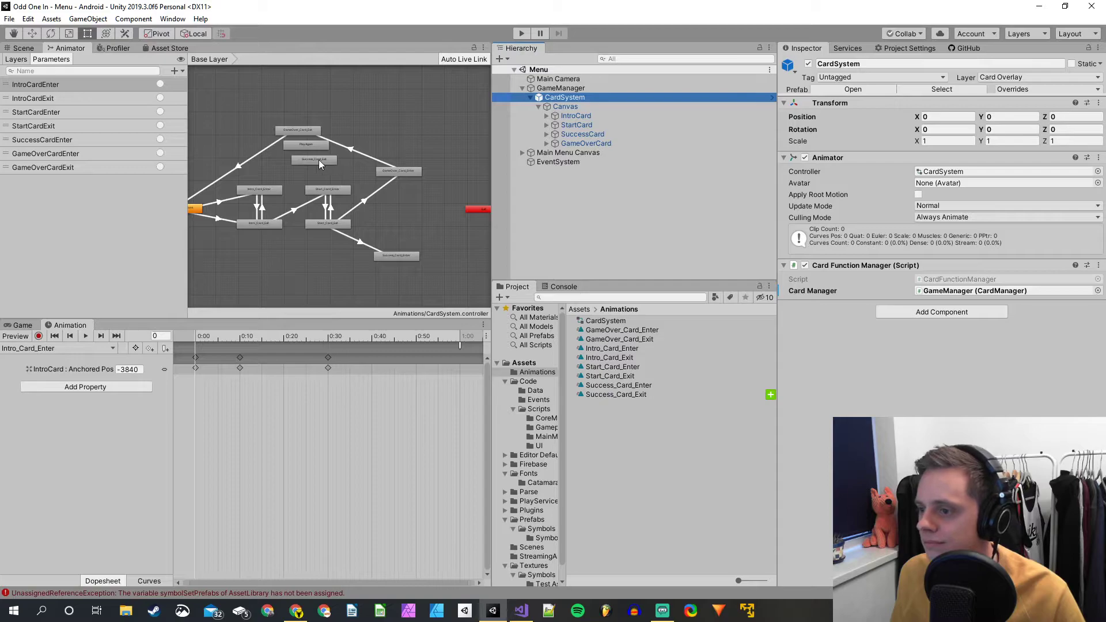
Move the Success_Card_Exit state into the empty area below the Intro and Start card states in the Animator graph
drag(321, 165, 315, 193)
drag(325, 230, 304, 281)
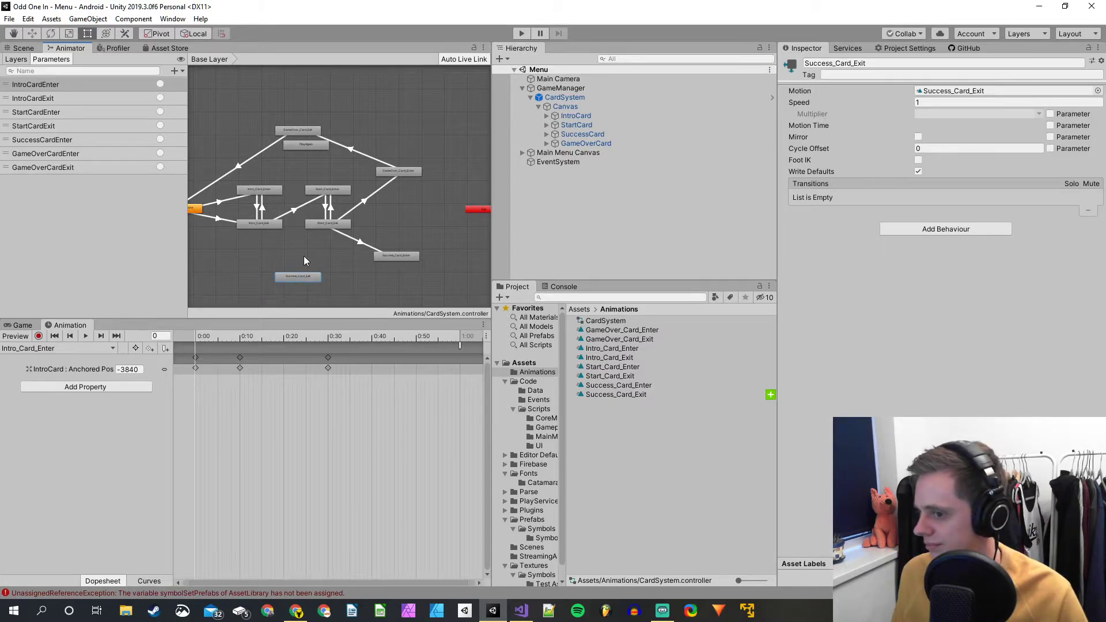
scroll(285, 227, up, 3)
scroll(283, 228, down, 3)
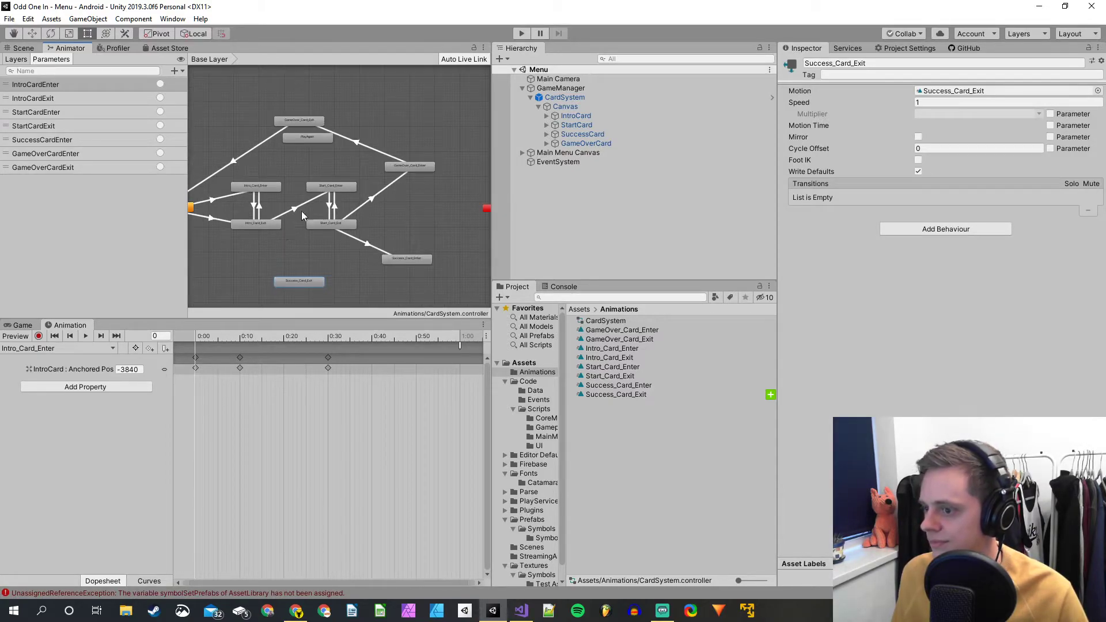
Delete the unconnected PlayAgain state from the CardSystem Animator graph
drag(306, 139, 300, 161)
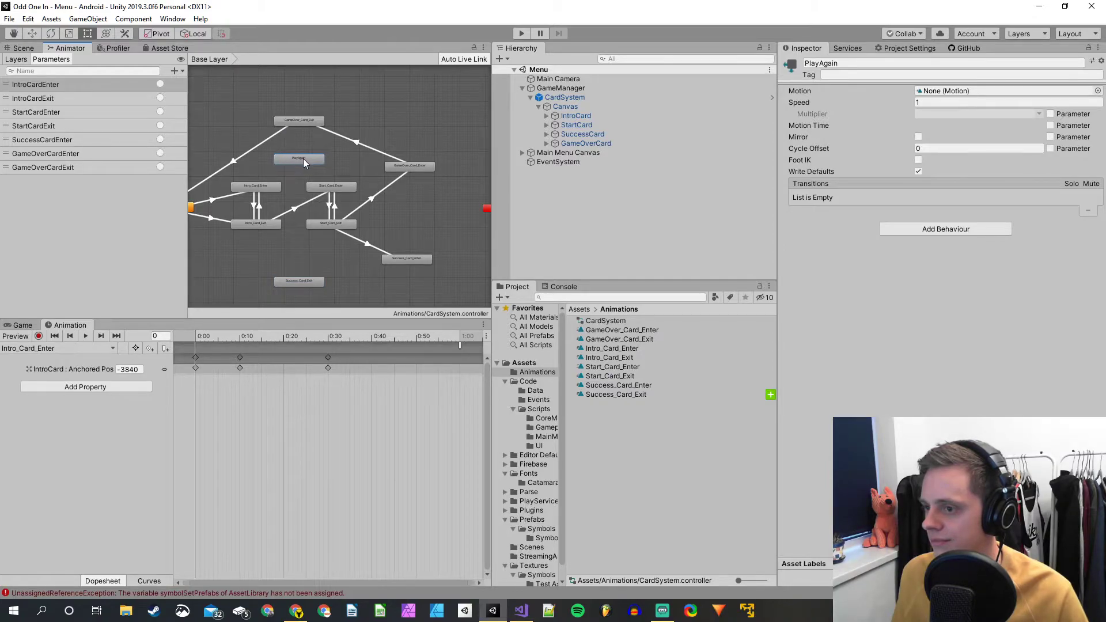
mouse_move(303, 158)
mouse_down()
mouse_move(353, 184)
mouse_move(390, 169)
mouse_move(312, 158)
mouse_up()
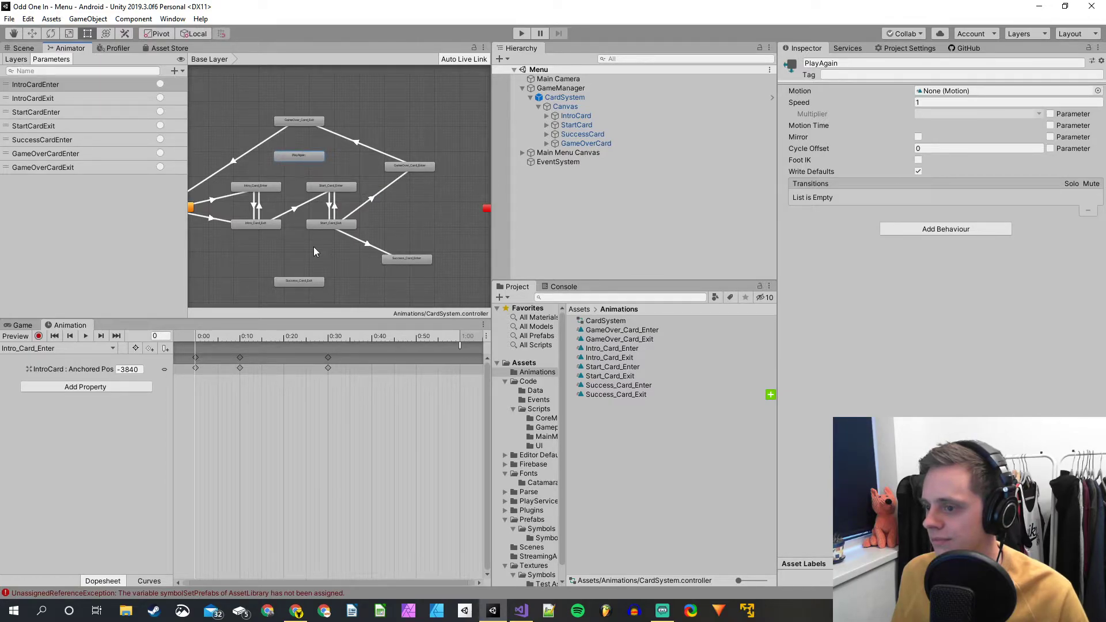
click(305, 279)
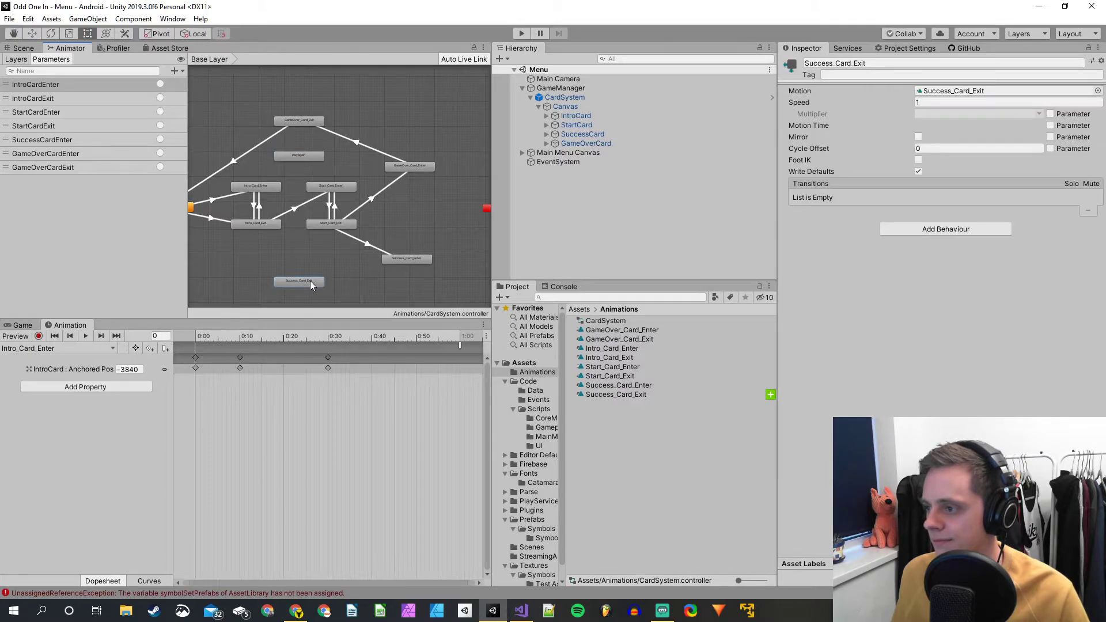
click(305, 158)
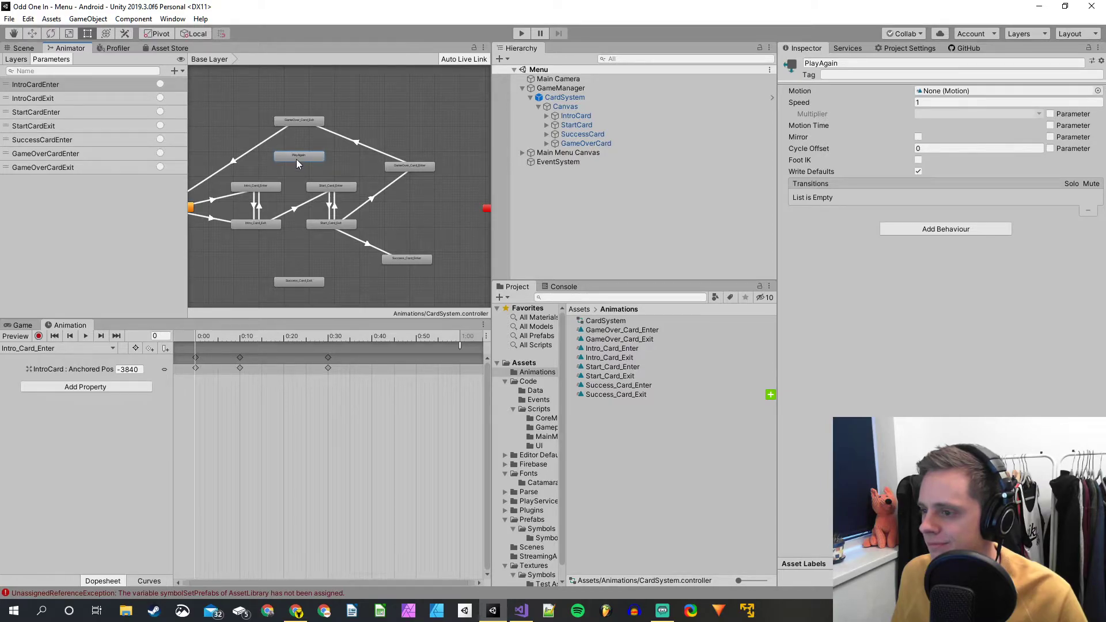
scroll(296, 159, up, 5)
right_click(365, 172)
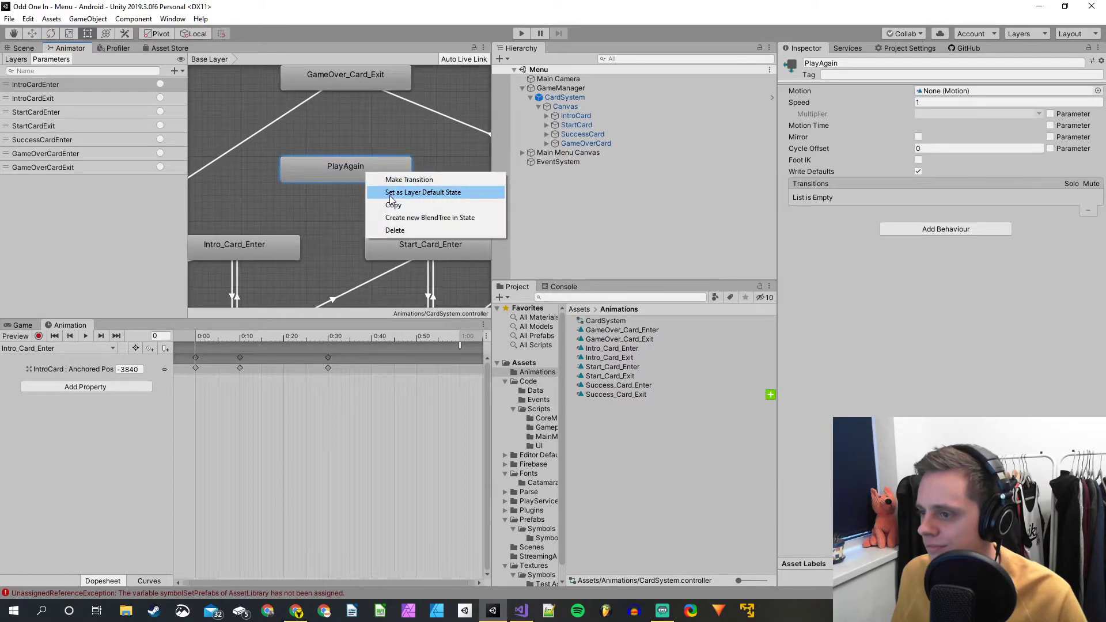
click(392, 230)
scroll(330, 183, down, 5)
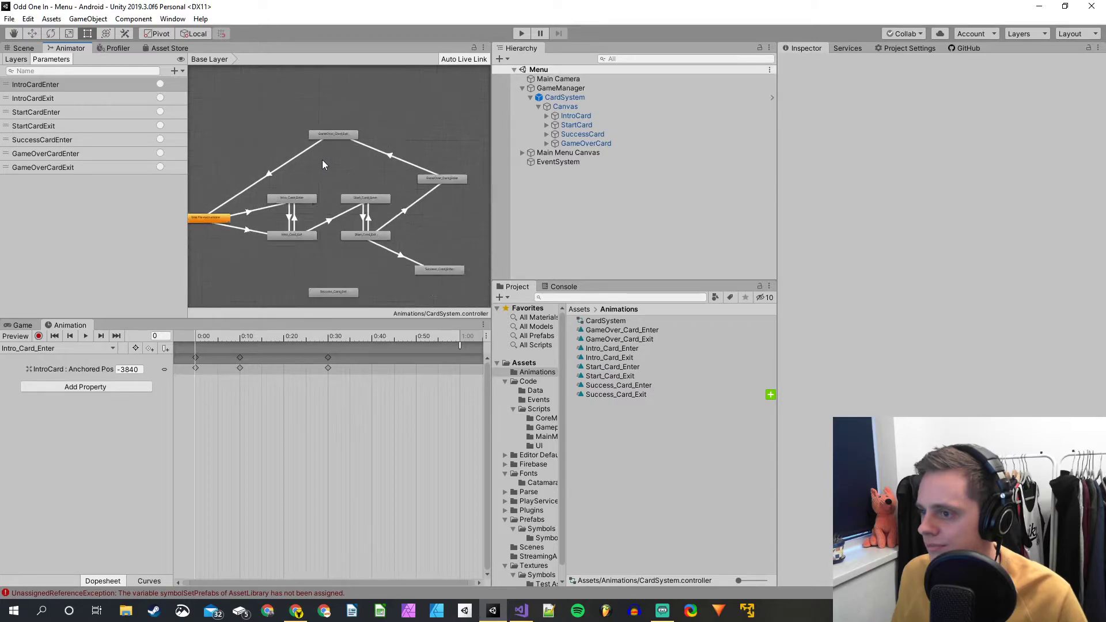
Add a trigger parameter named SuccessCardExit and place it directly after SuccessCardEnter in the parameter order
scroll(334, 244, up, 3)
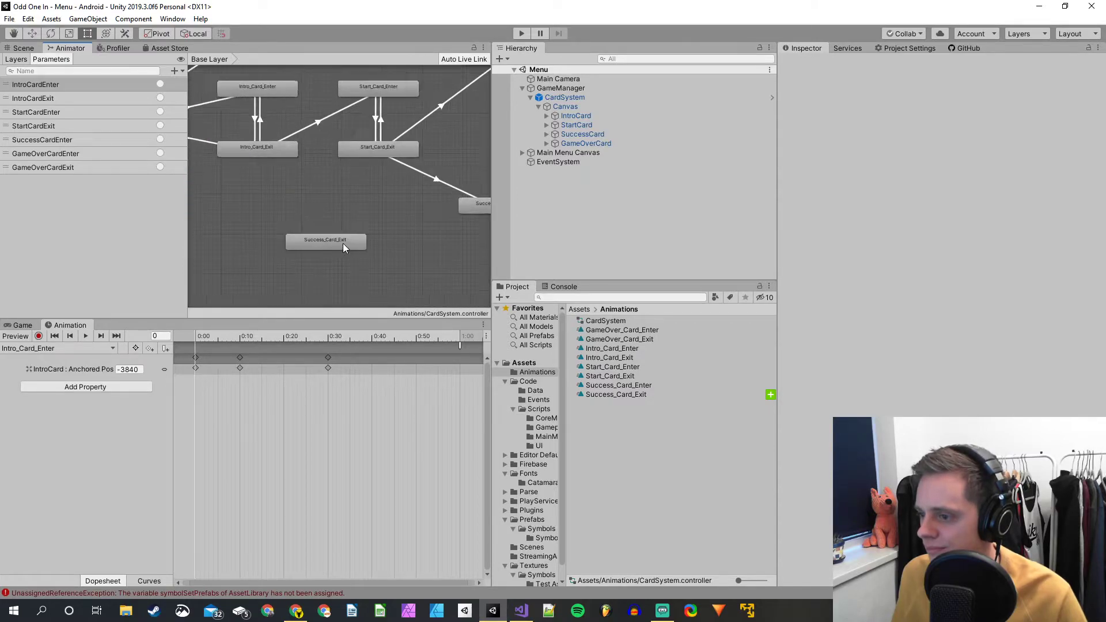
click(334, 239)
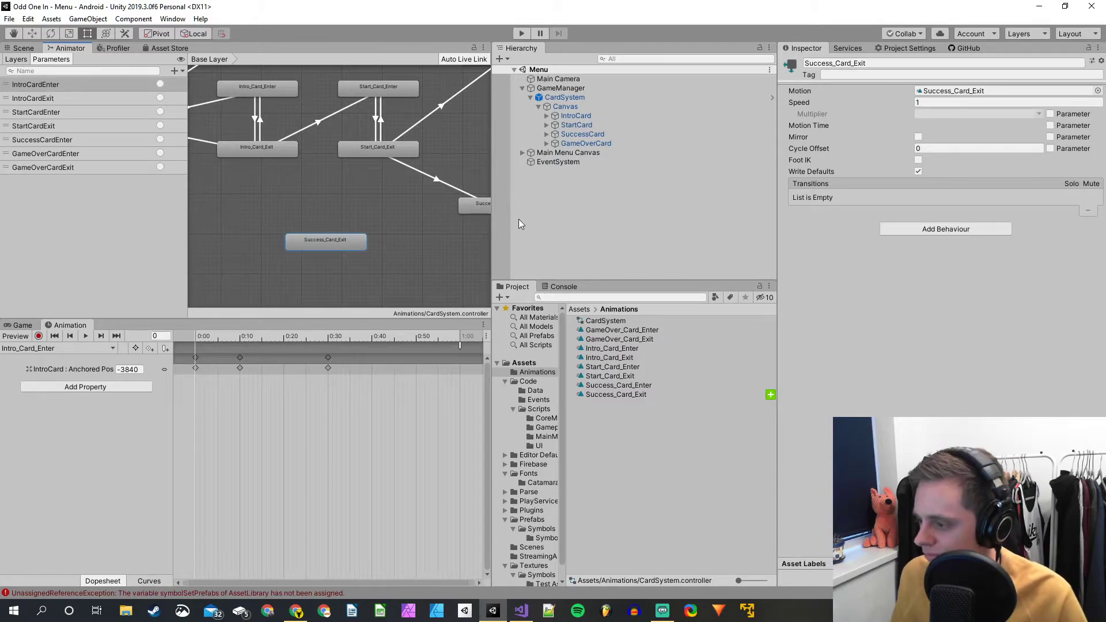
scroll(378, 224, down, 3)
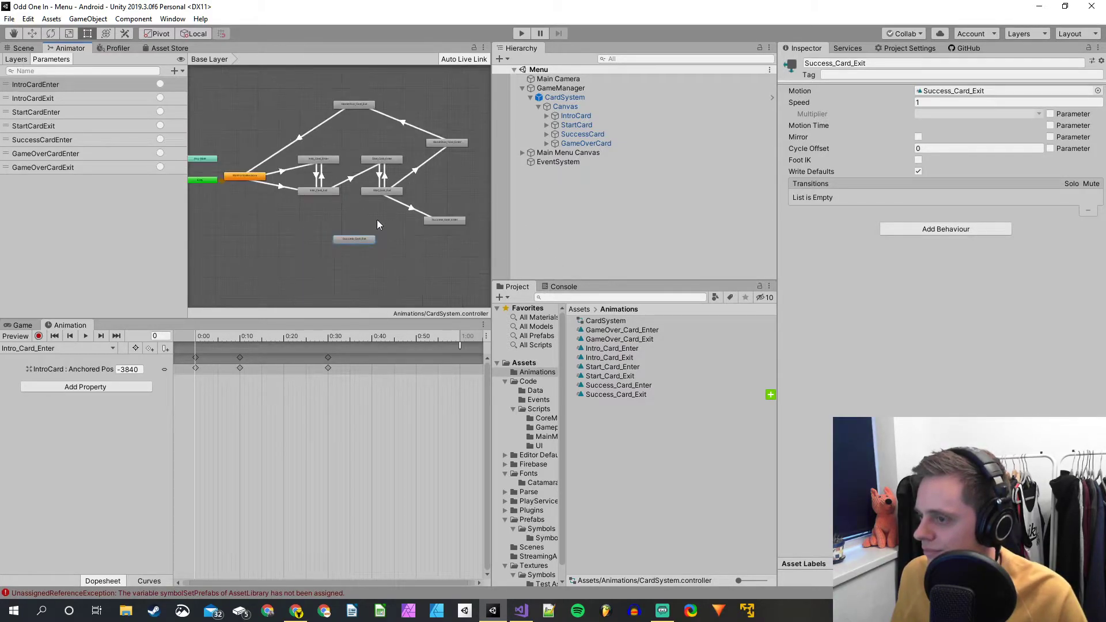
click(405, 122)
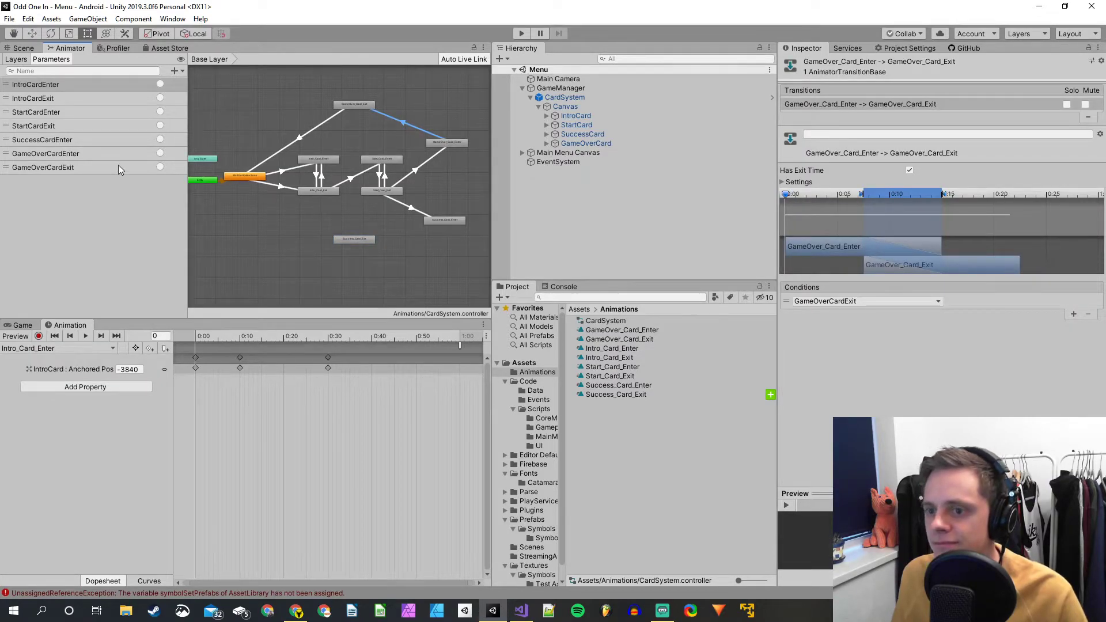
click(174, 70)
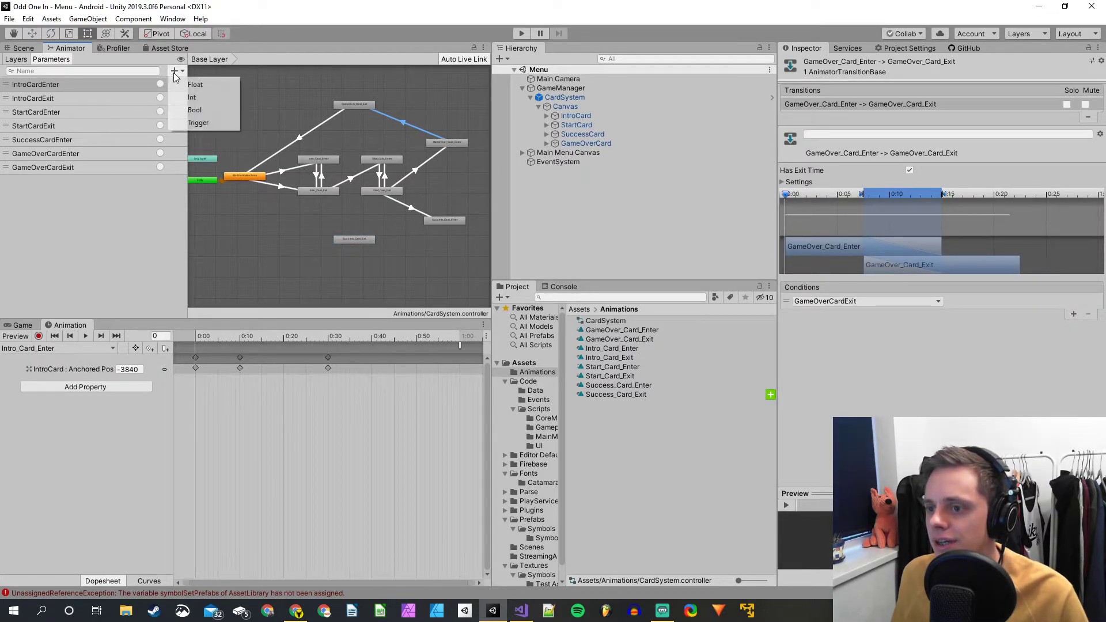
click(197, 123)
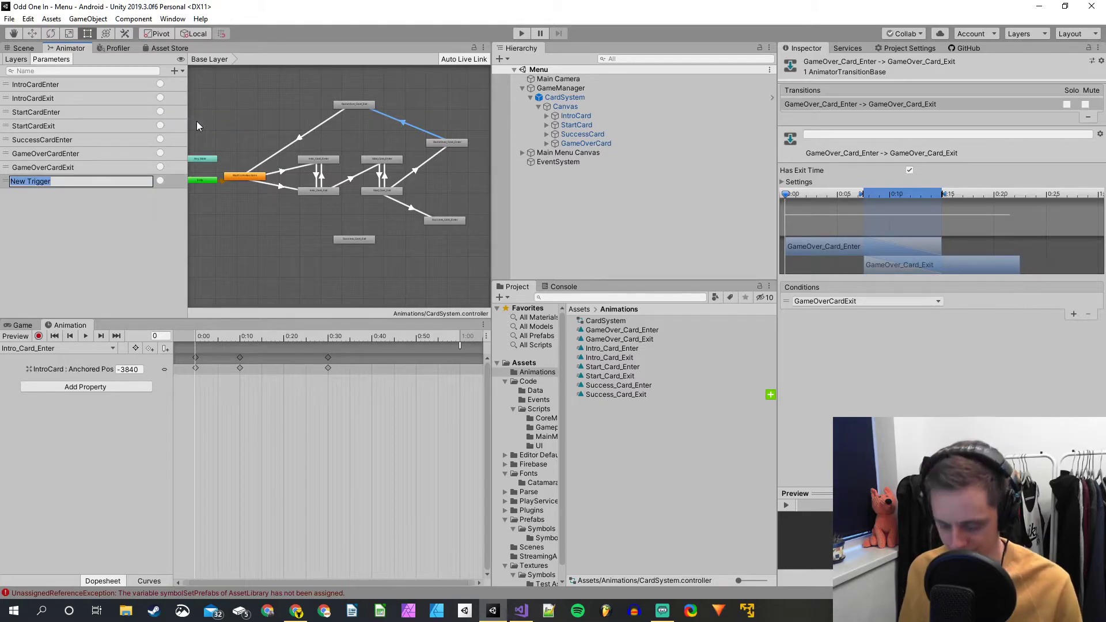
text(SuccessCa)
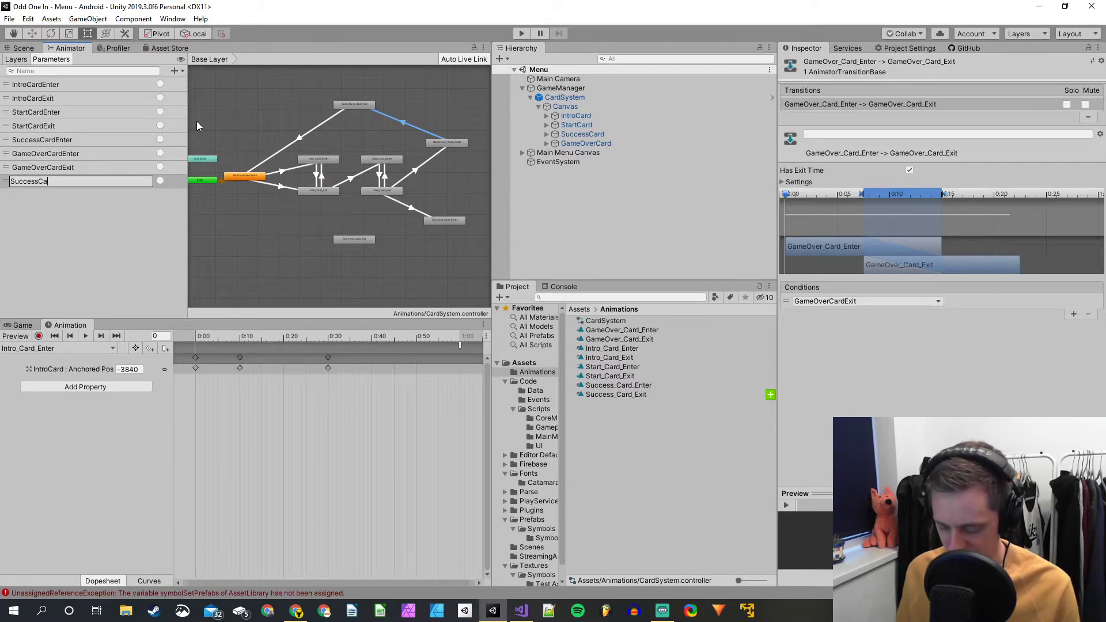
text(rdExit)
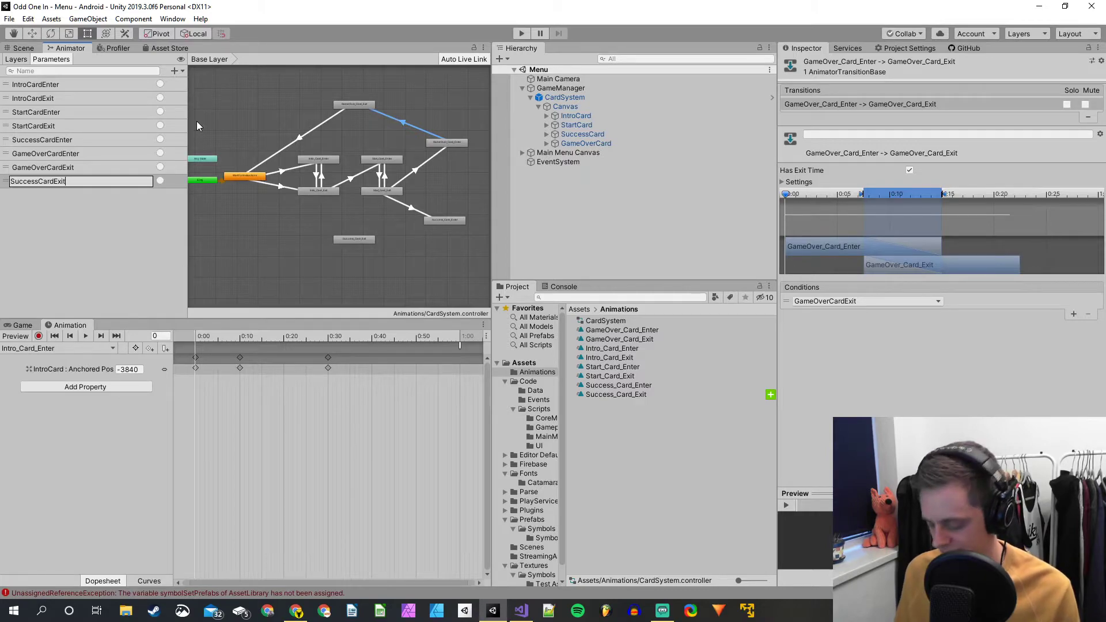
key(Return)
drag(5, 181, 5, 155)
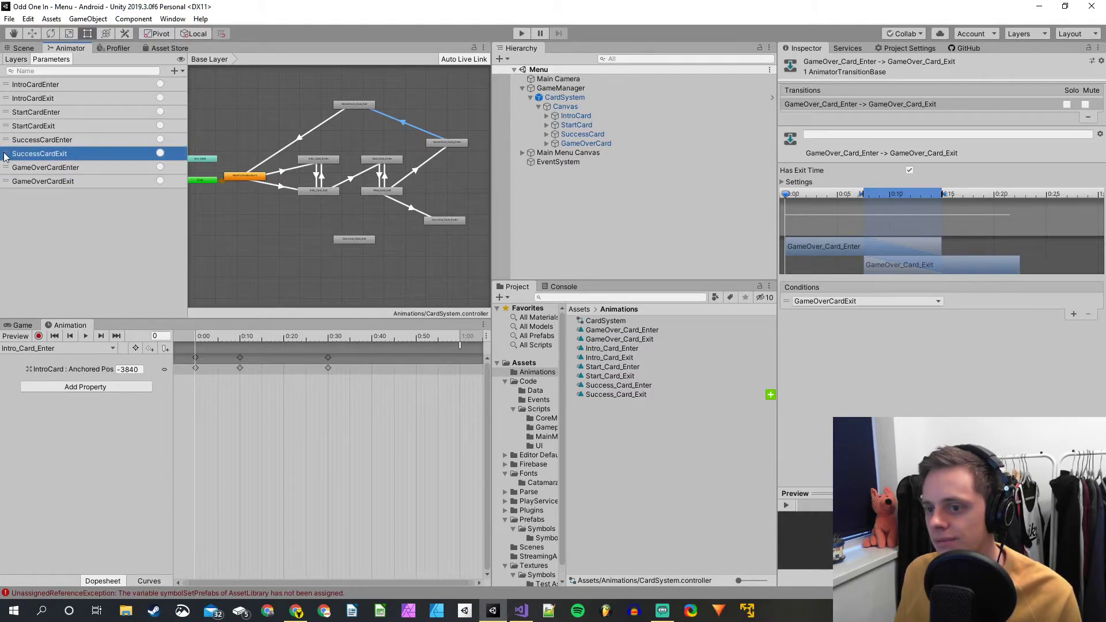
Create a transition from Success_Card_Enter to Success_Card_Exit and set its condition to SuccessCardExit
right_click(444, 218)
click(458, 225)
click(355, 238)
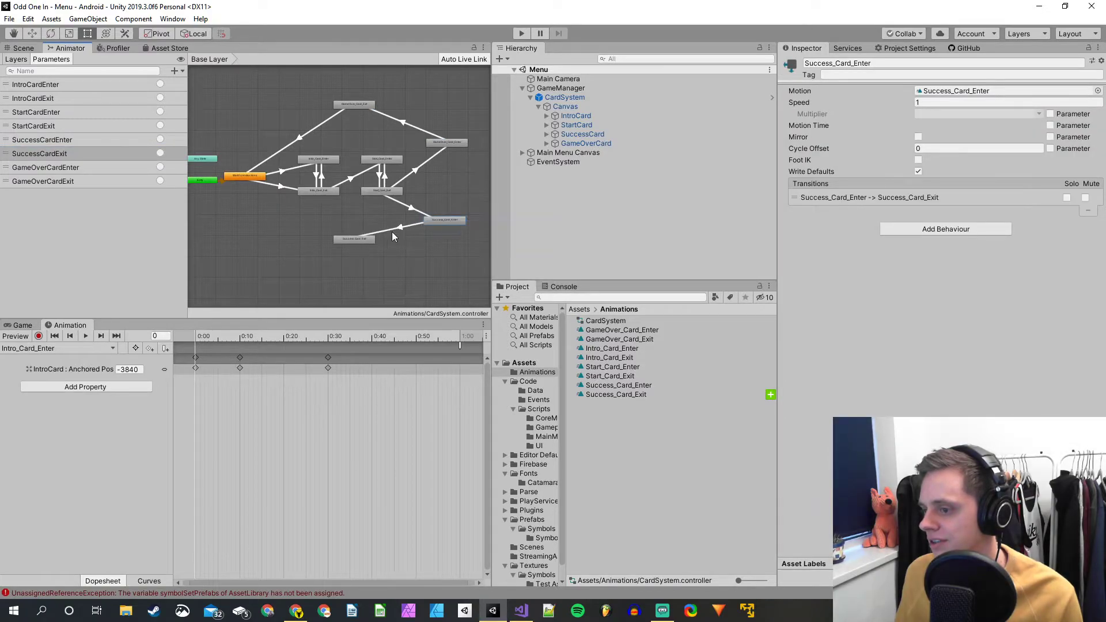
click(401, 226)
click(1073, 314)
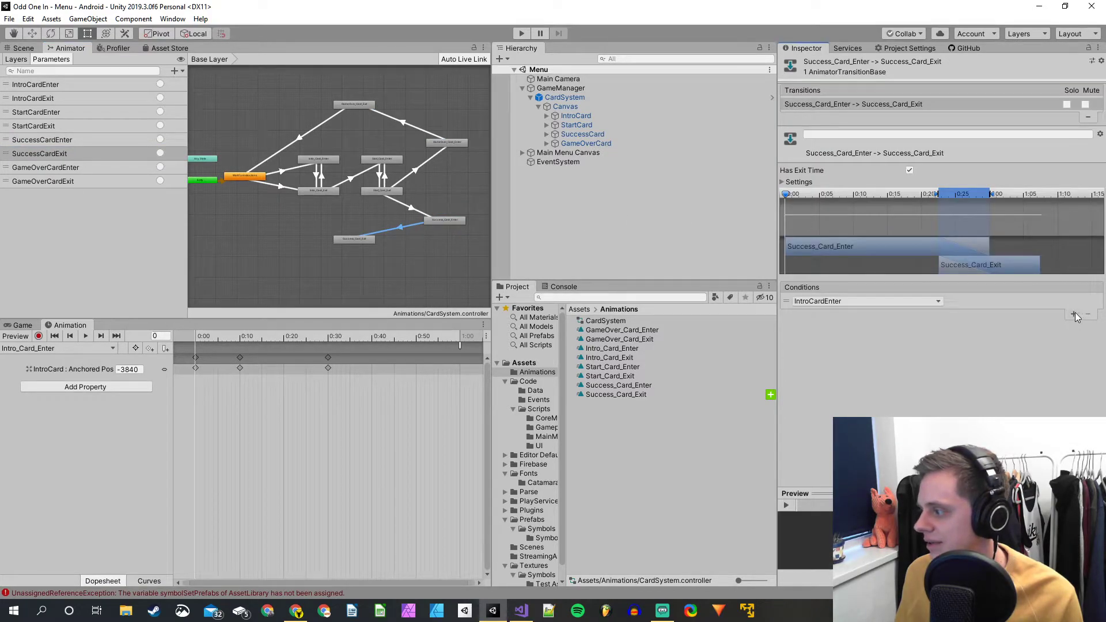
click(888, 302)
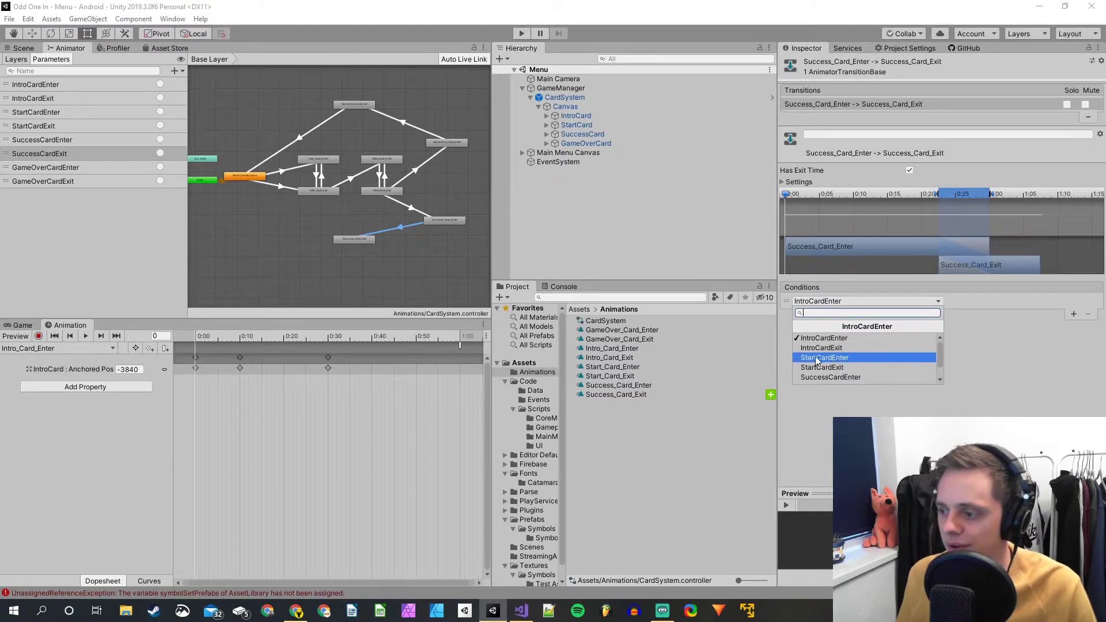
scroll(837, 380, down, 1)
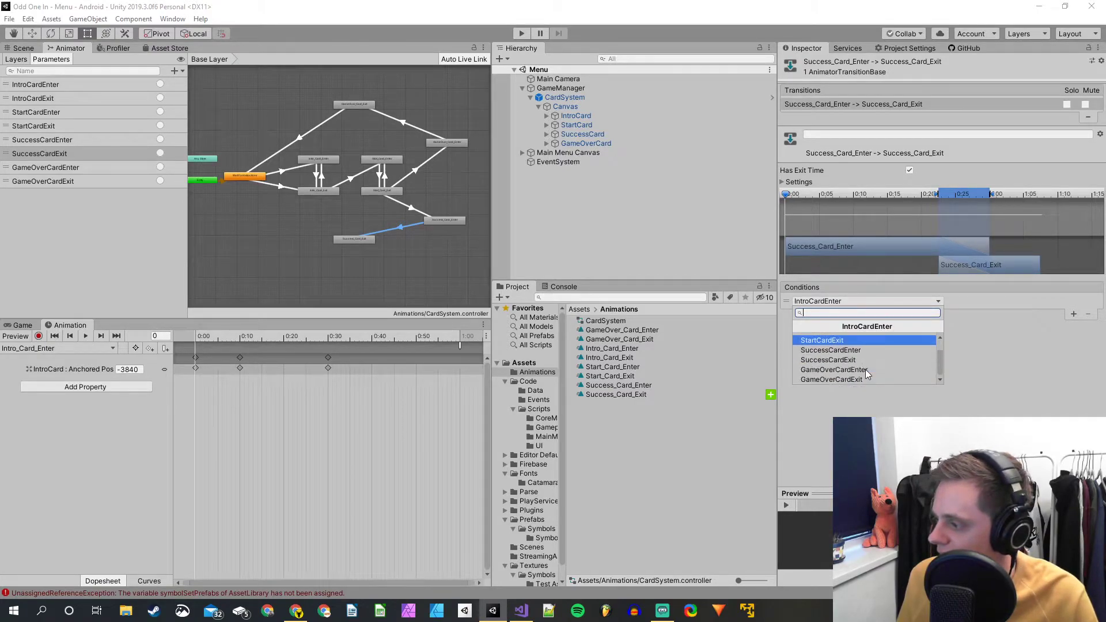
click(848, 358)
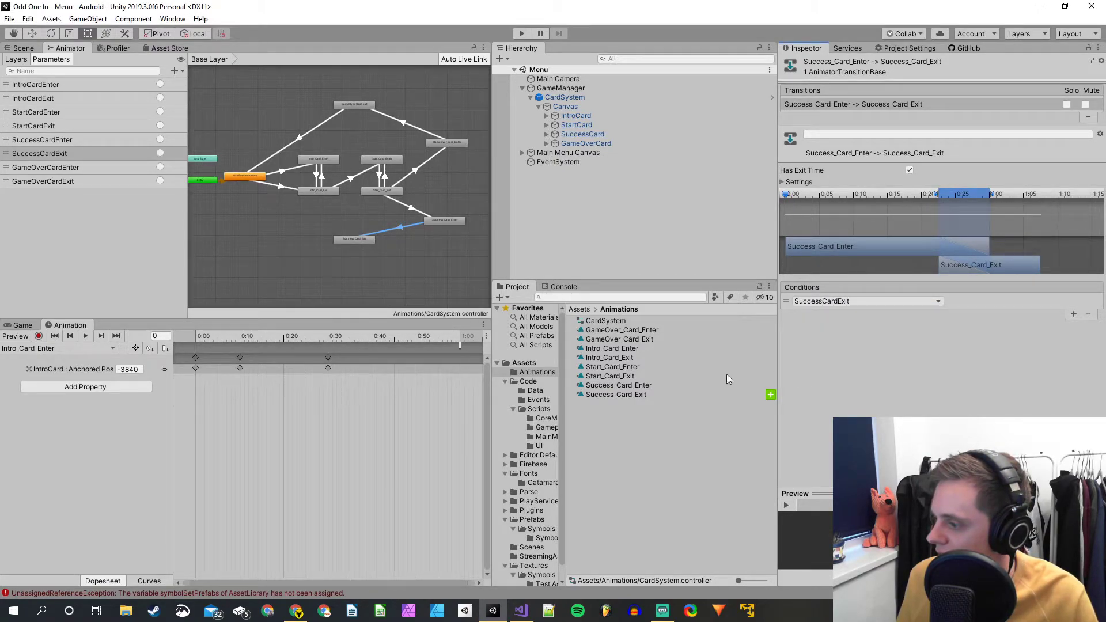
Turn off Loop Time for the Success_Card_Exit clip and add a transition from the Success_Card_Exit state to Wait For Instructions
click(642, 394)
click(918, 102)
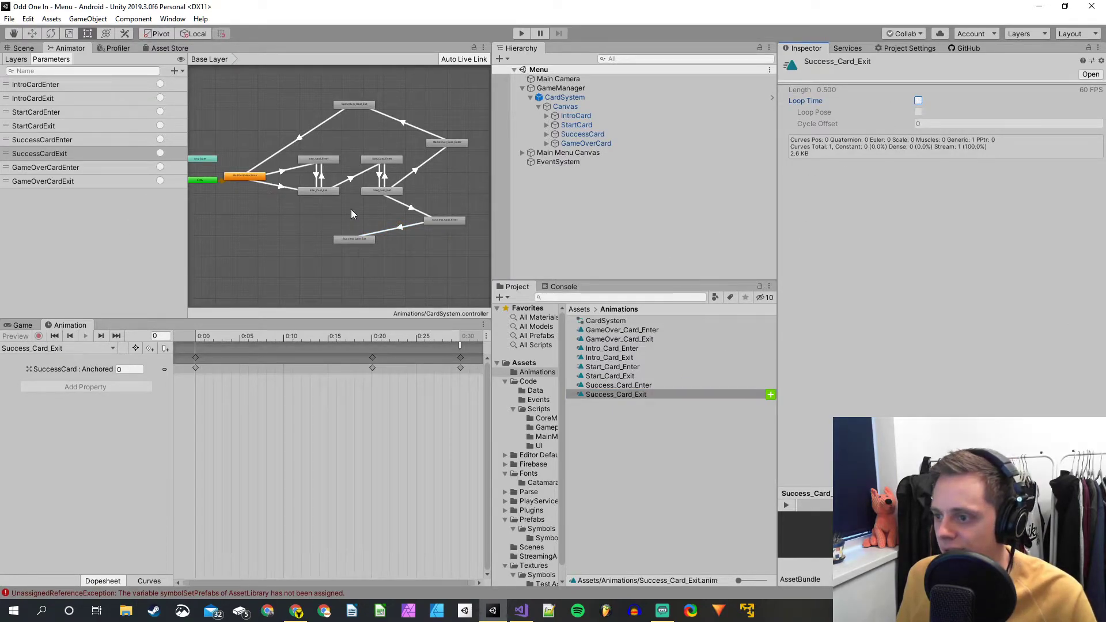
click(310, 132)
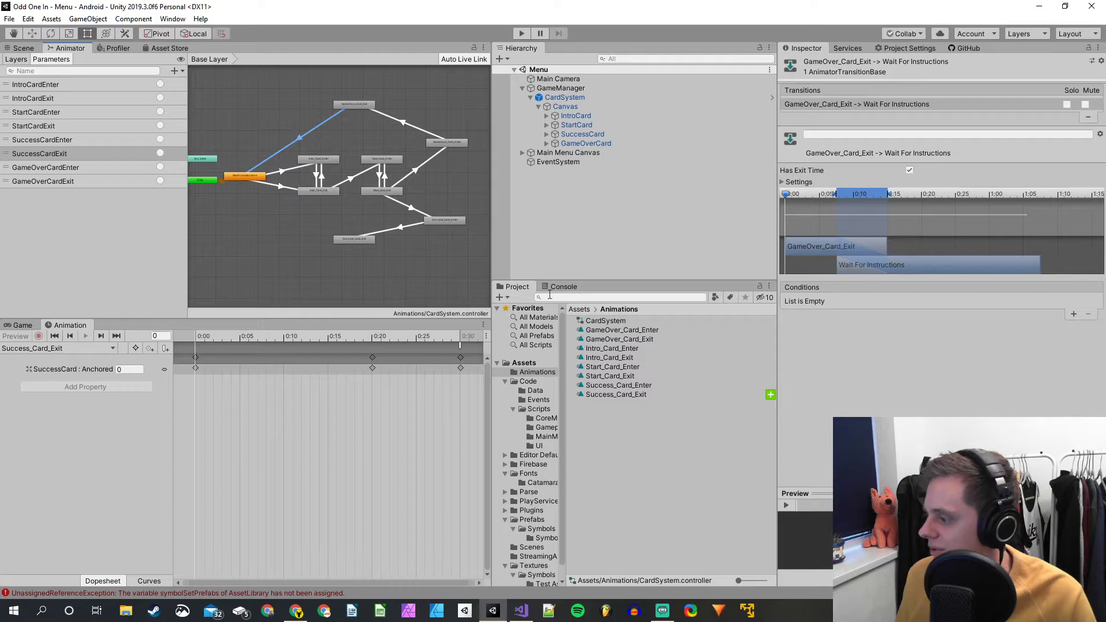
right_click(351, 241)
click(374, 248)
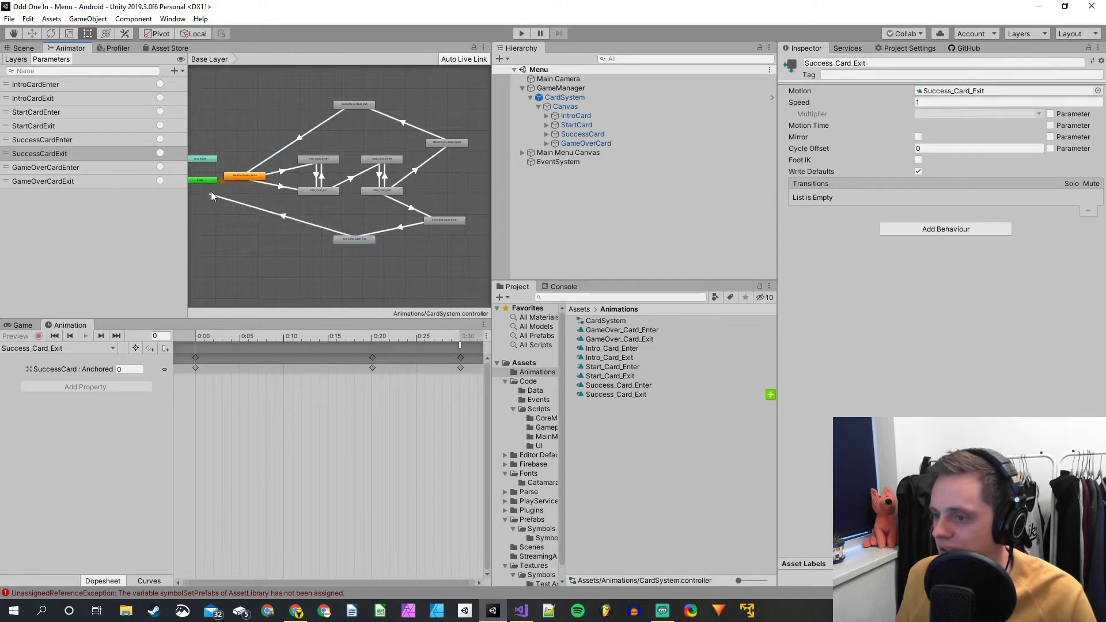
click(243, 175)
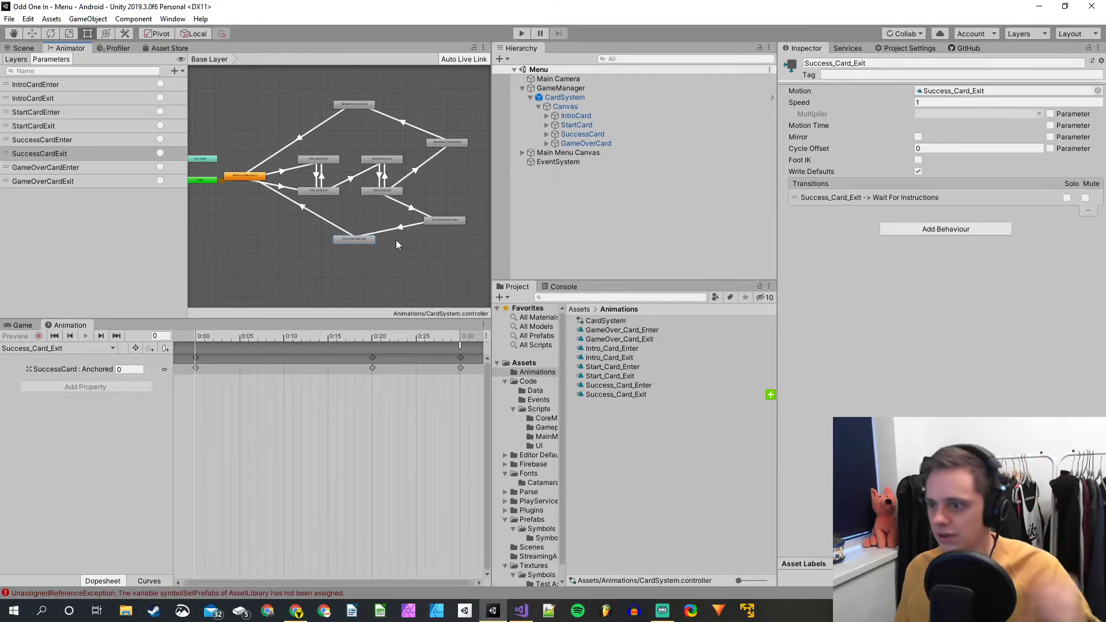
Rearrange the success states so Success_Card_Enter sits below the Intro and Start card states, with Success_Card_Exit directly beneath it
scroll(441, 228, up, 5)
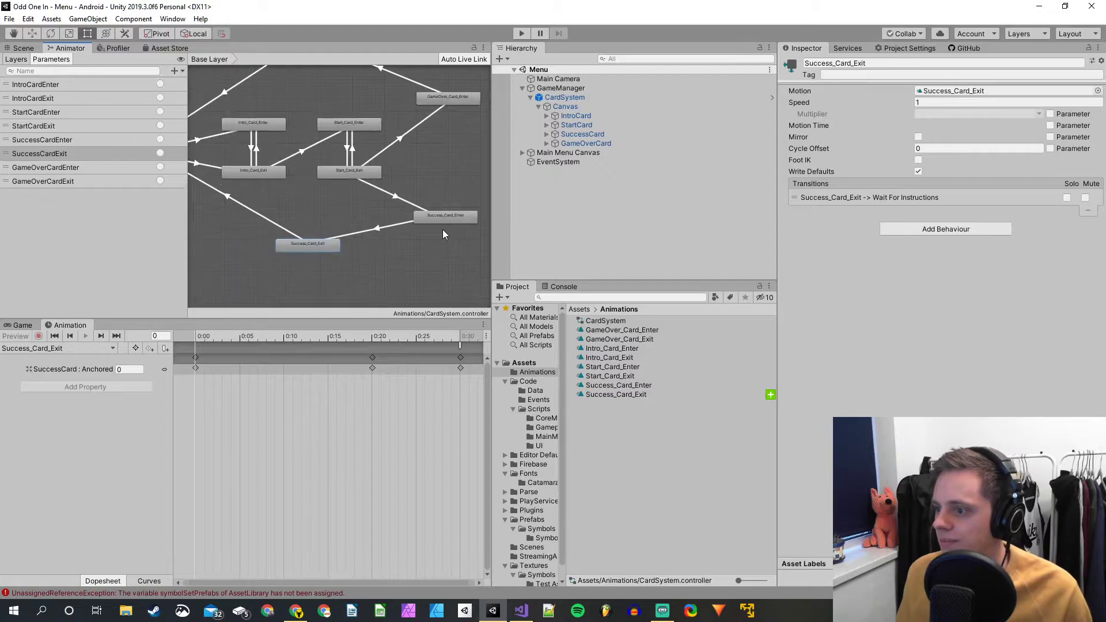
scroll(426, 222, down, 4)
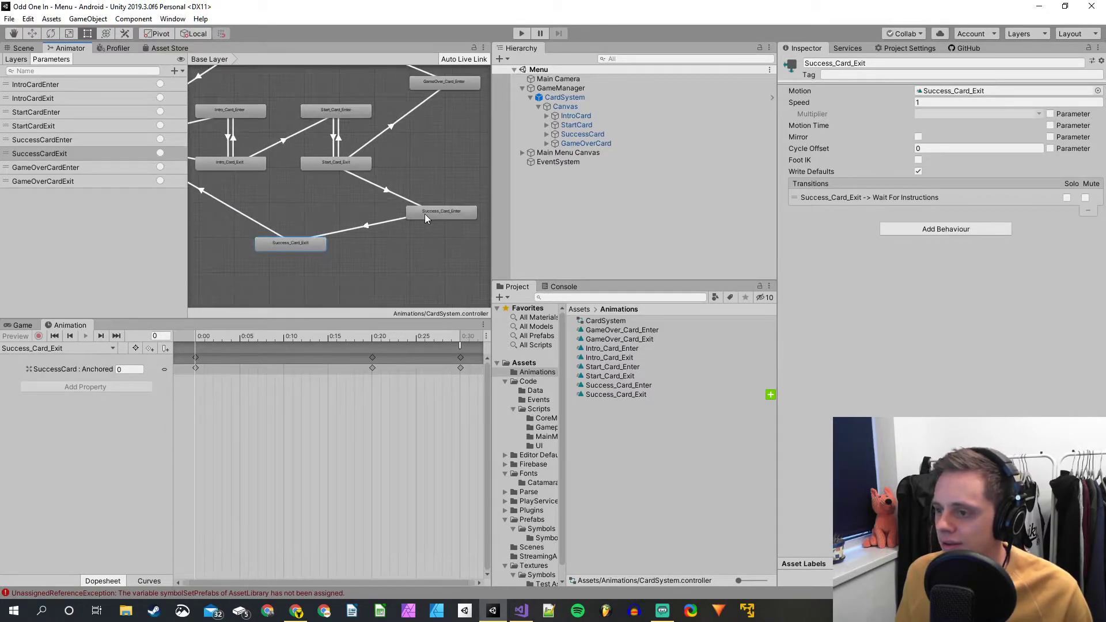
scroll(264, 183, down, 1)
scroll(247, 188, down, 1)
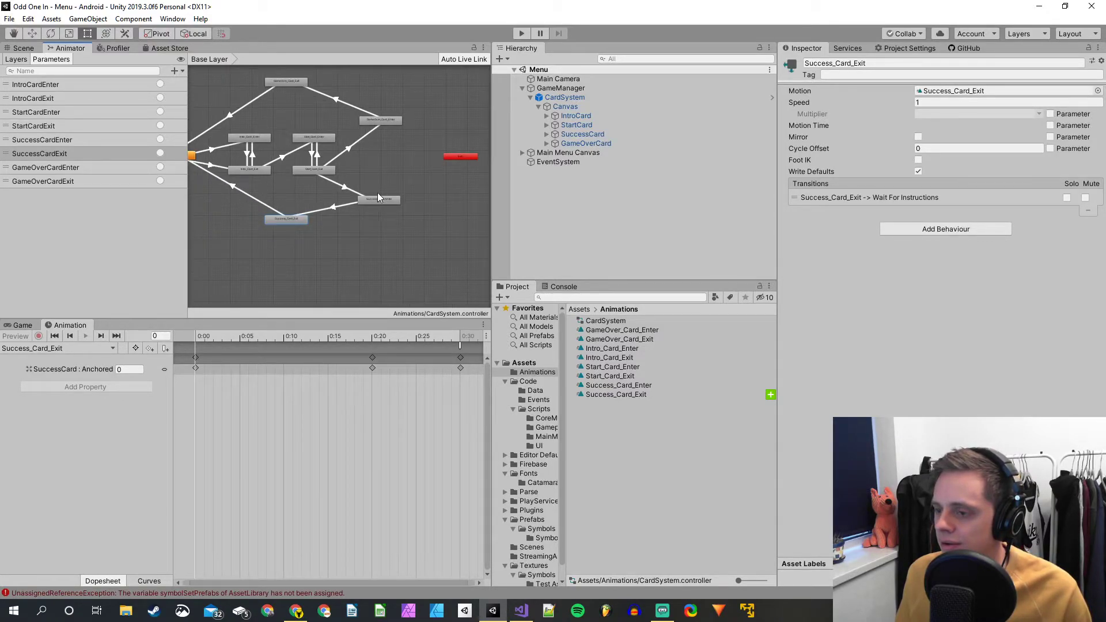
scroll(378, 193, down, 2)
scroll(327, 195, up, 5)
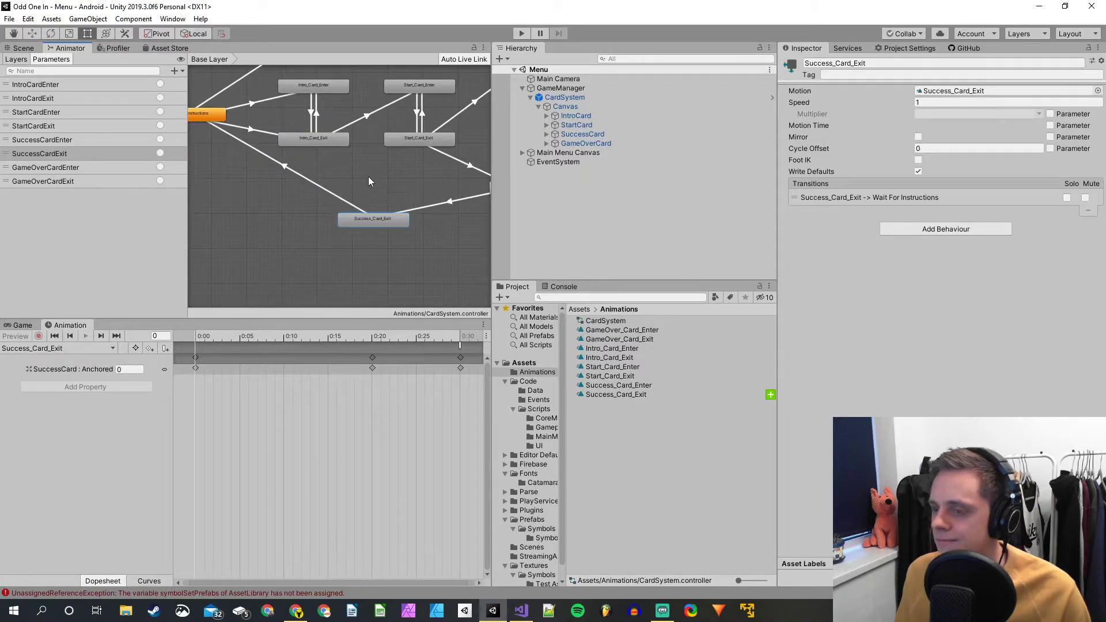
scroll(369, 182, down, 2)
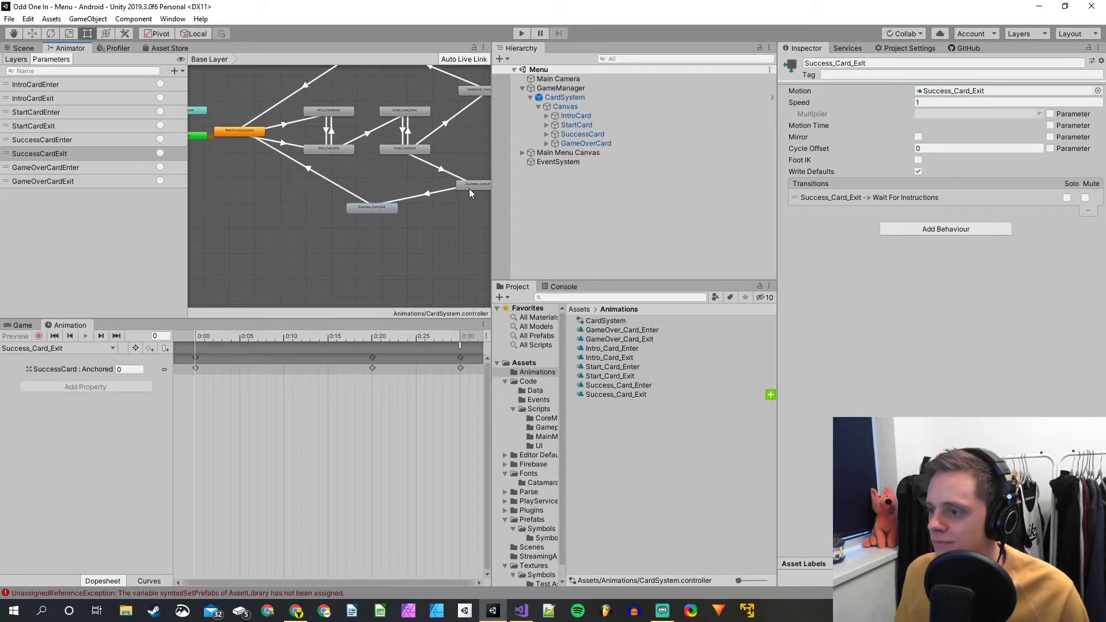
drag(468, 188, 397, 227)
drag(400, 234, 369, 254)
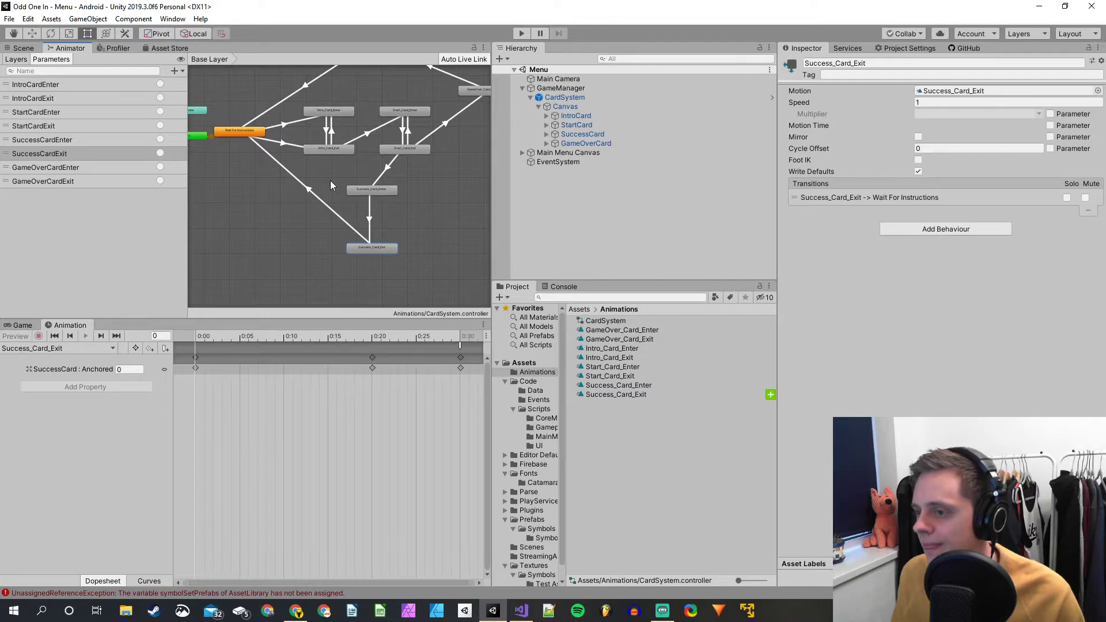
Move the GameOver_Card_Exit and GameOver_Card_Enter states slightly higher in the Animator graph
scroll(378, 161, down, 3)
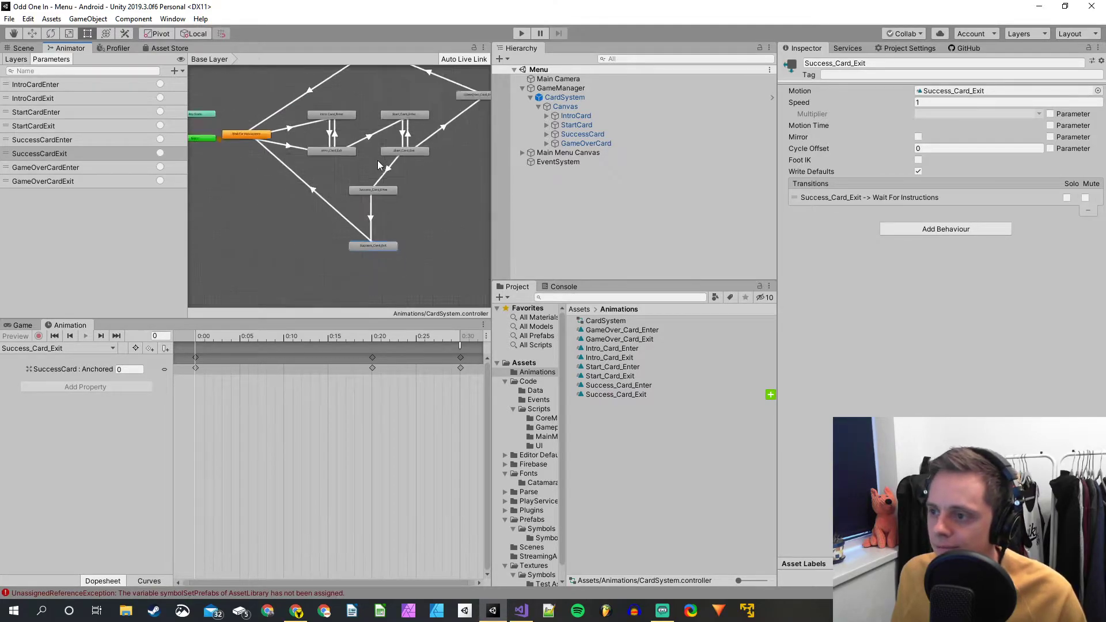
drag(374, 83, 375, 66)
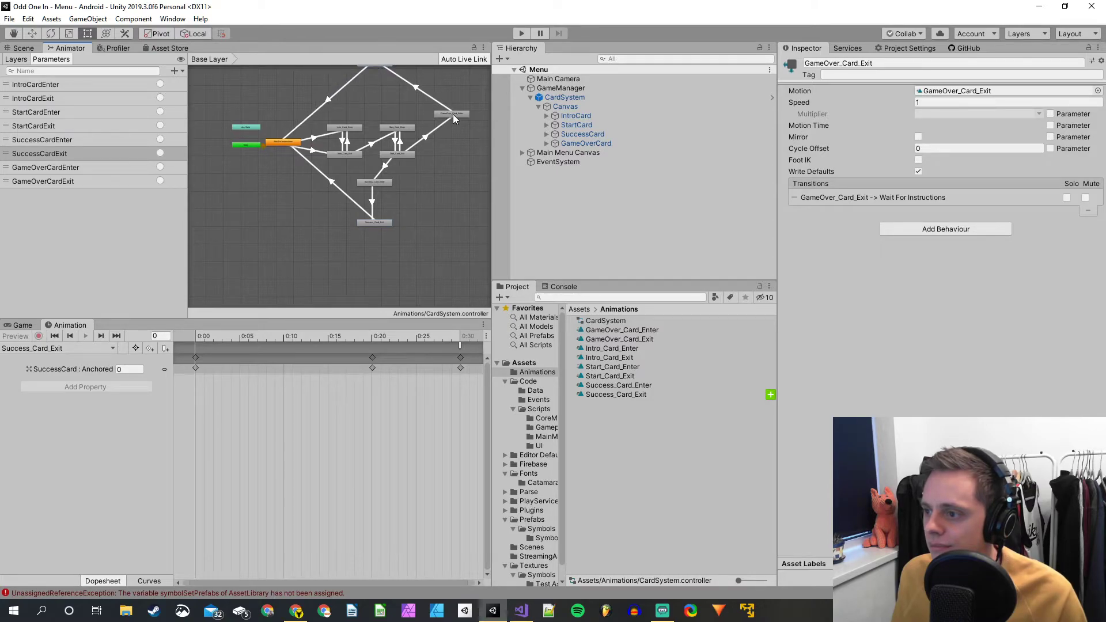
mouse_move(447, 115)
mouse_down()
mouse_move(375, 99)
mouse_move(446, 96)
mouse_up()
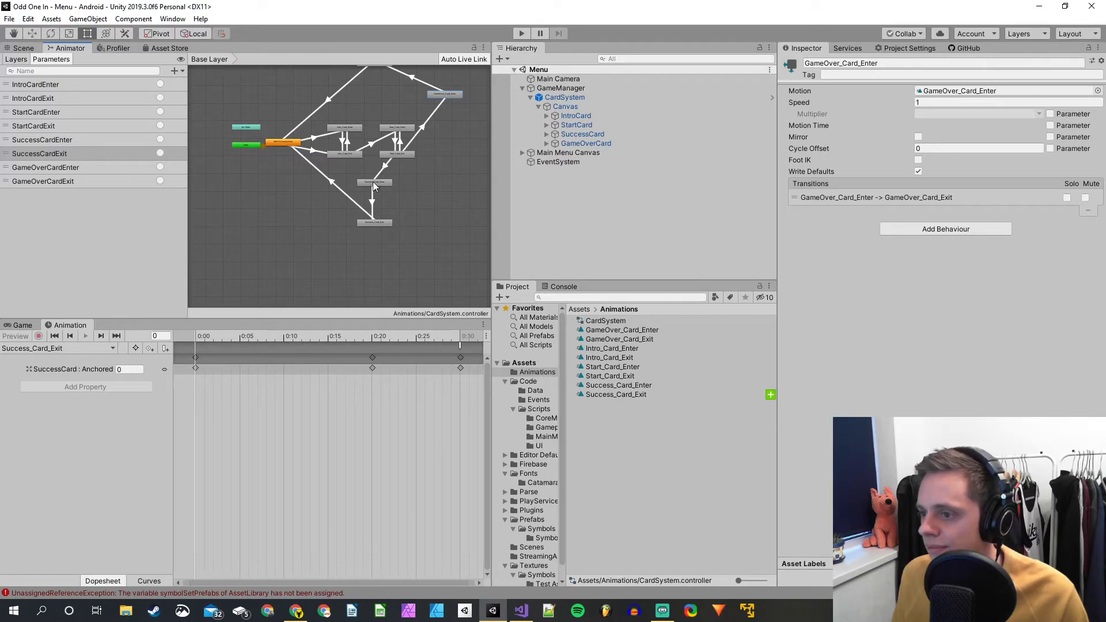
Create a transition from the Wait For Instructions state to GameOver_Card_Enter in the Animator graph
click(289, 143)
right_click(291, 143)
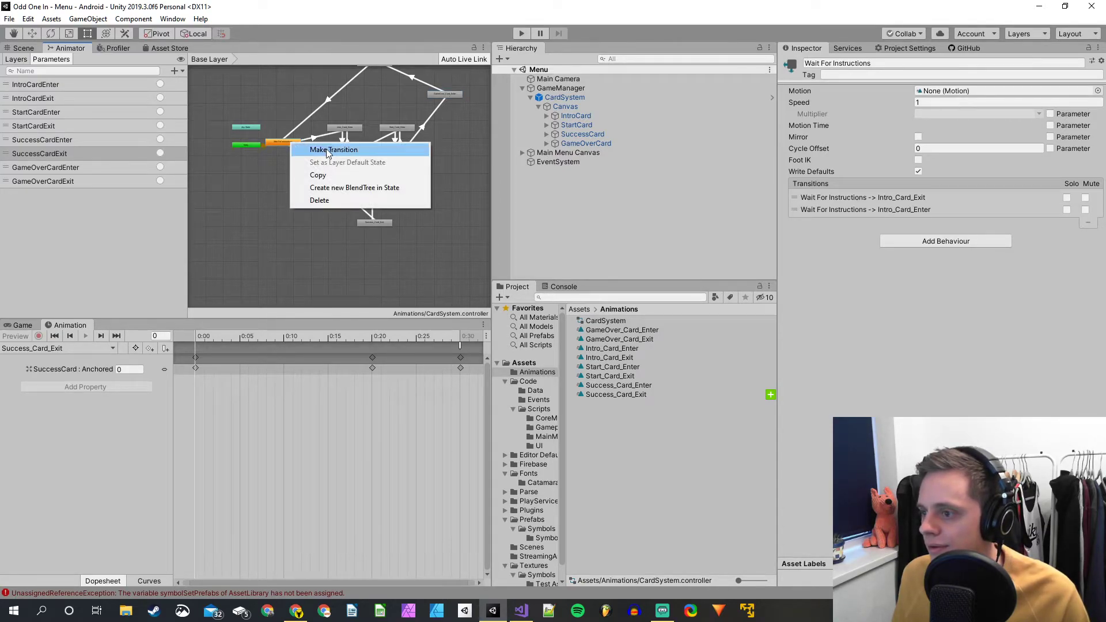
click(327, 150)
click(431, 101)
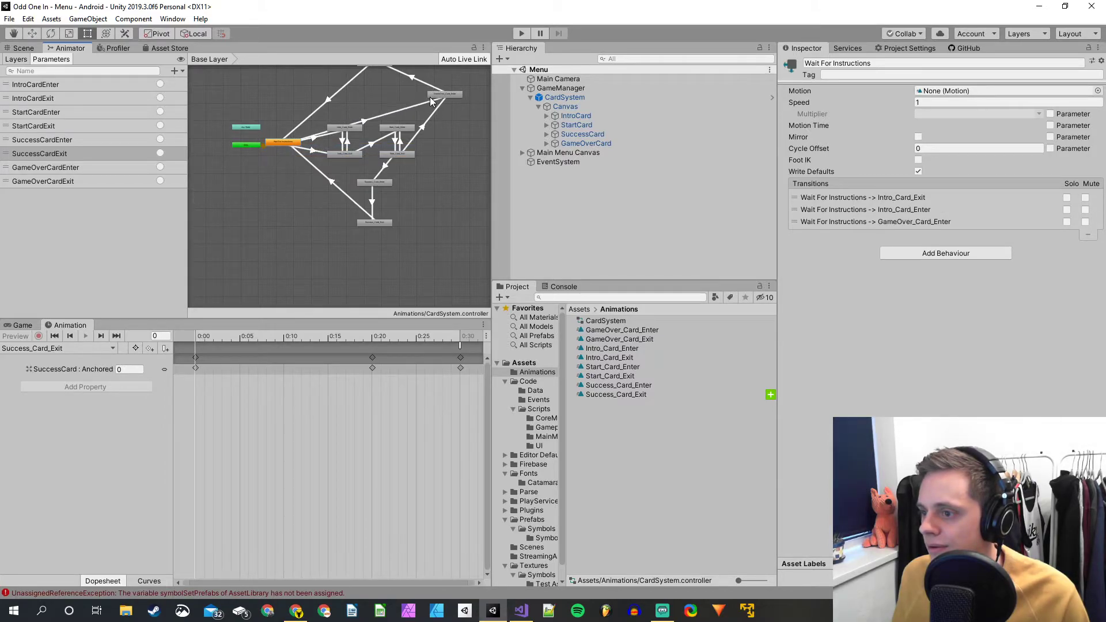
Spread out the game-over states, moving GameOver_Card_Enter up and outward and GameOver_Card_Exit slightly down
drag(452, 102, 441, 65)
scroll(405, 185, down, 5)
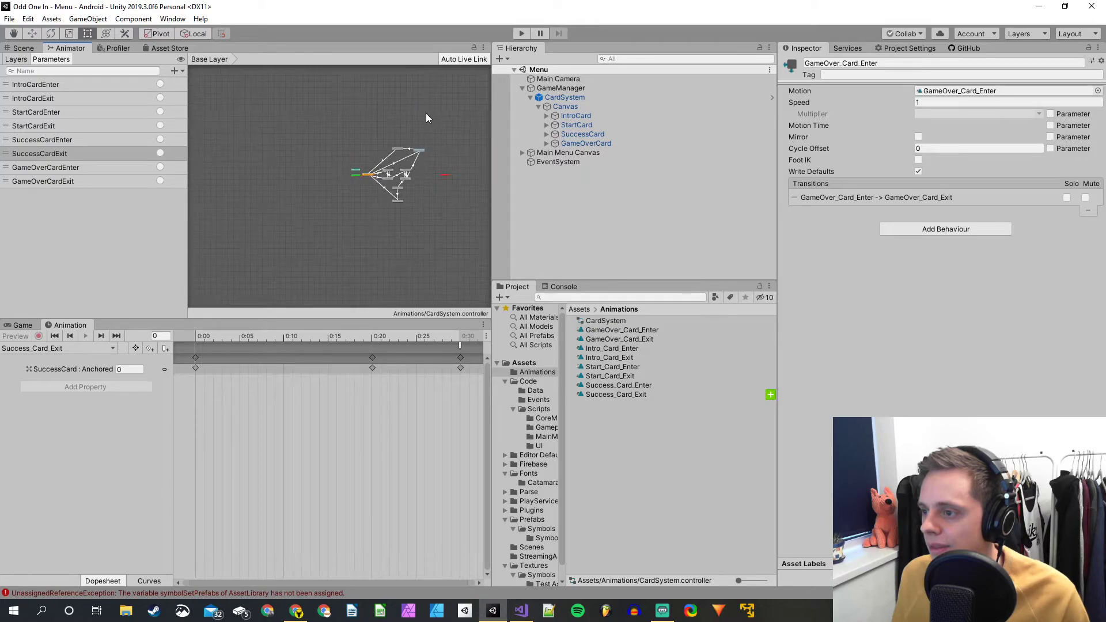
click(393, 126)
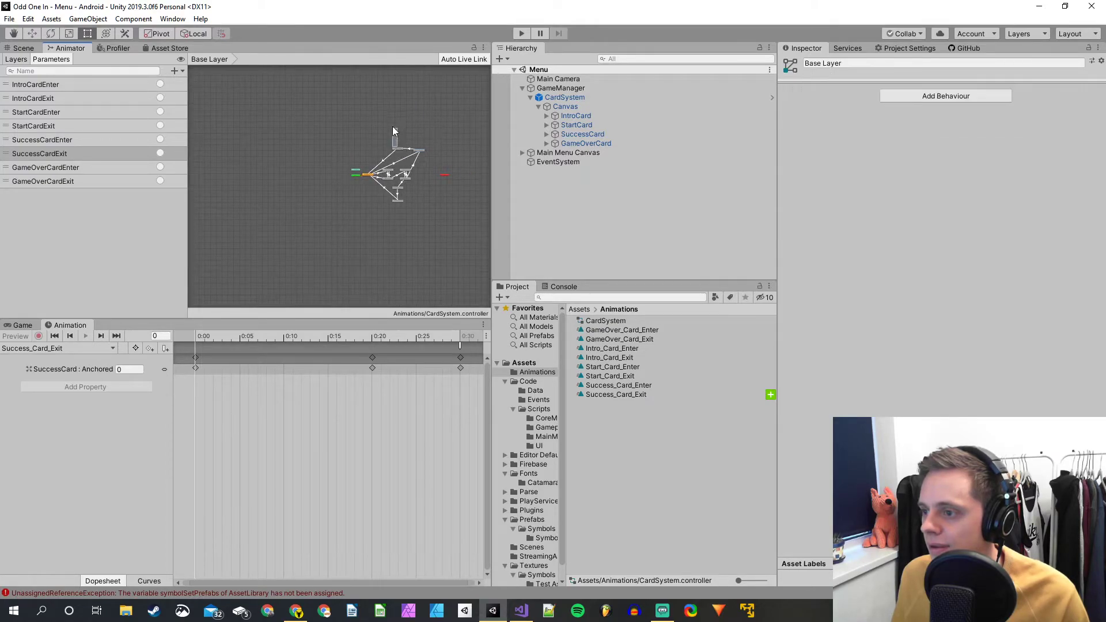
scroll(395, 131, up, 5)
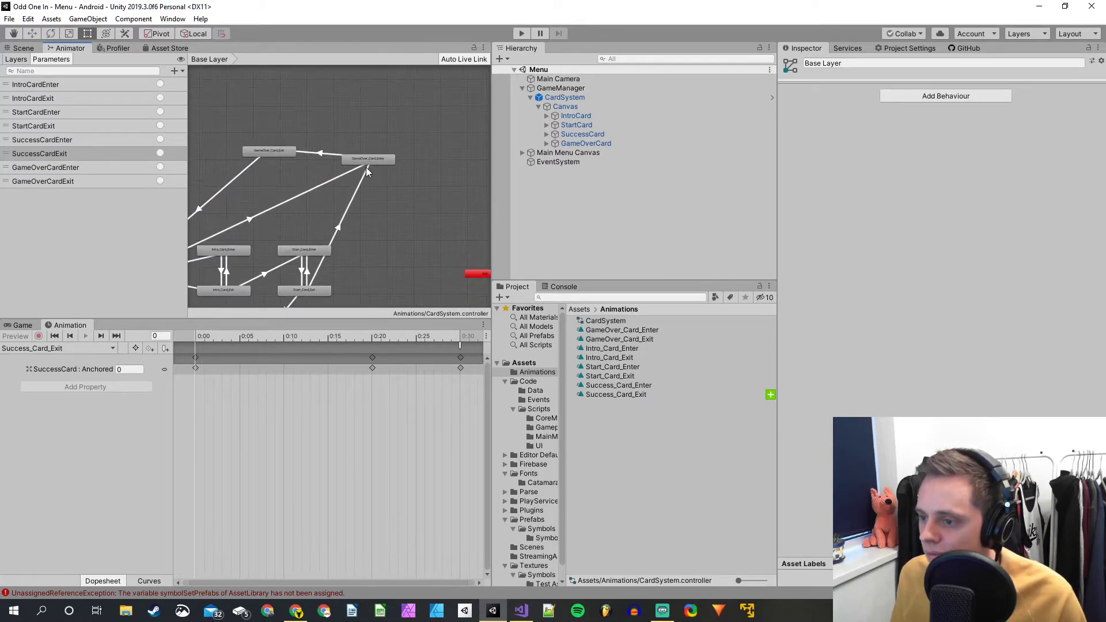
drag(376, 160, 430, 131)
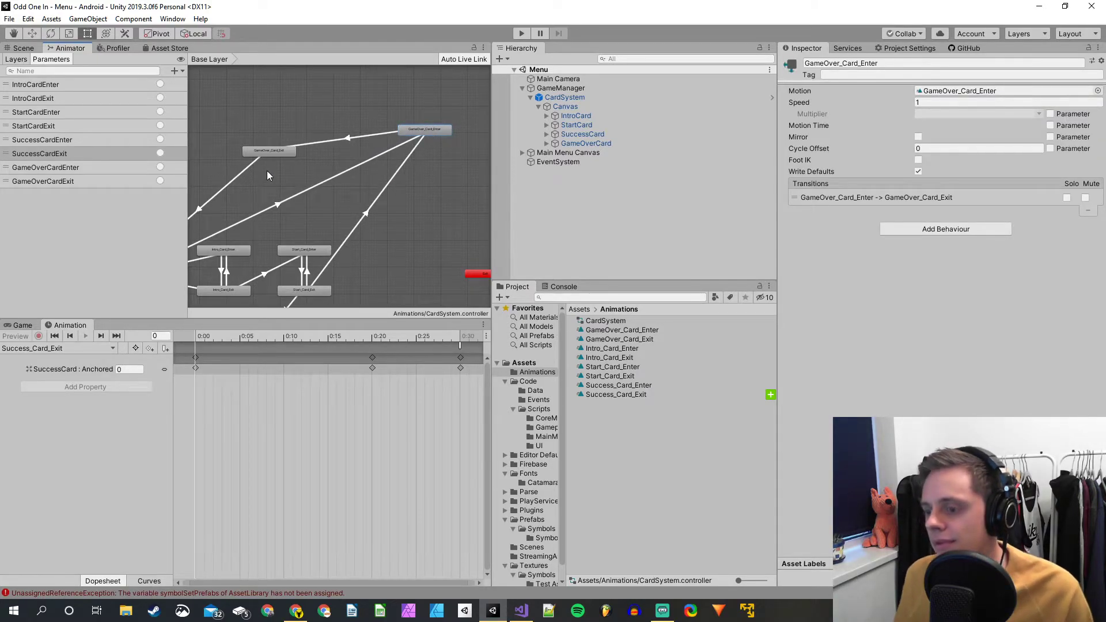
drag(261, 148, 256, 154)
scroll(448, 206, down, 2)
scroll(448, 216, down, 2)
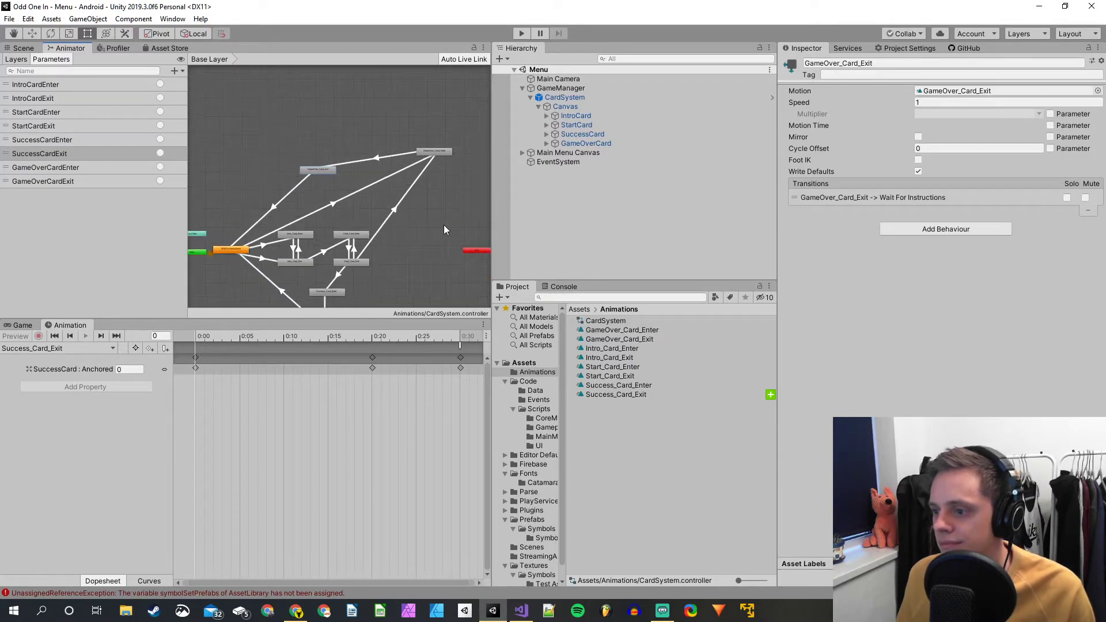
Add the condition GameOverCardEnter to the transition from Wait For Instructions to GameOver_Card_Enter
click(338, 207)
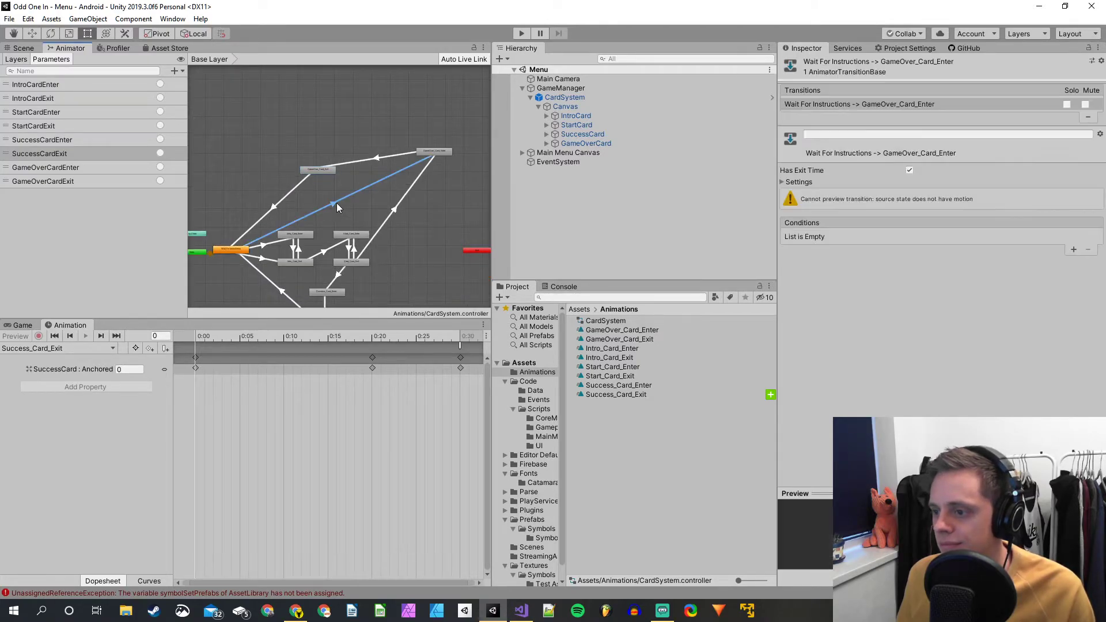
click(1074, 250)
click(910, 236)
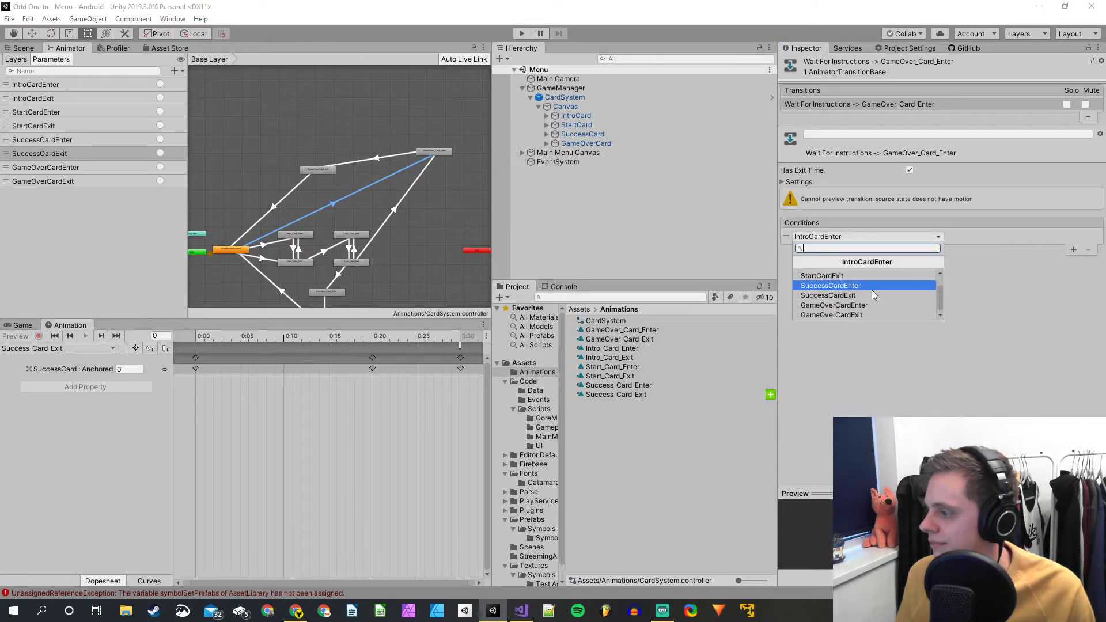
click(865, 304)
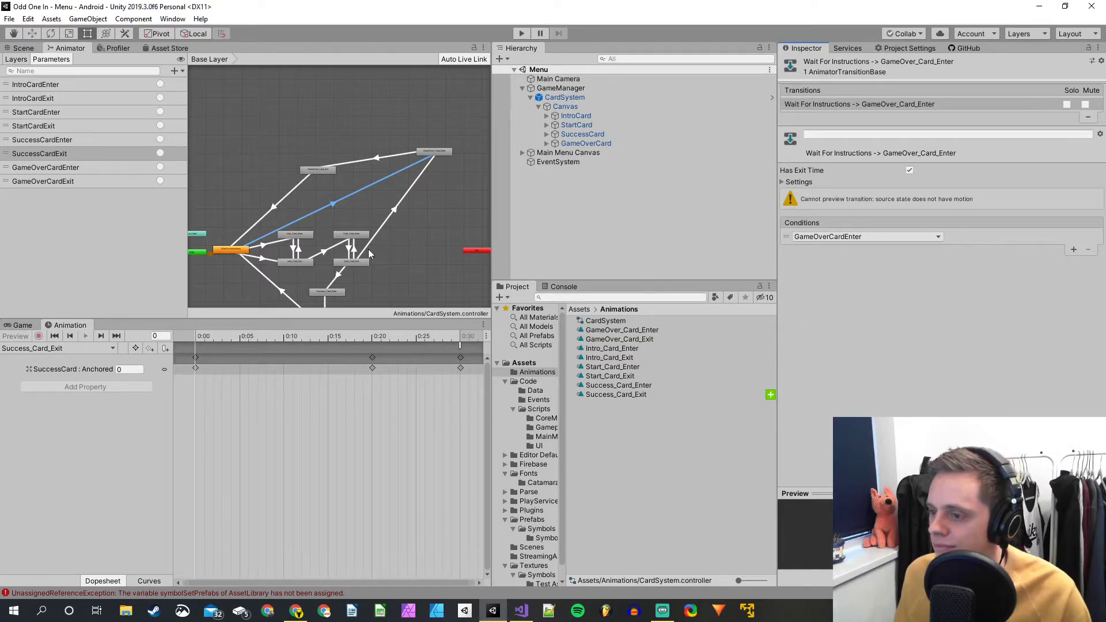
Create a transition from the Wait For Instructions state to Success_Card_Enter
scroll(368, 249, down, 1)
middle_drag(368, 246, 365, 280)
scroll(364, 256, up, 2)
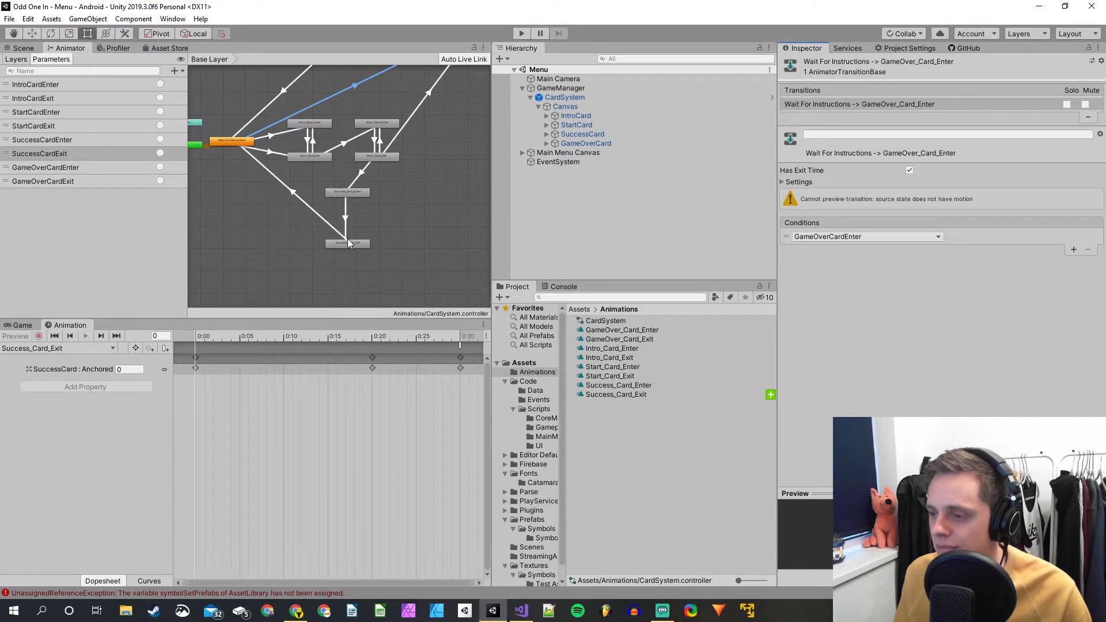
right_click(245, 141)
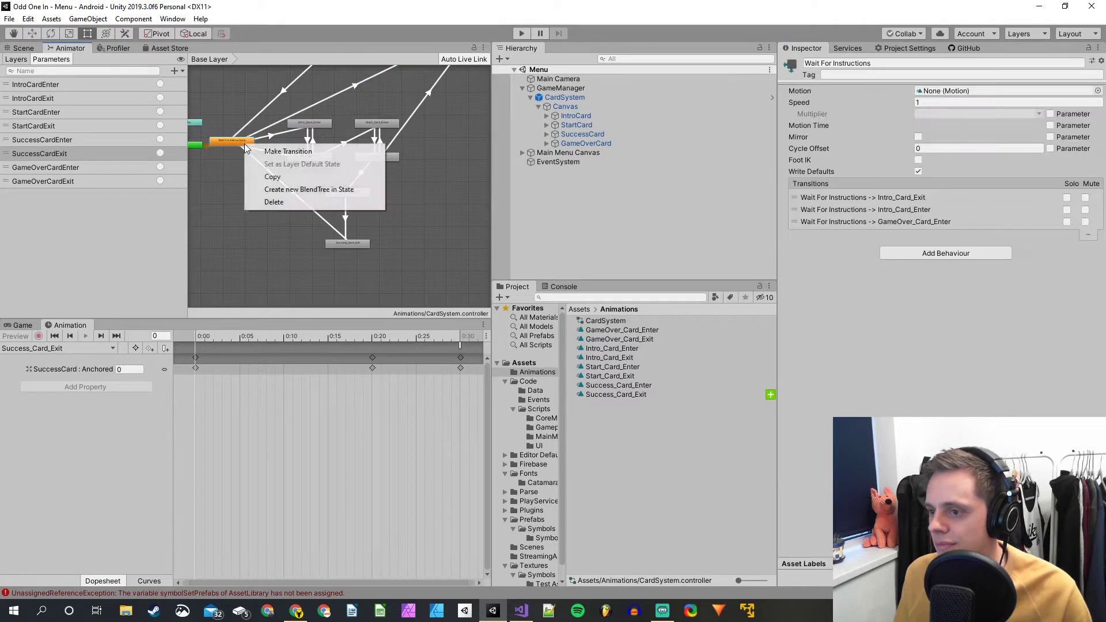
click(272, 151)
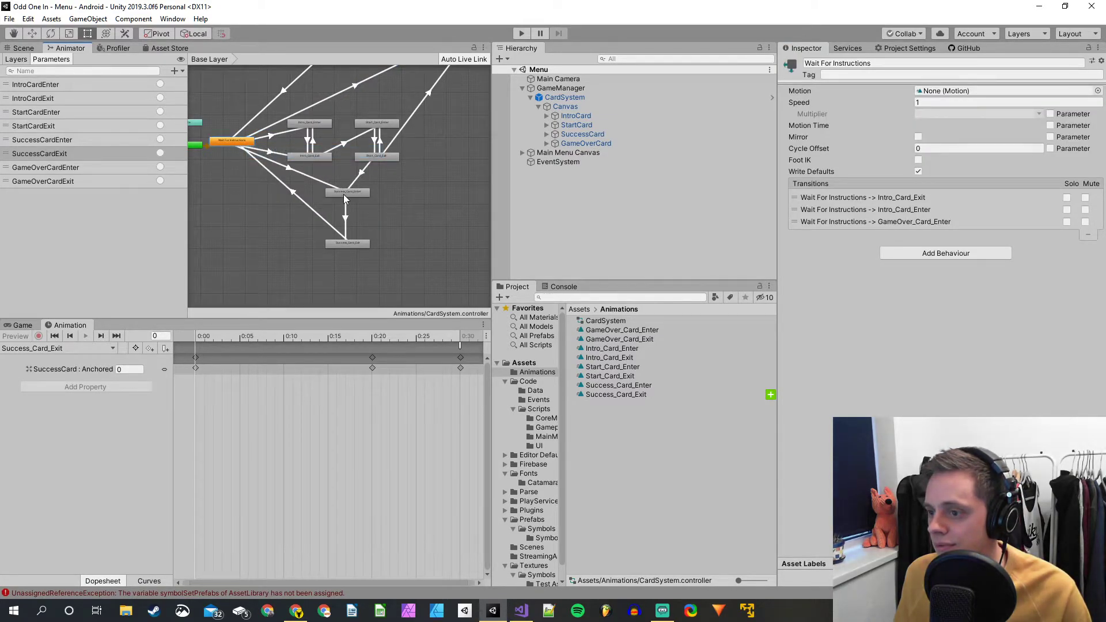
click(343, 195)
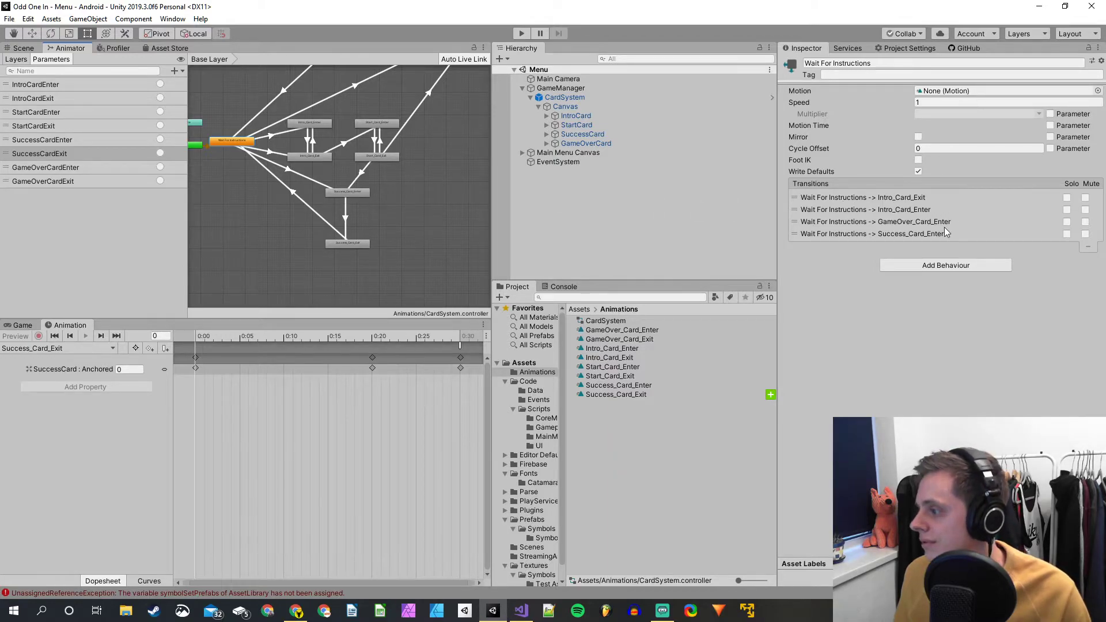
Add the condition SuccessCardEnter to the Wait For Instructions to Success_Card_Enter transition and compare it with the one from Start_Card_Exit
click(318, 189)
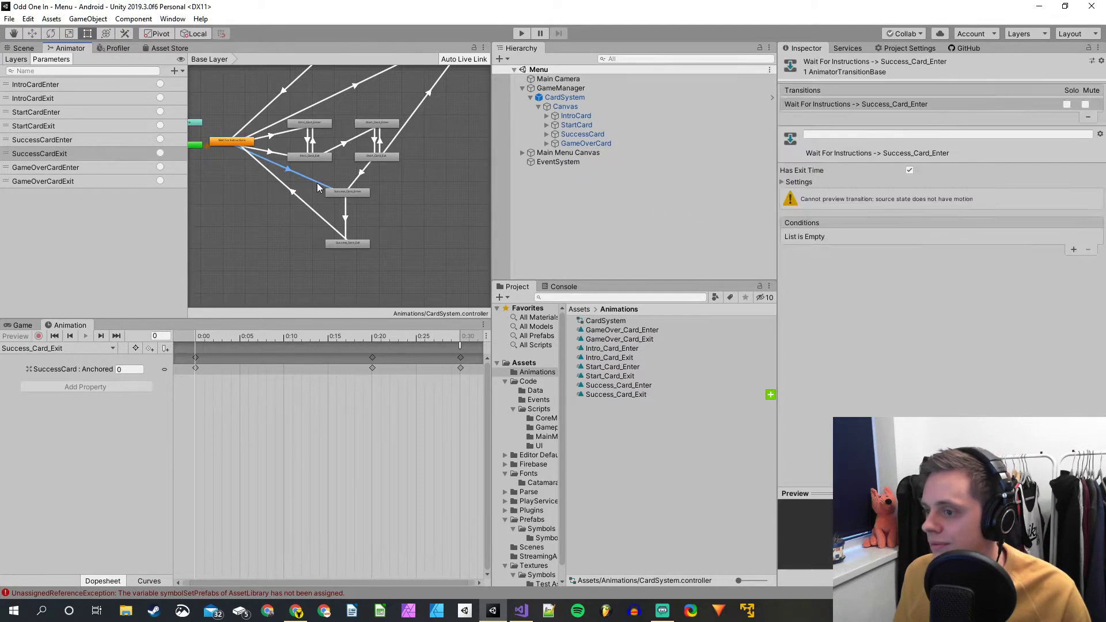
click(1072, 250)
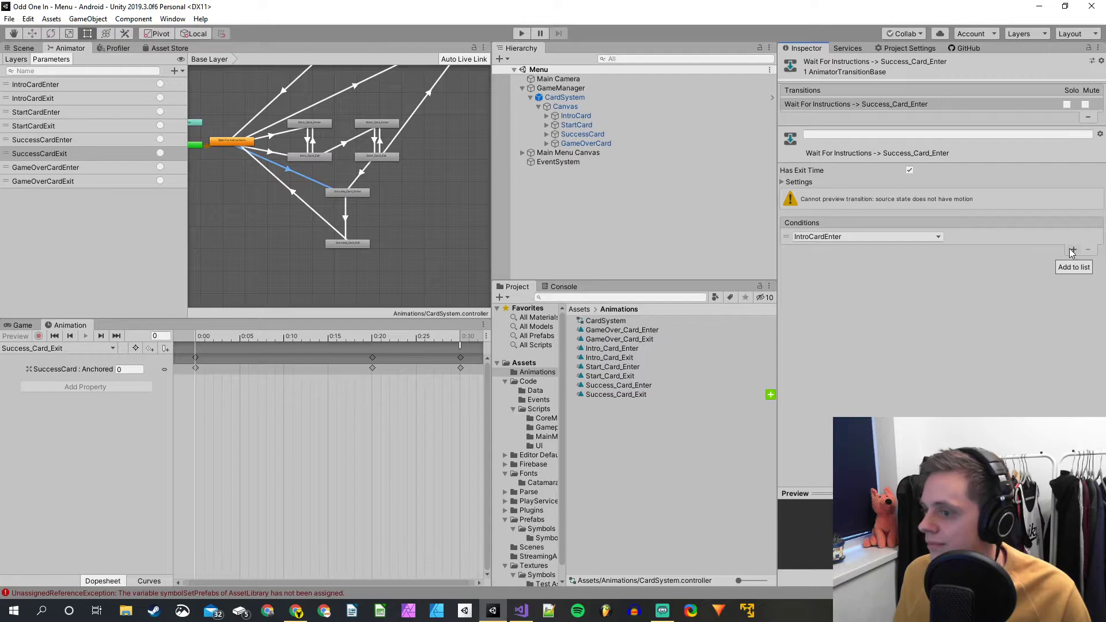
click(936, 236)
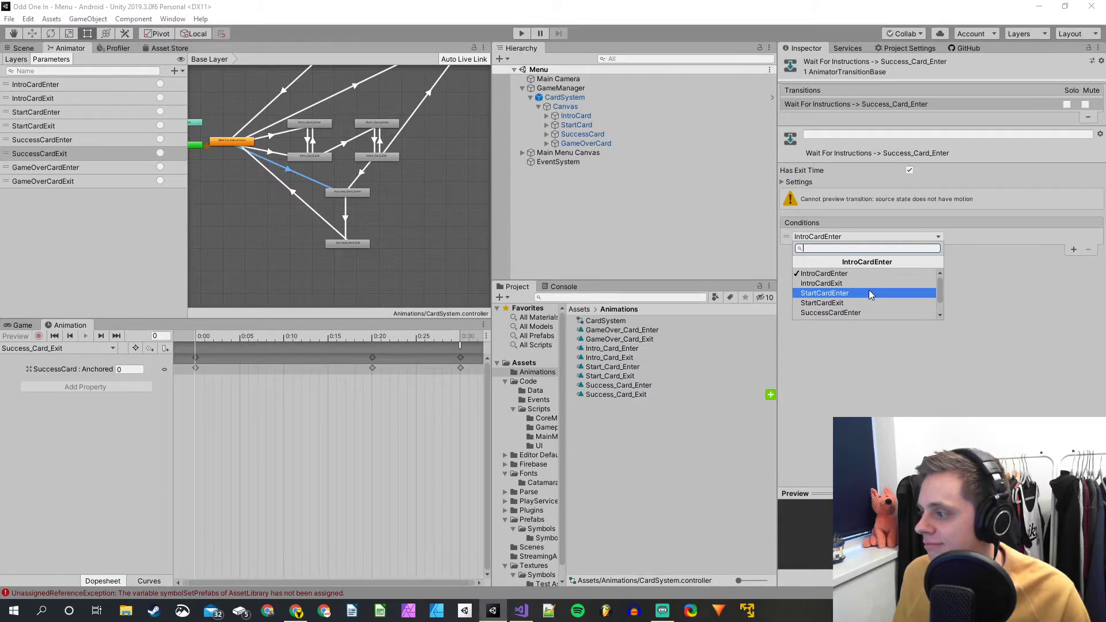
click(858, 312)
click(439, 234)
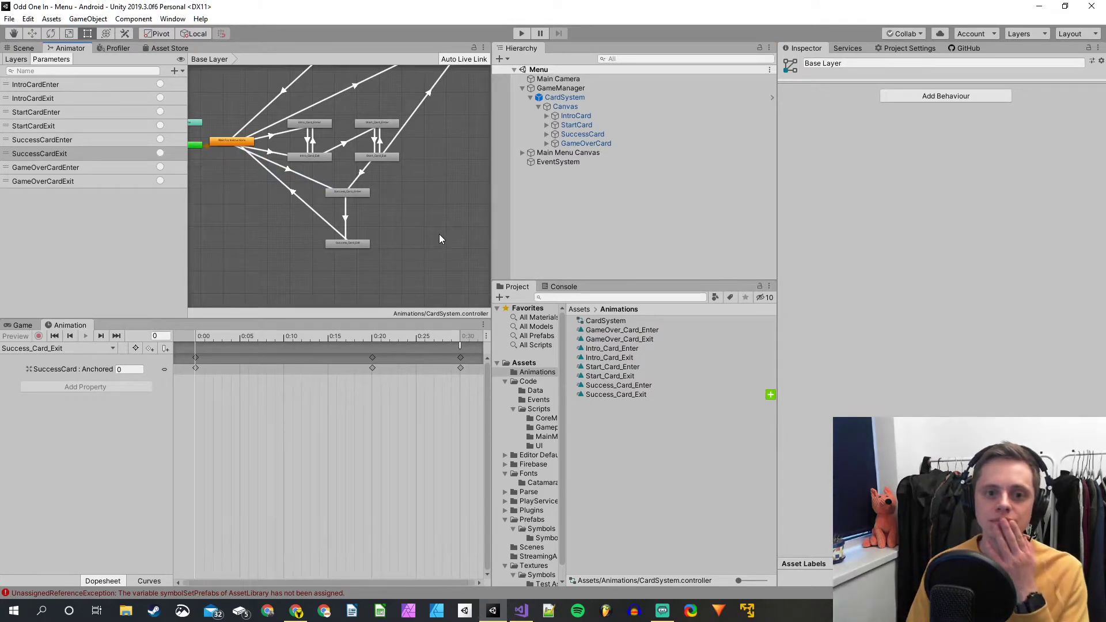
click(310, 179)
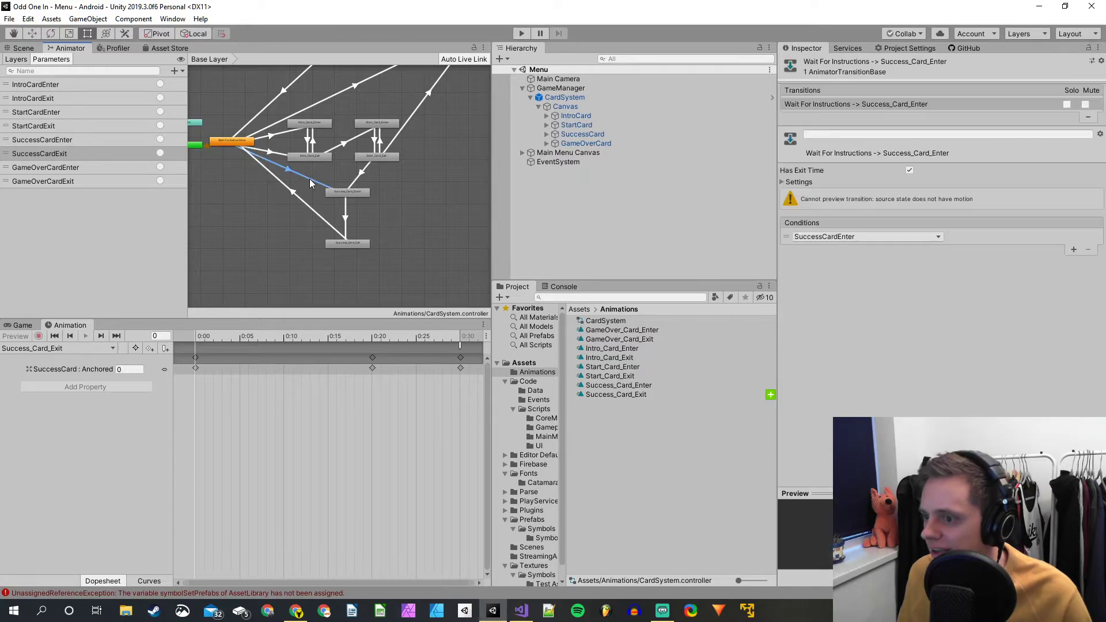
click(365, 171)
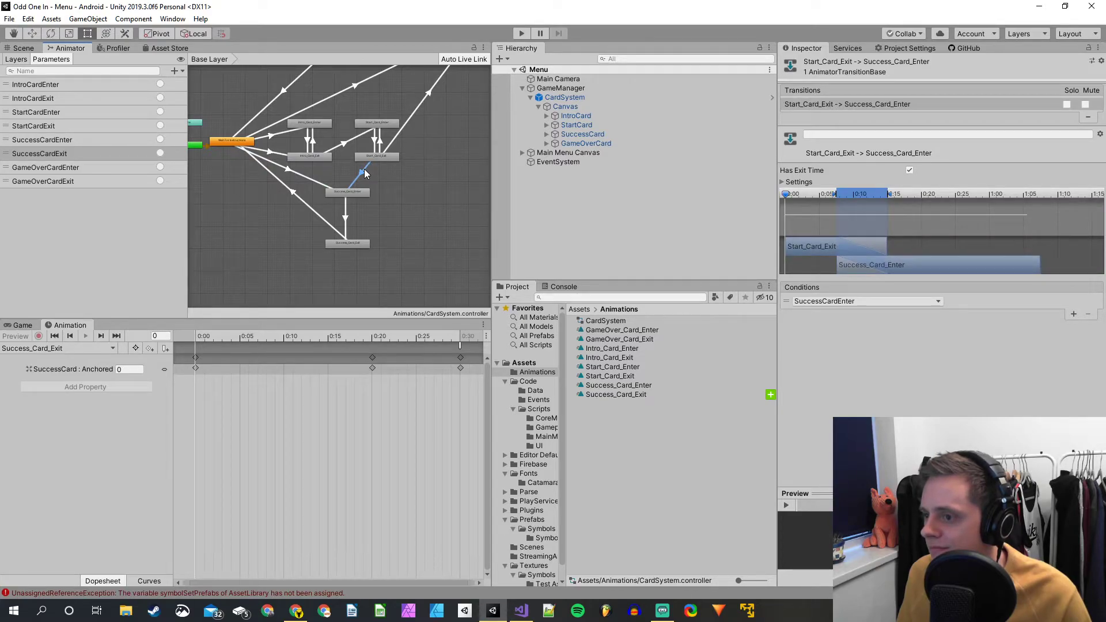
Move Success_Card_Exit directly below Wait For Instructions and place Success_Card_Enter between it and the Start card states
scroll(396, 244, down, 5)
drag(376, 247, 316, 262)
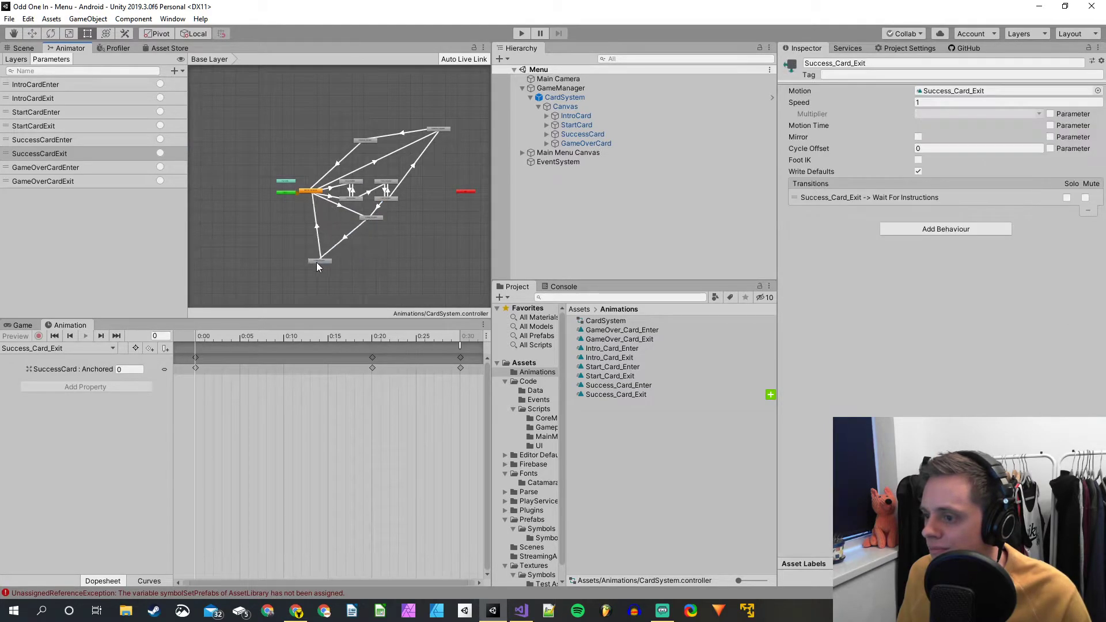
drag(372, 220, 344, 228)
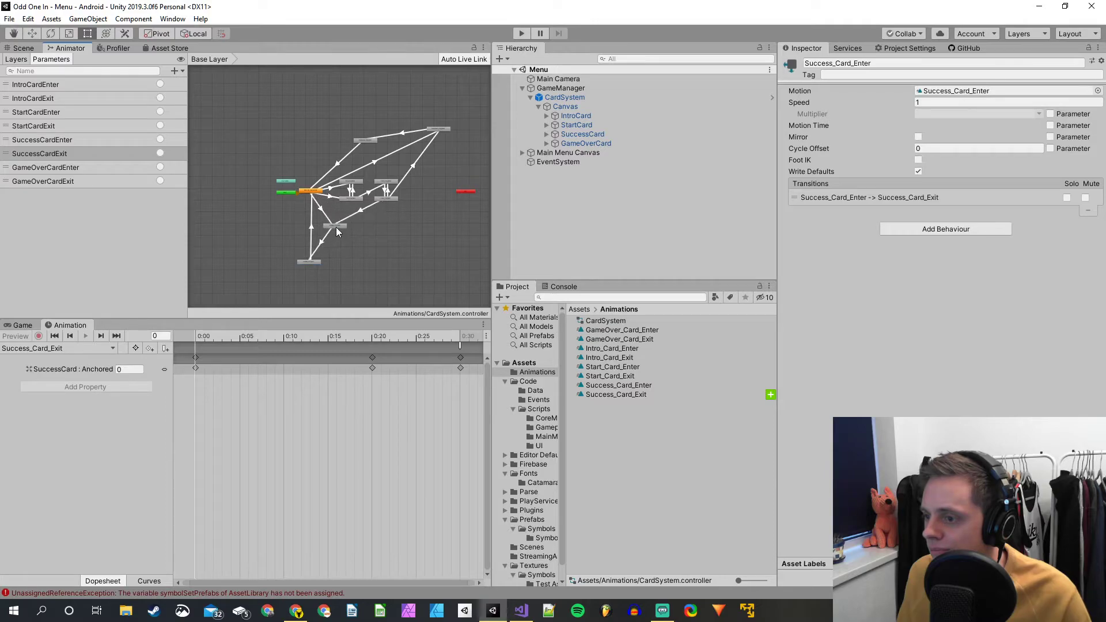
scroll(348, 258, up, 4)
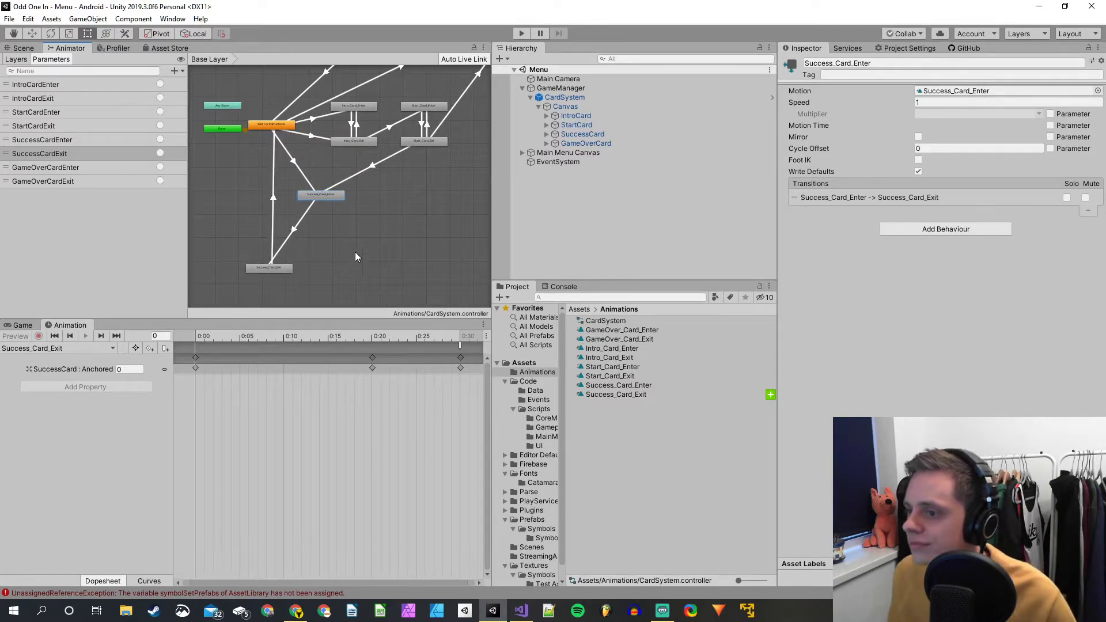
scroll(426, 173, down, 6)
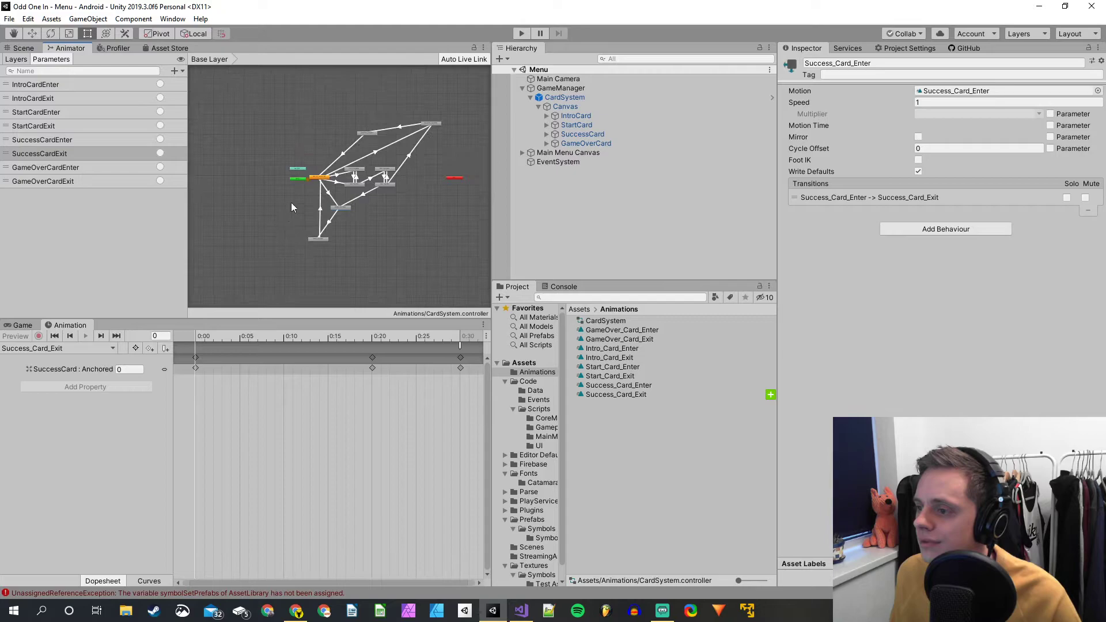
scroll(460, 135, up, 4)
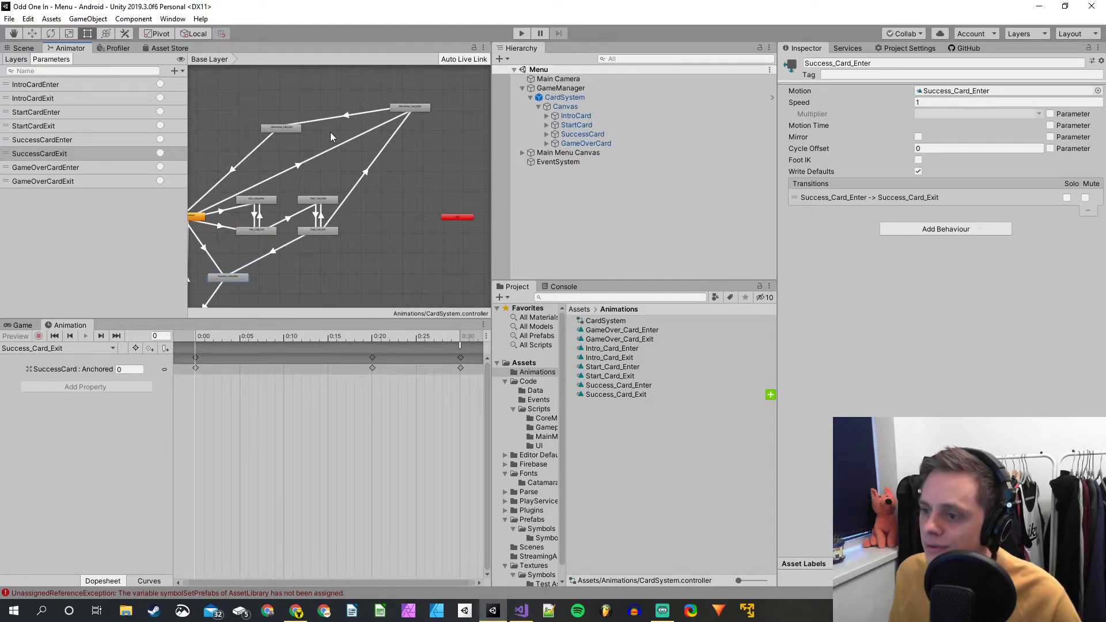
scroll(408, 181, down, 3)
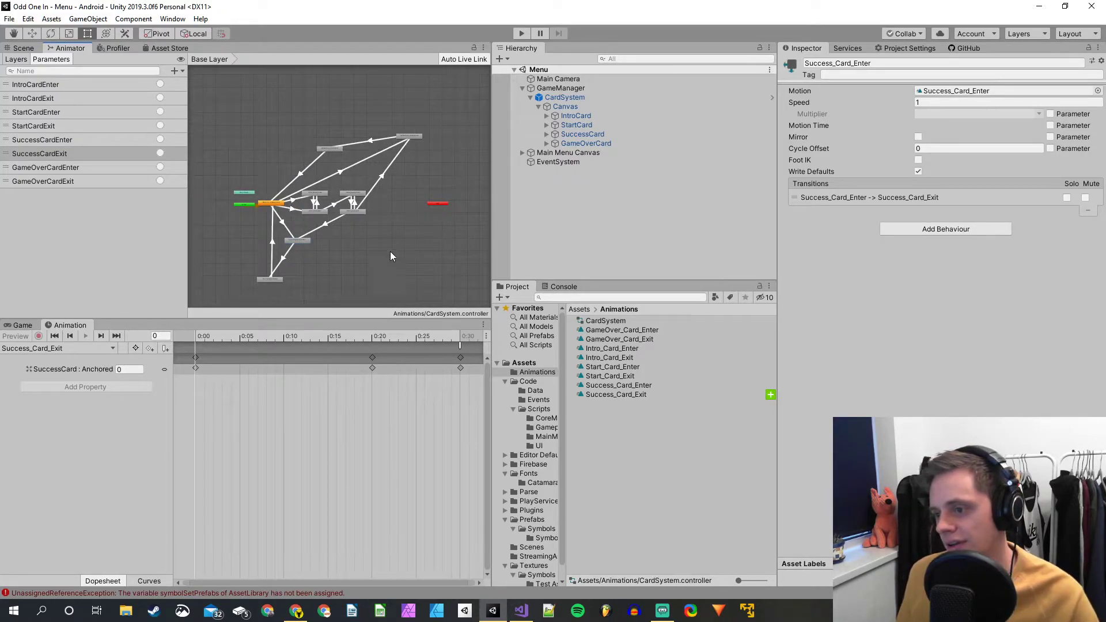
scroll(350, 279, up, 2)
scroll(231, 268, down, 3)
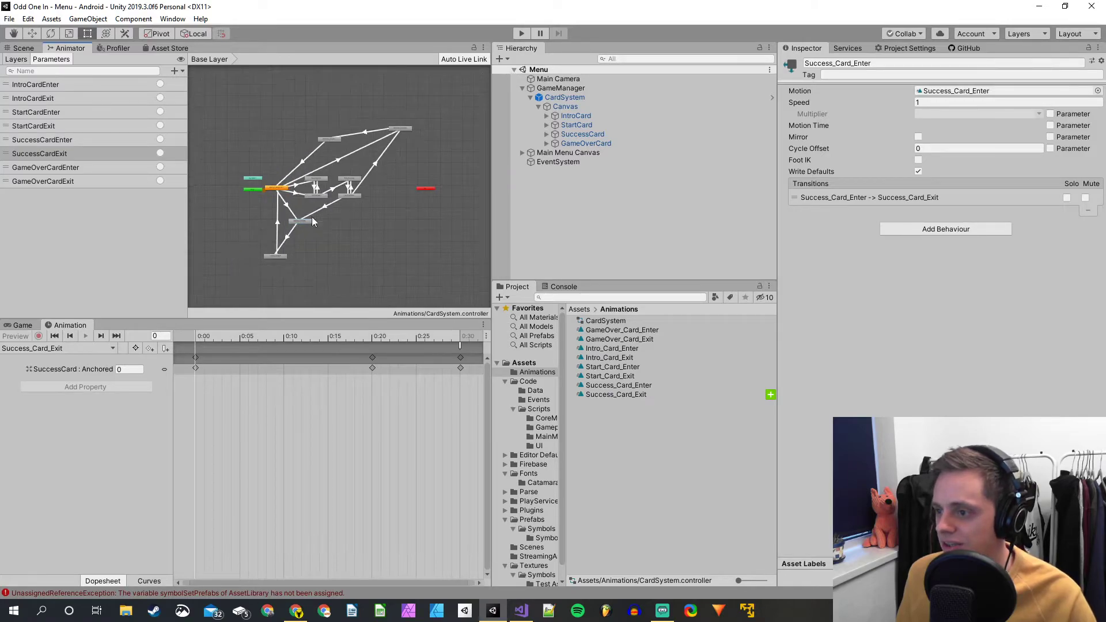
scroll(345, 213, up, 3)
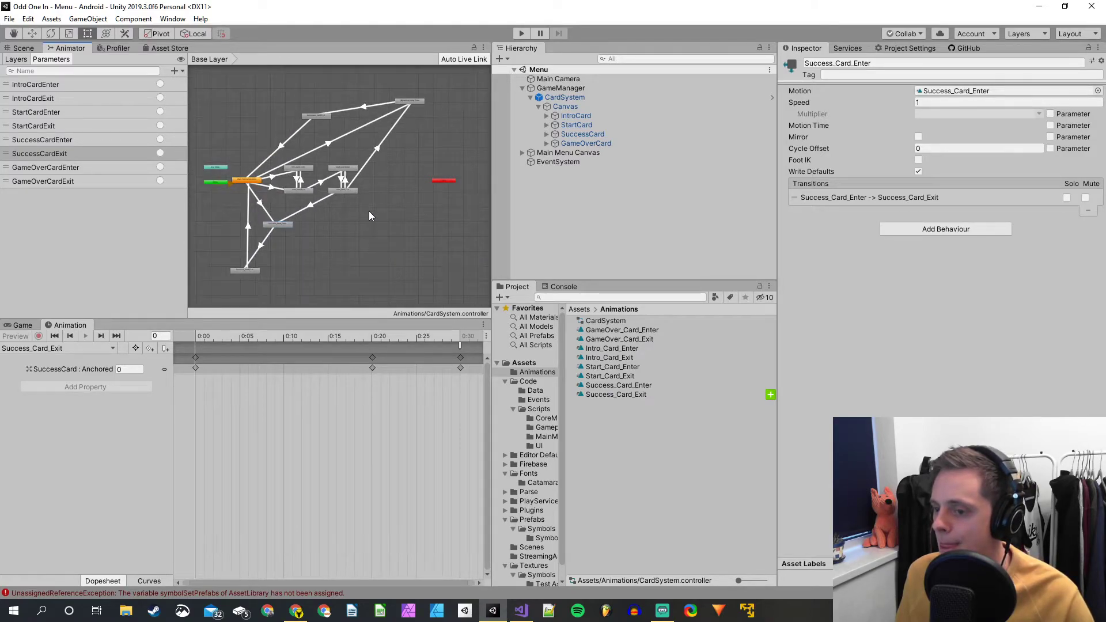
Return to the Game and Scene views, open the Prefabs project folder and bring up the console
click(23, 325)
click(529, 194)
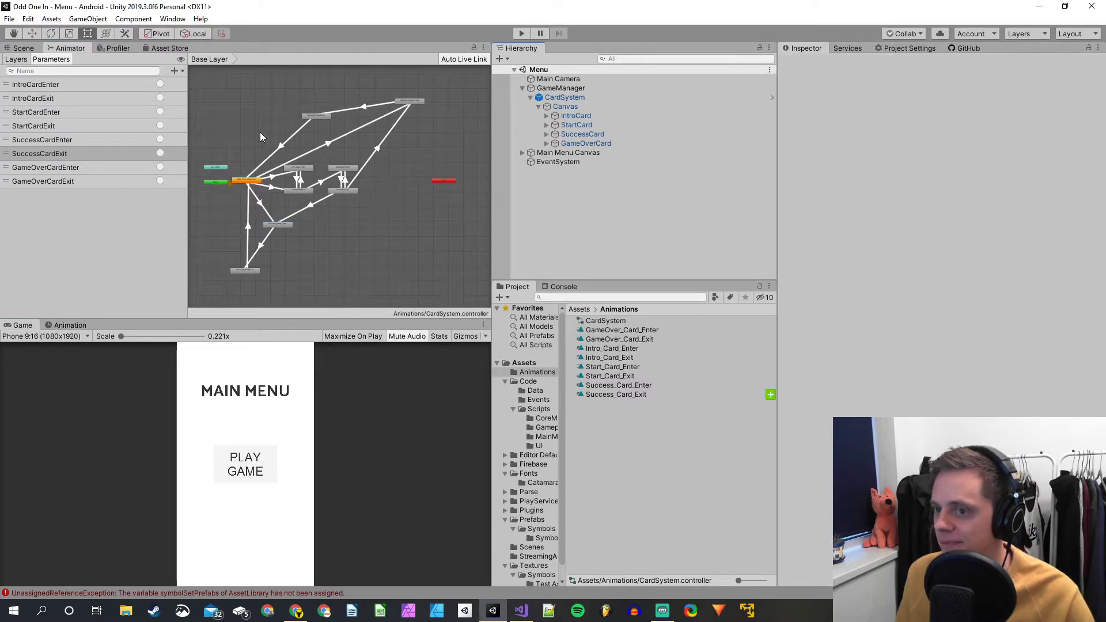
click(23, 48)
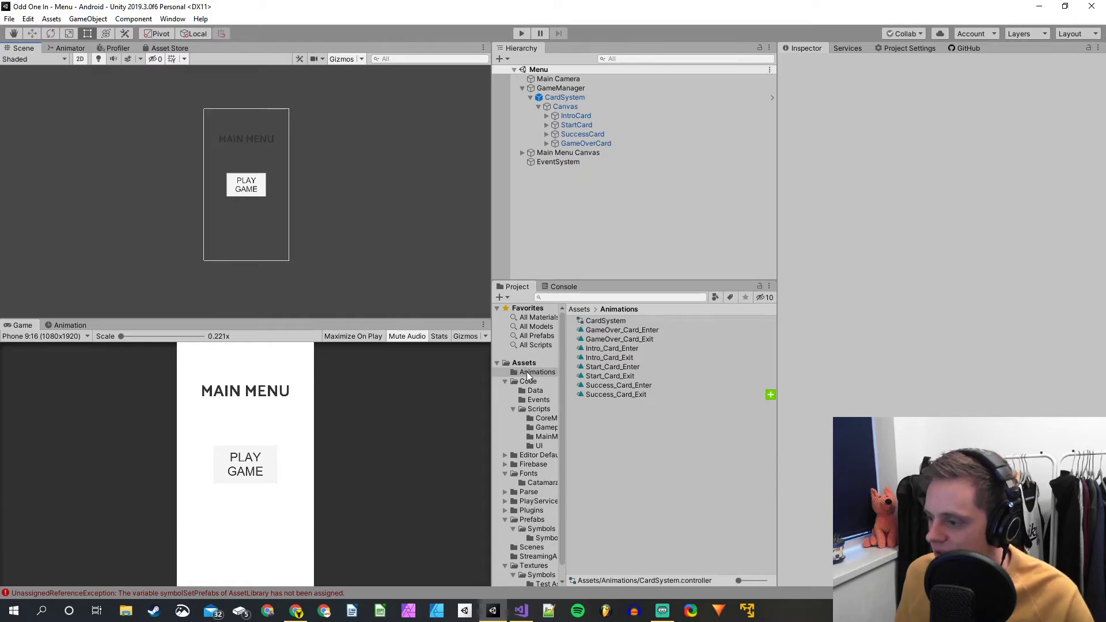
click(539, 408)
click(532, 520)
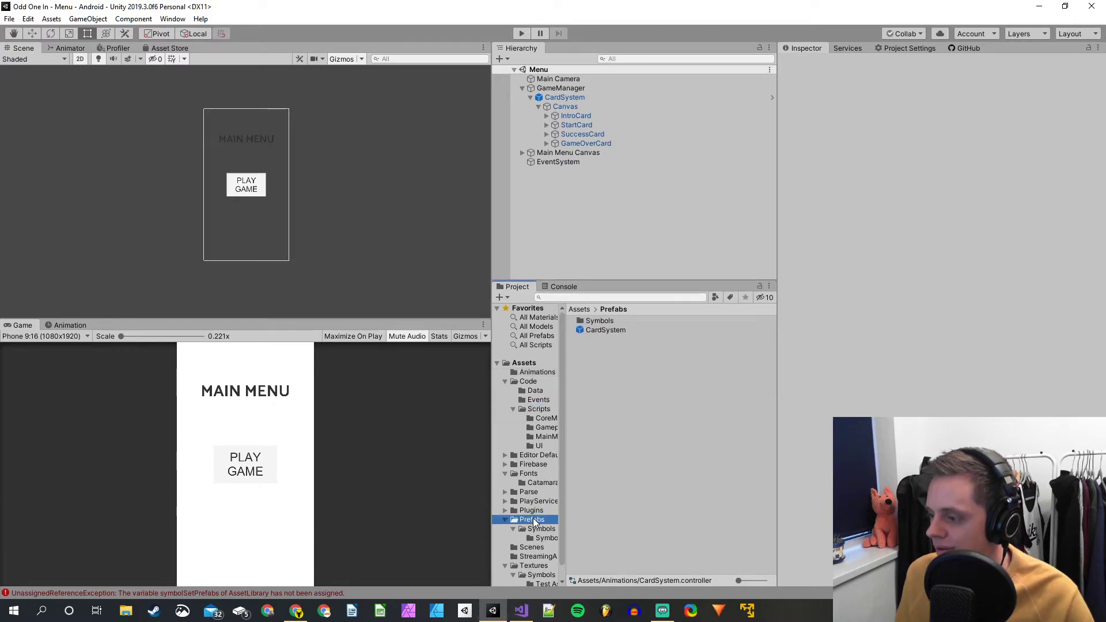
click(560, 286)
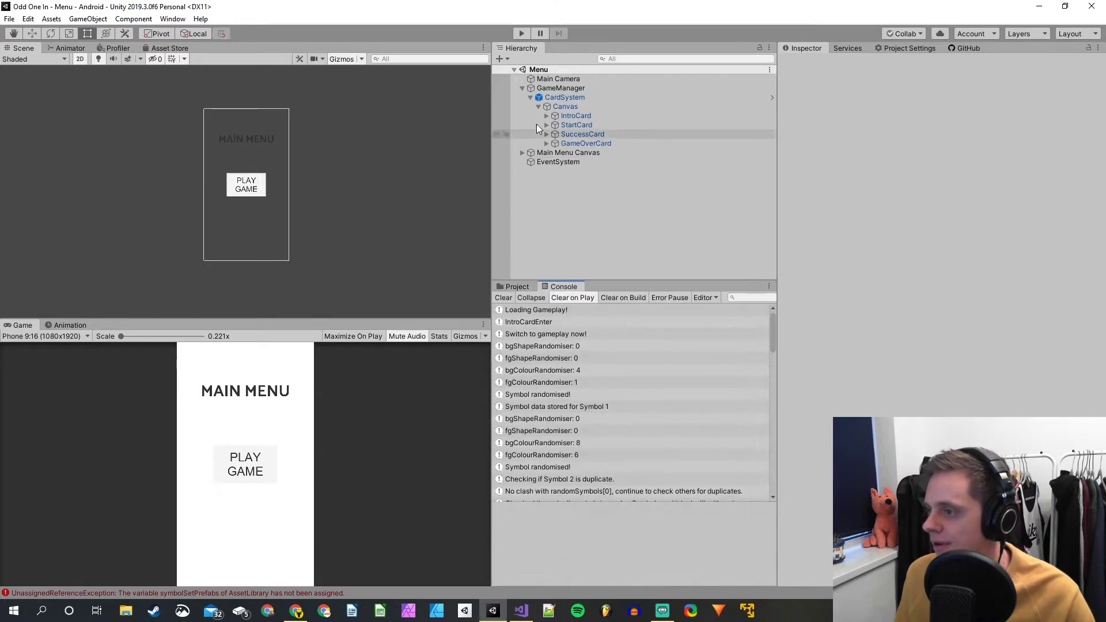
Review the GameManager's asset lists, collapse it in the hierarchy, and run the game from the Menu scene
click(544, 88)
scroll(893, 367, down, 10)
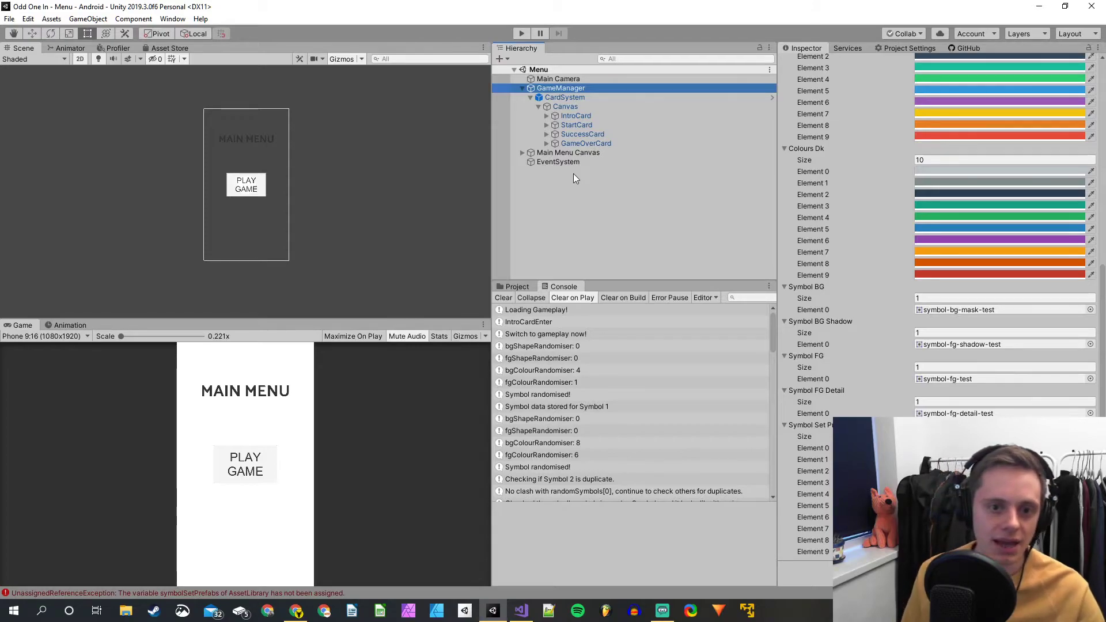
click(523, 88)
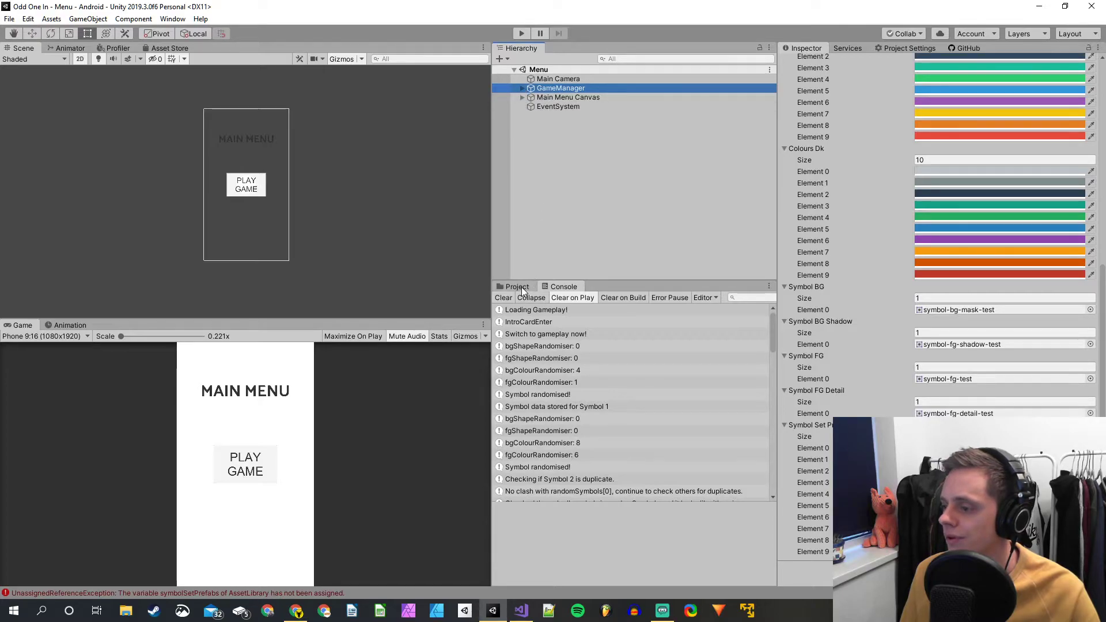
click(524, 31)
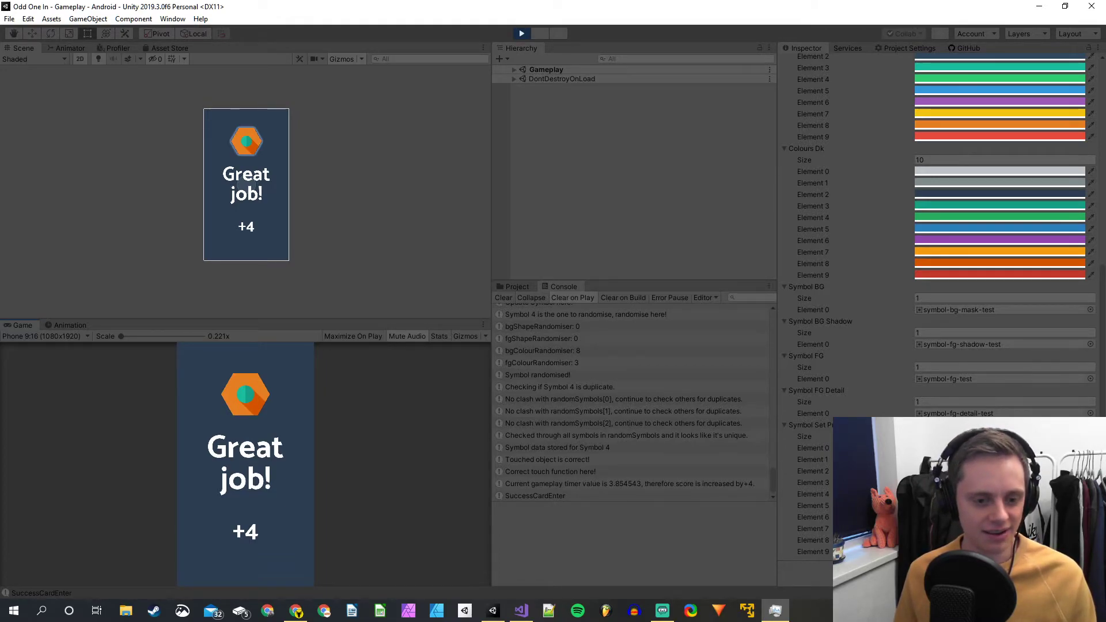
Switch to Unity Hub and reopen the Odd One In project
key(super+d)
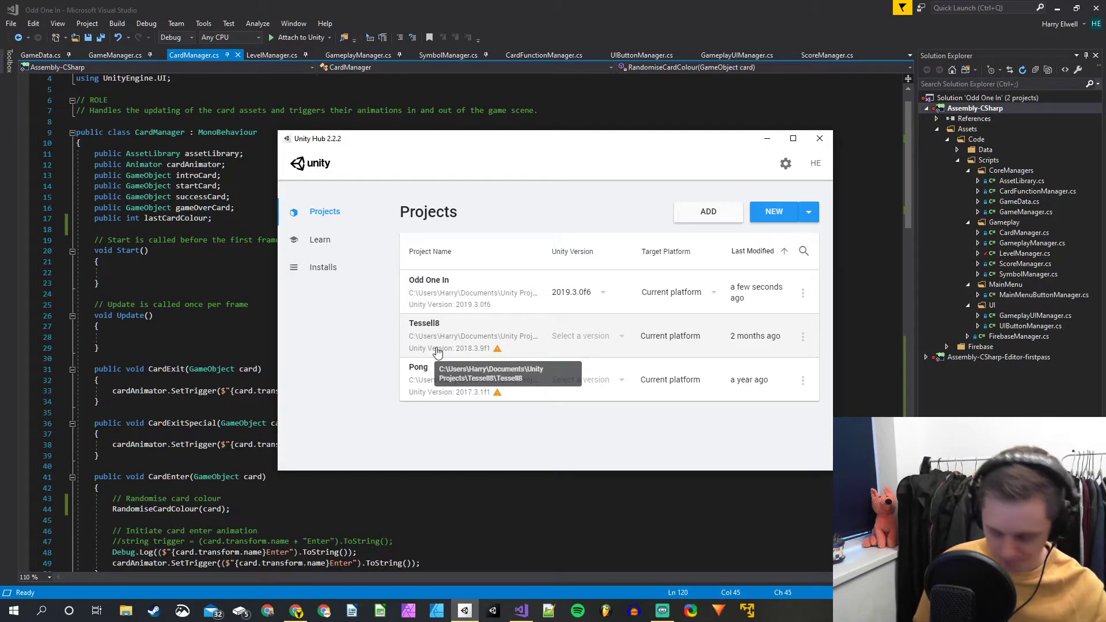
click(455, 302)
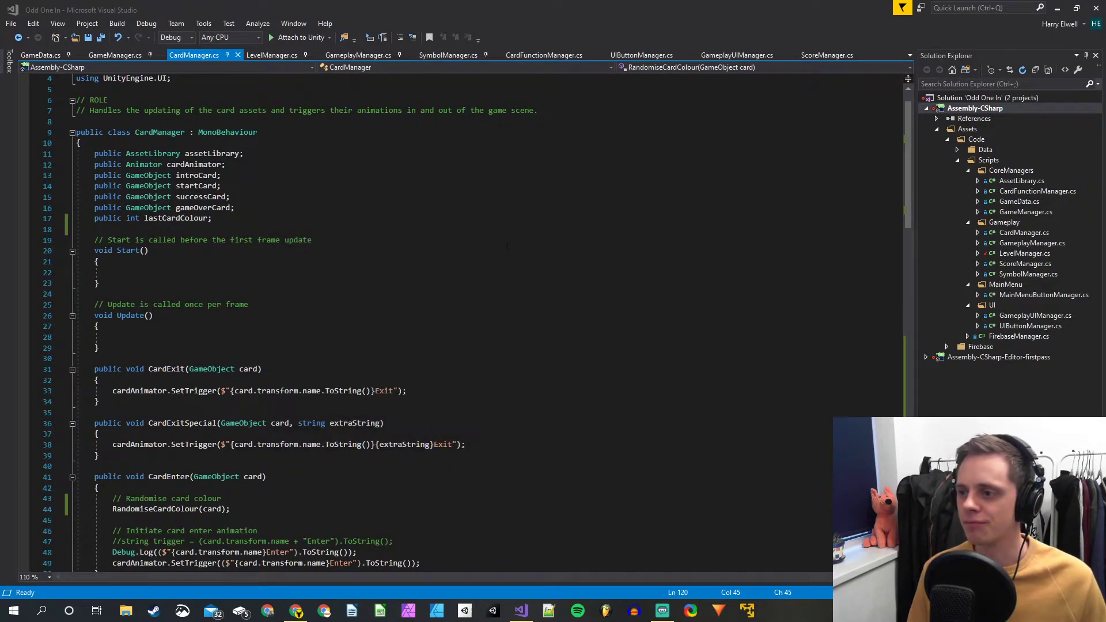